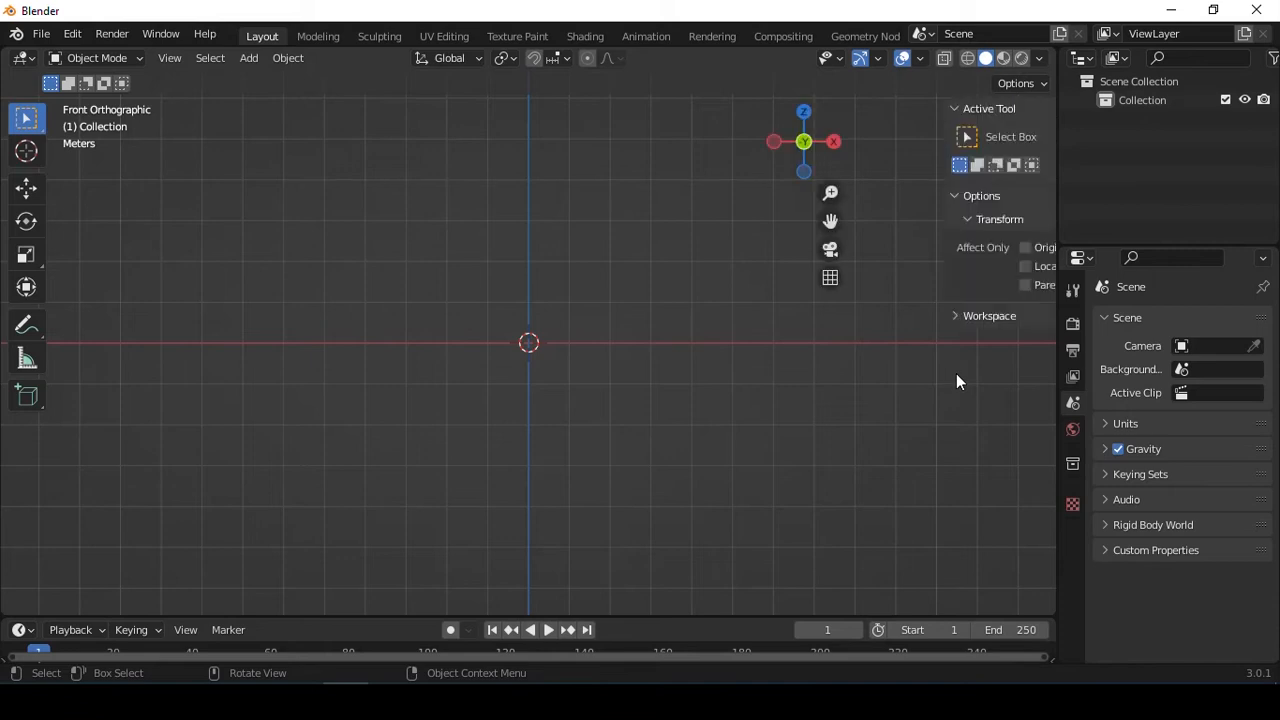
Enable the Screencast Keys overlay in the 3D viewport and hide the sidebar.
{"action": "left_click", "coordinate": [1045, 268]}
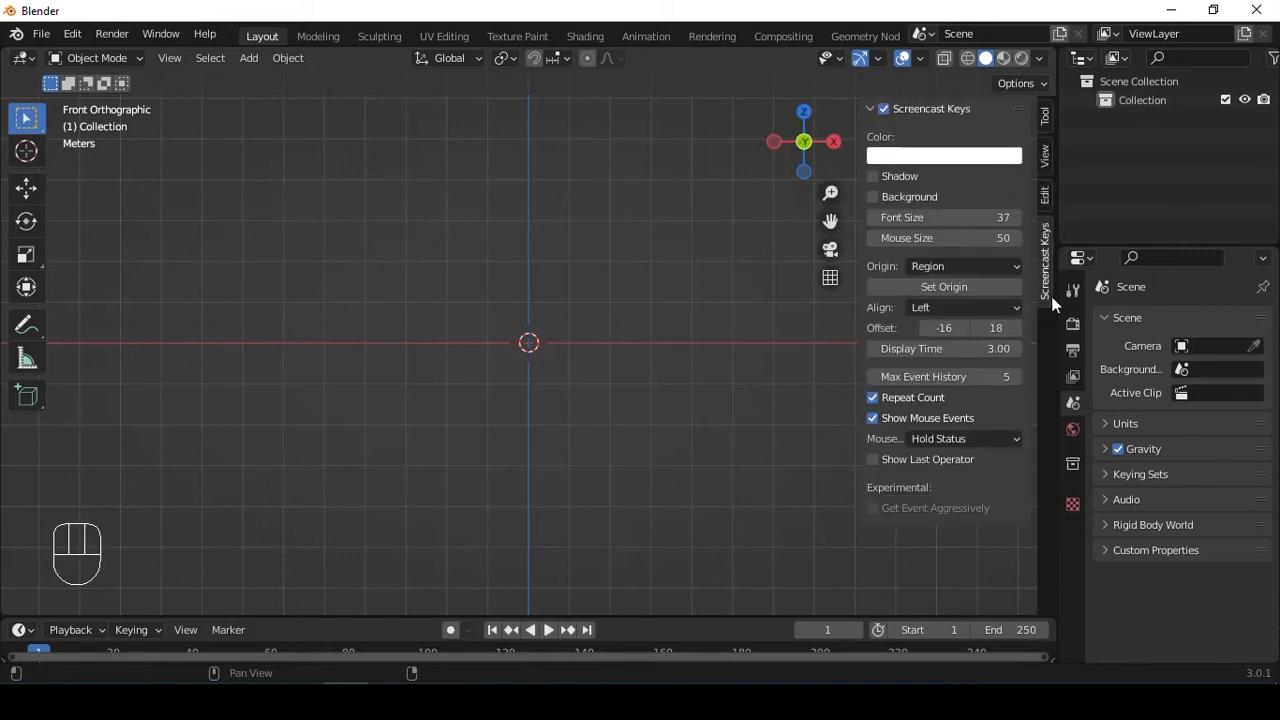
{"action": "key", "text": "n"}
{"action": "key", "text": "n"}
{"action": "key", "text": "n"}
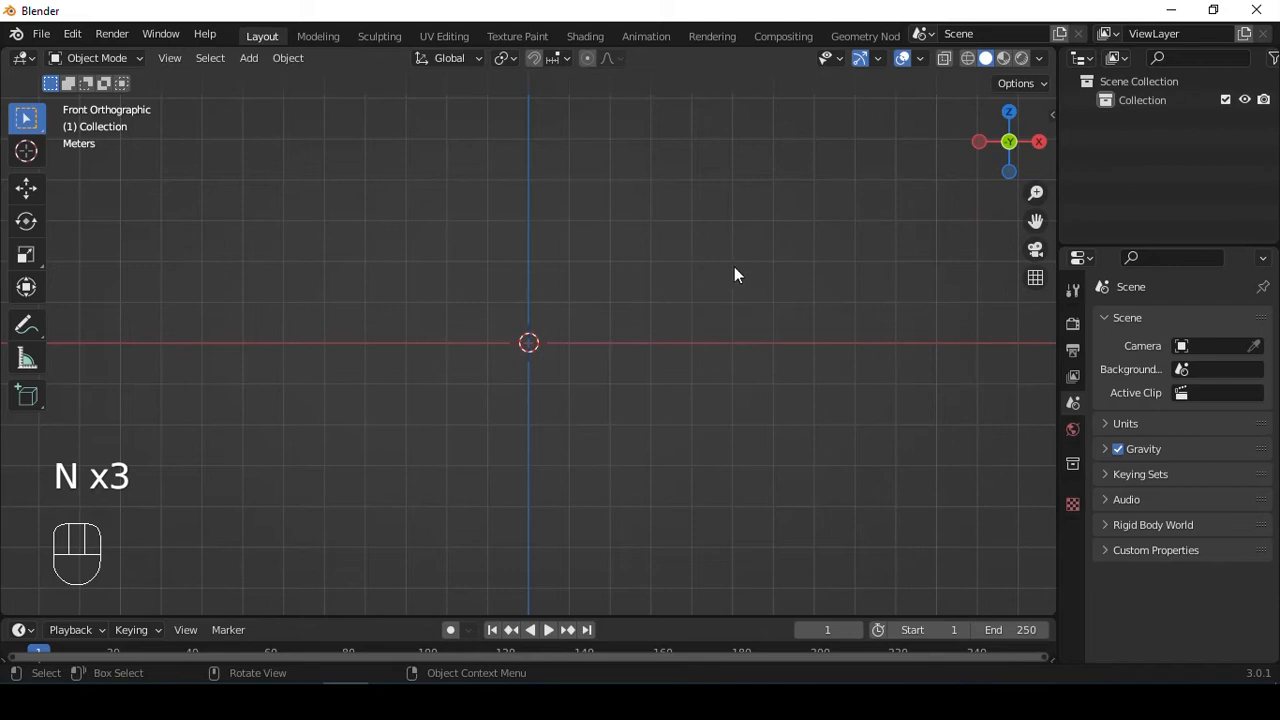
Switch the Outliner area to an Image Editor and load the earphone reference image, framing the earbud.
{"action": "left_click", "coordinate": [1081, 60]}
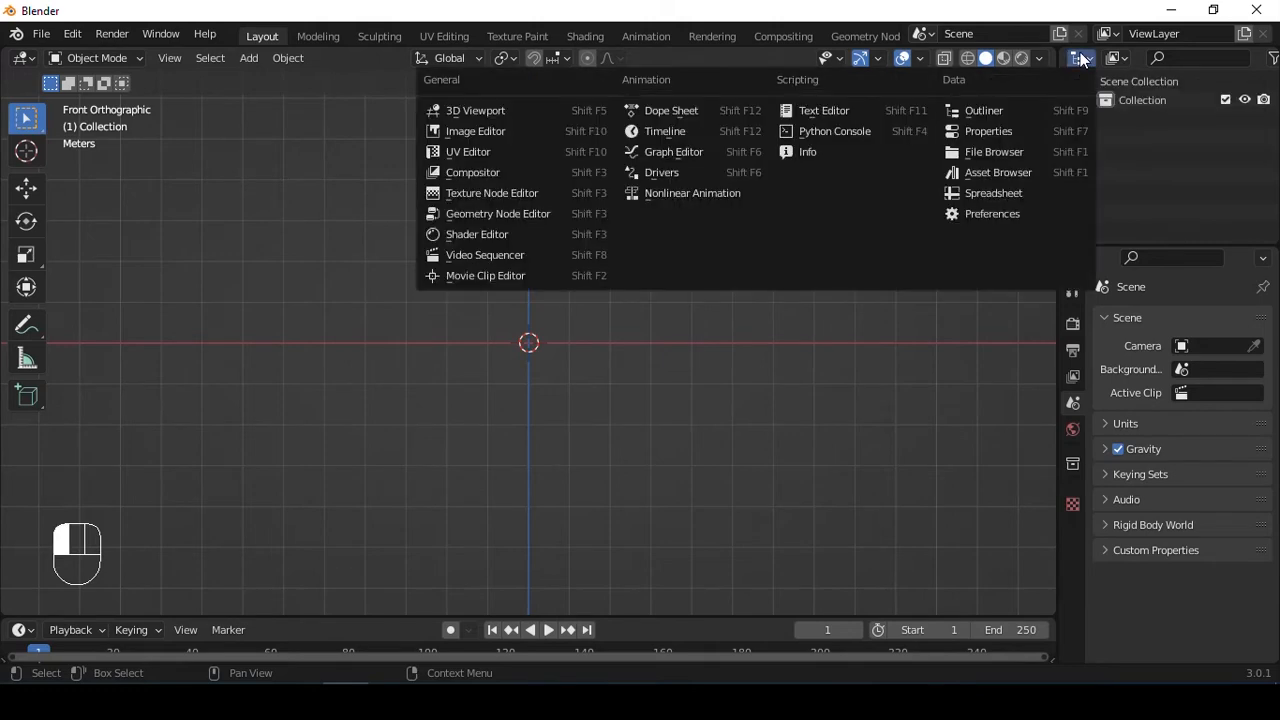
{"action": "left_click", "coordinate": [490, 134]}
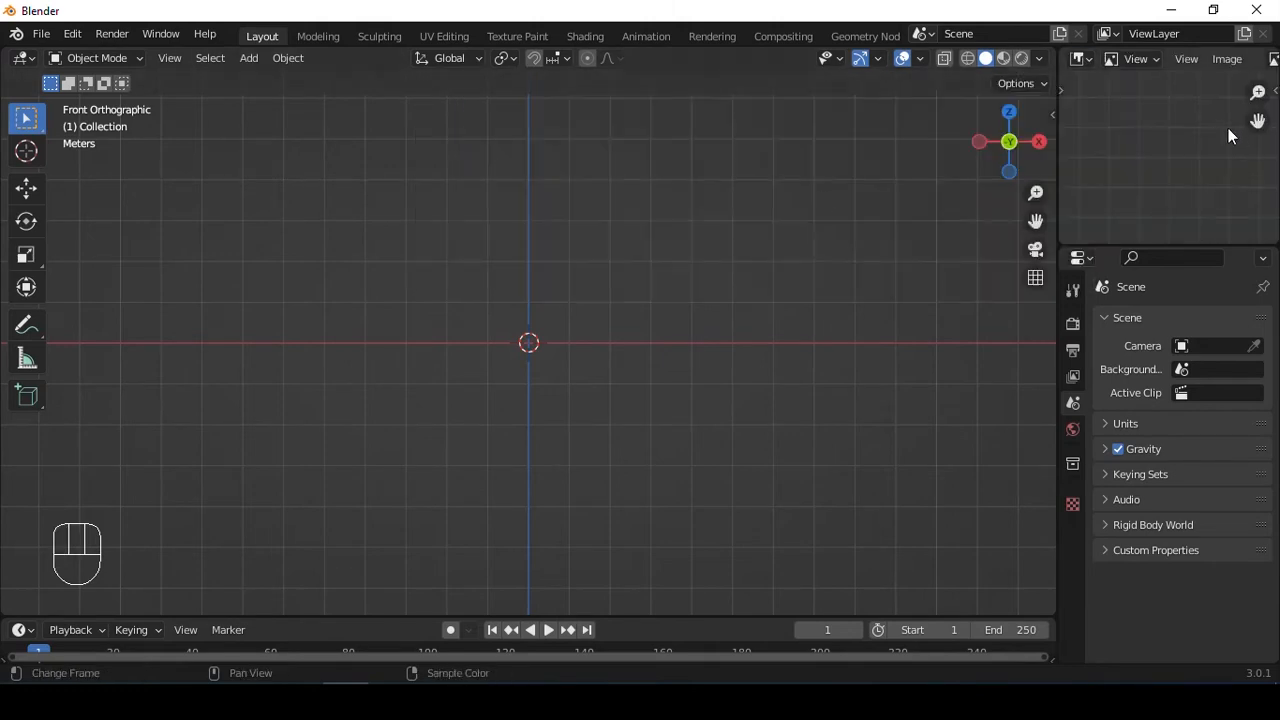
{"action": "left_click", "coordinate": [1230, 64]}
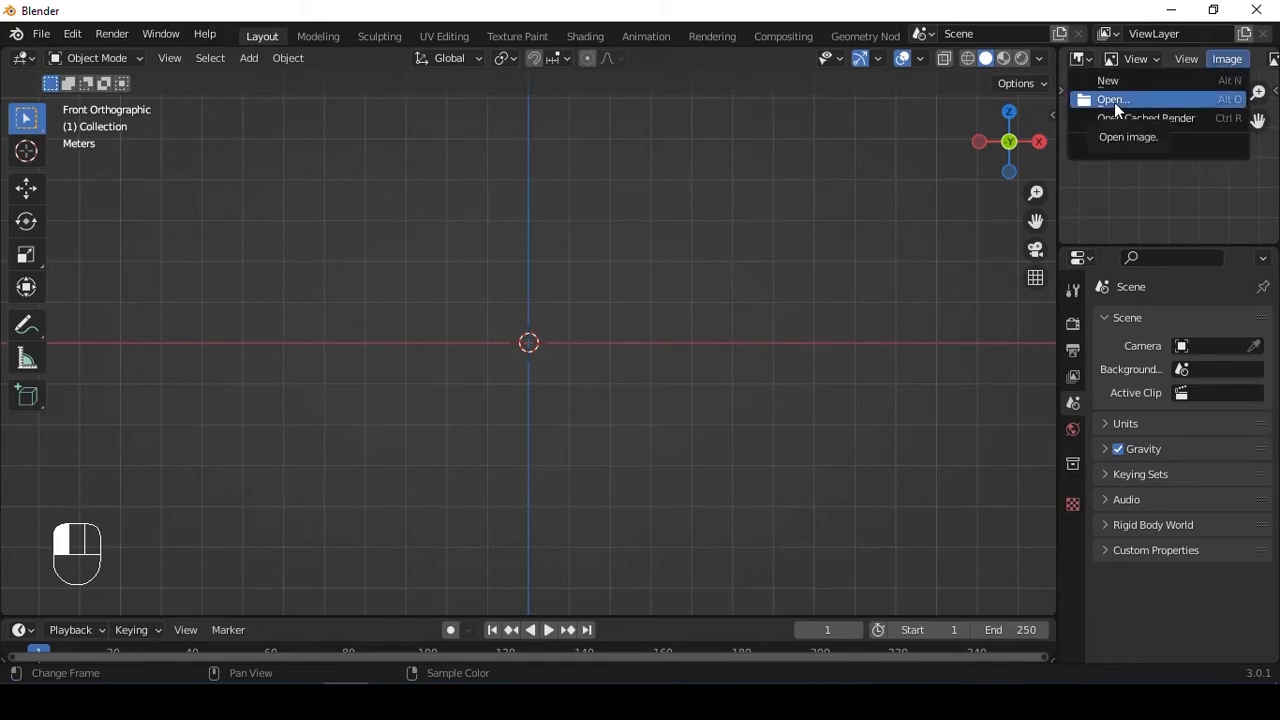
{"action": "left_click", "coordinate": [1114, 100]}
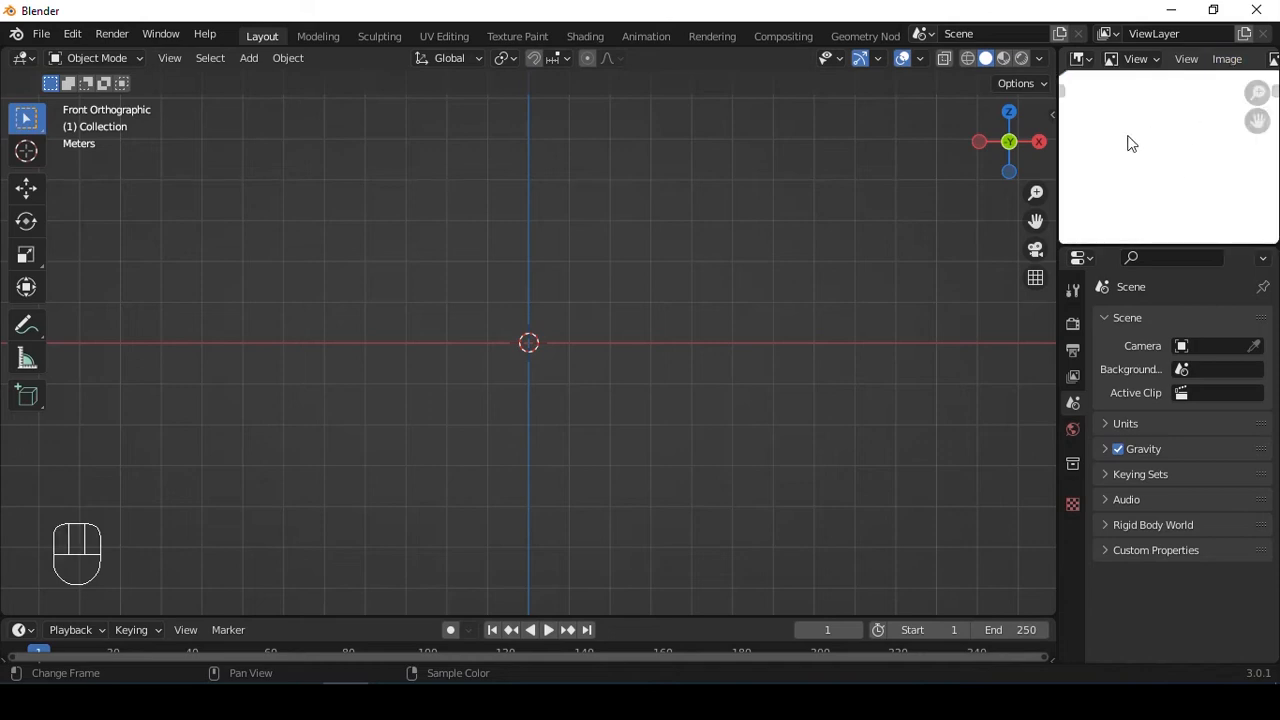
{"action": "scroll", "coordinate": [1140, 135], "scroll_direction": "down", "scroll_amount": 3}
{"action": "left_click_drag", "start_coordinate": [1229, 114], "coordinate": [1185, 152], "text": "alt+shift"}
{"action": "scroll", "coordinate": [1147, 158], "scroll_direction": "up", "scroll_amount": 1}
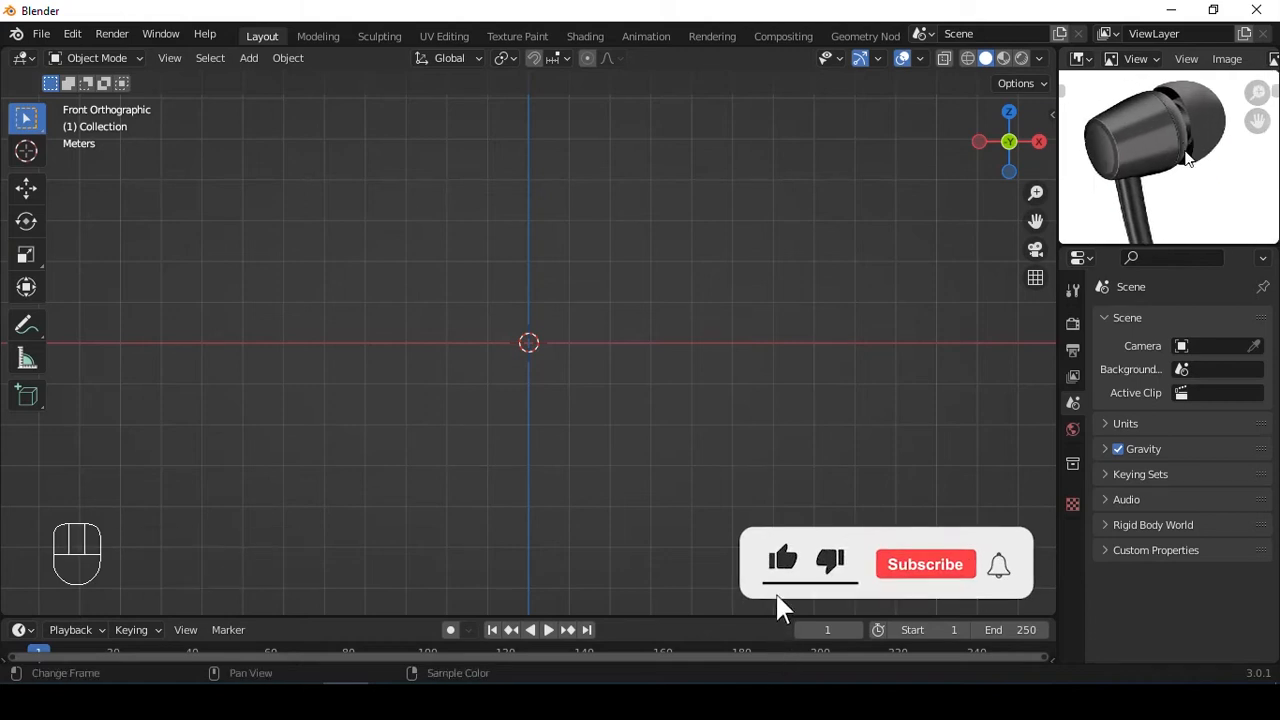
{"action": "scroll", "coordinate": [1185, 152], "scroll_direction": "down", "scroll_amount": 1}
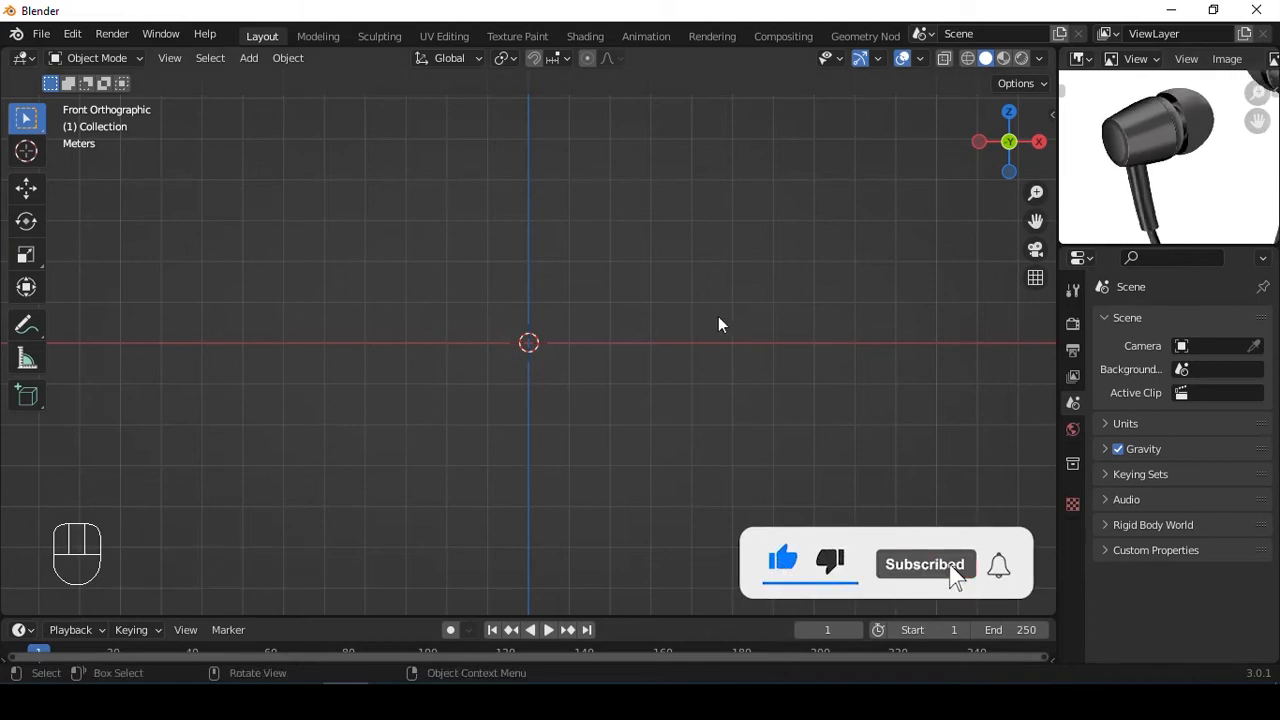
Add a mesh circle at the world origin with 16 vertices.
{"action": "left_click", "coordinate": [670, 266]}
{"action": "key", "text": "shift+a"}
{"action": "mouse_move", "coordinate": [610, 72]}
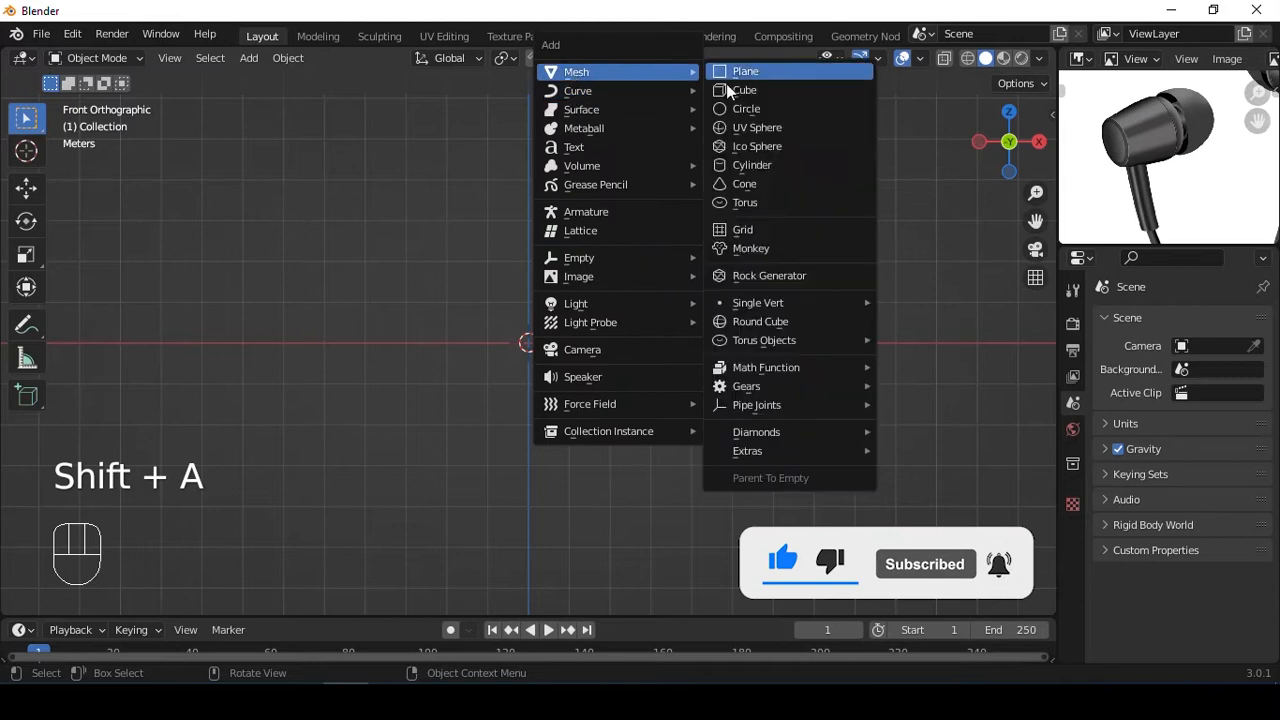
{"action": "left_click", "coordinate": [760, 110]}
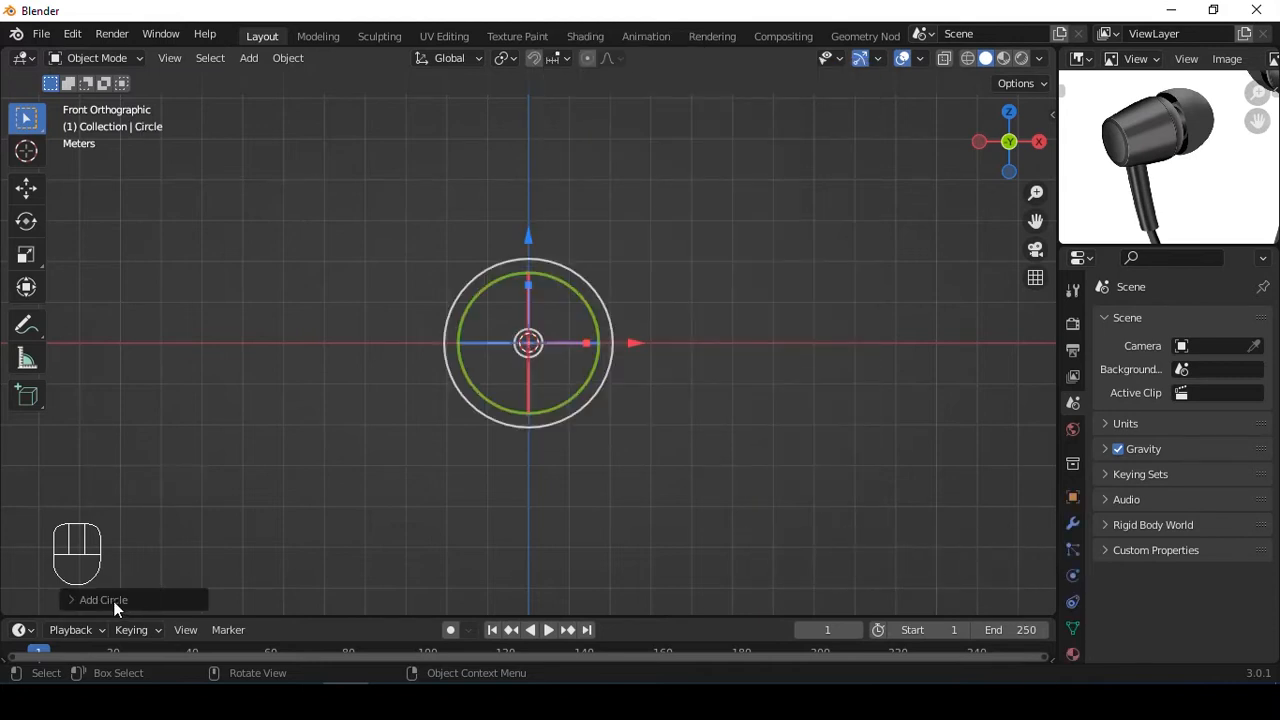
{"action": "left_click", "coordinate": [115, 600]}
{"action": "left_click", "coordinate": [241, 395]}
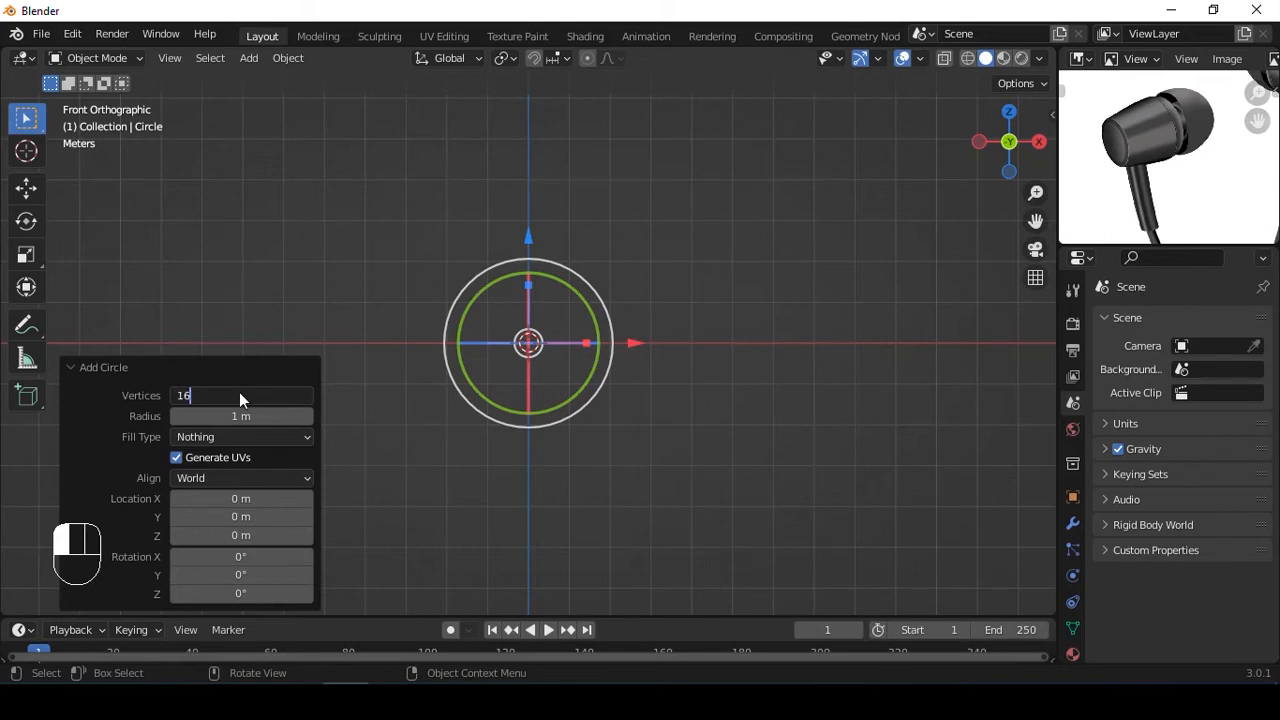
{"action": "key", "text": "Return"}
{"action": "left_click", "coordinate": [440, 362]}
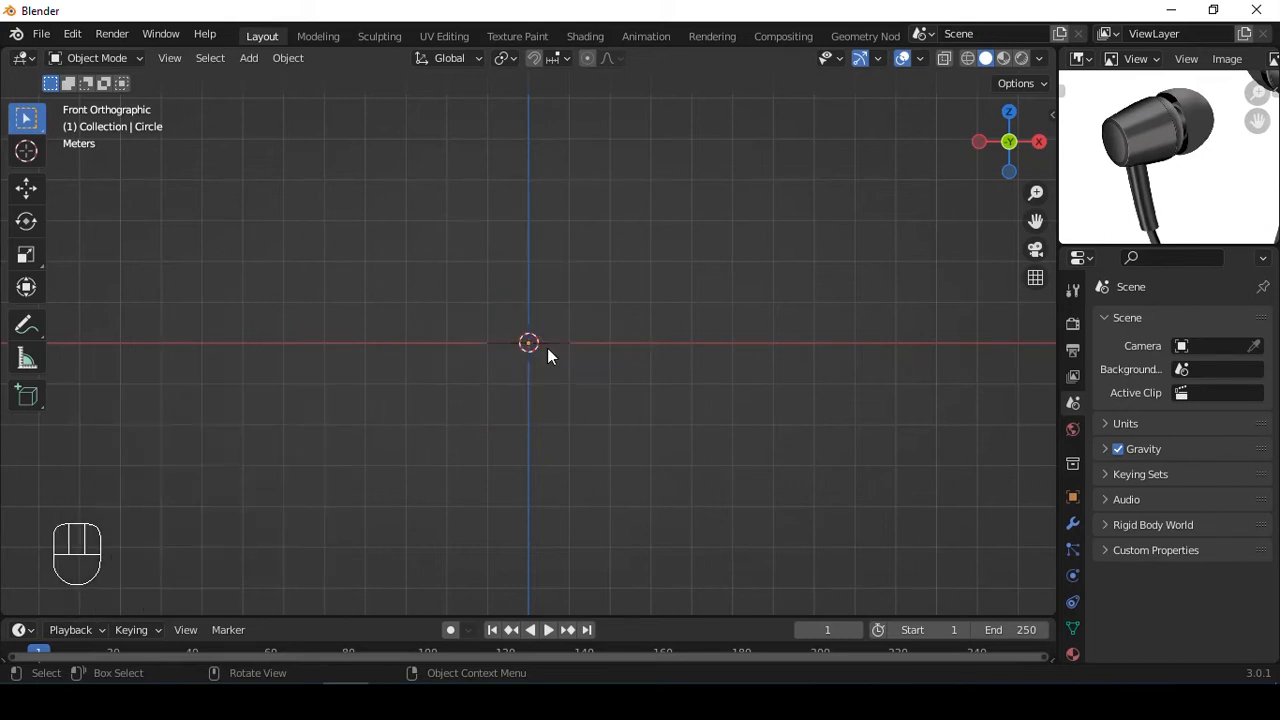
Rotate the circle 90° about the global Y axis.
{"action": "left_click", "coordinate": [547, 346]}
{"action": "type", "text": "r"}
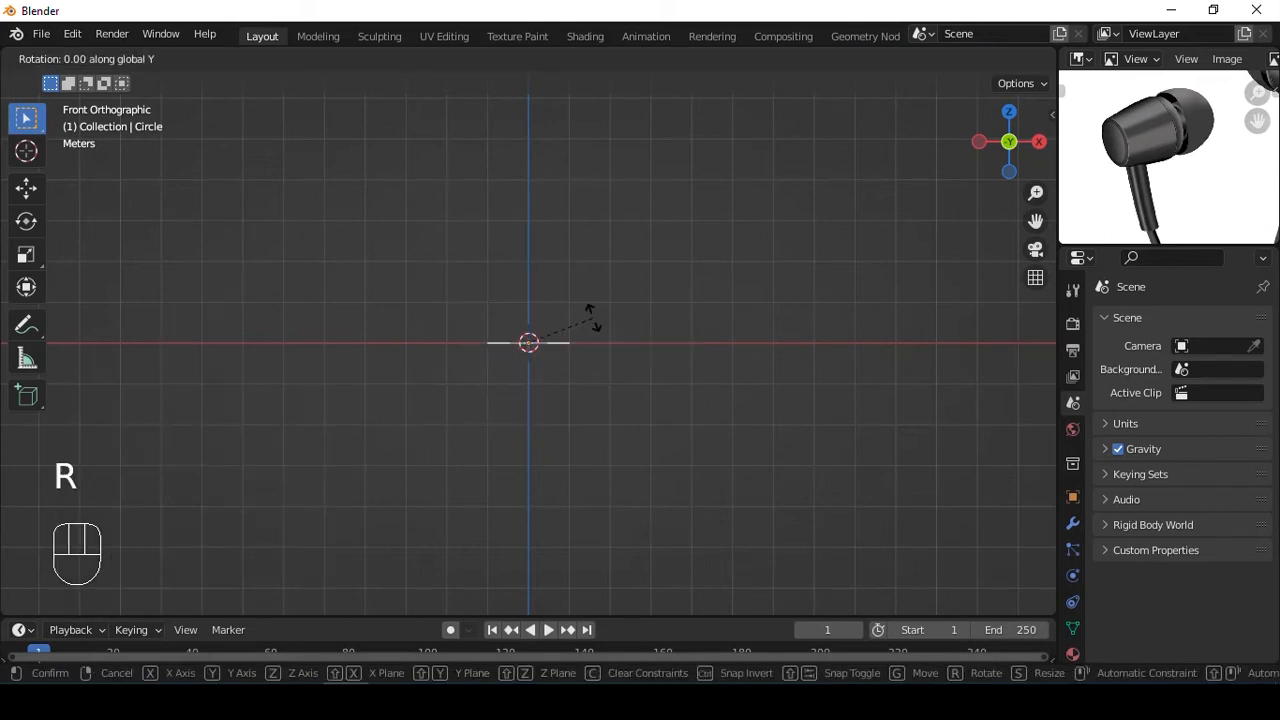
{"action": "type", "text": "90"}
{"action": "key", "text": "Return"}
{"action": "left_click_drag", "start_coordinate": [698, 268], "coordinate": [688, 294], "text": "alt"}
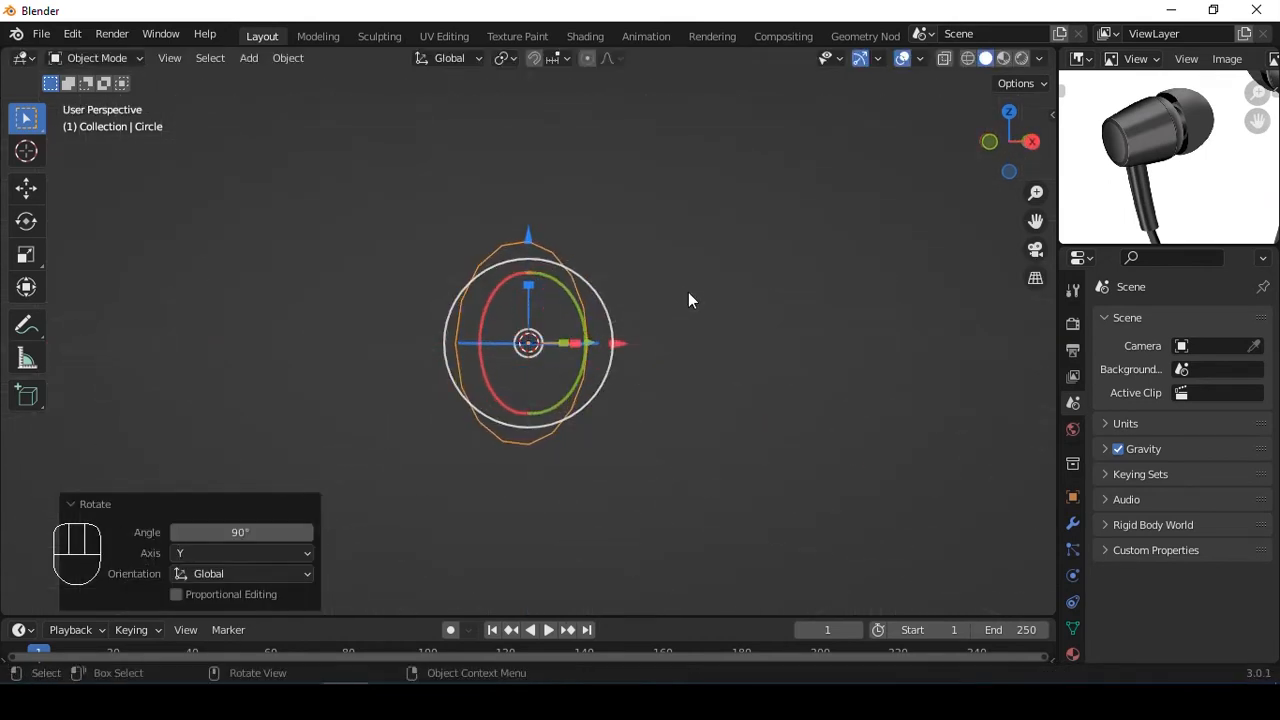
Extrude the circle's edge loop inward to a scale of about 0.084 and fill the small centre opening with a face.
{"action": "key", "text": "Tab"}
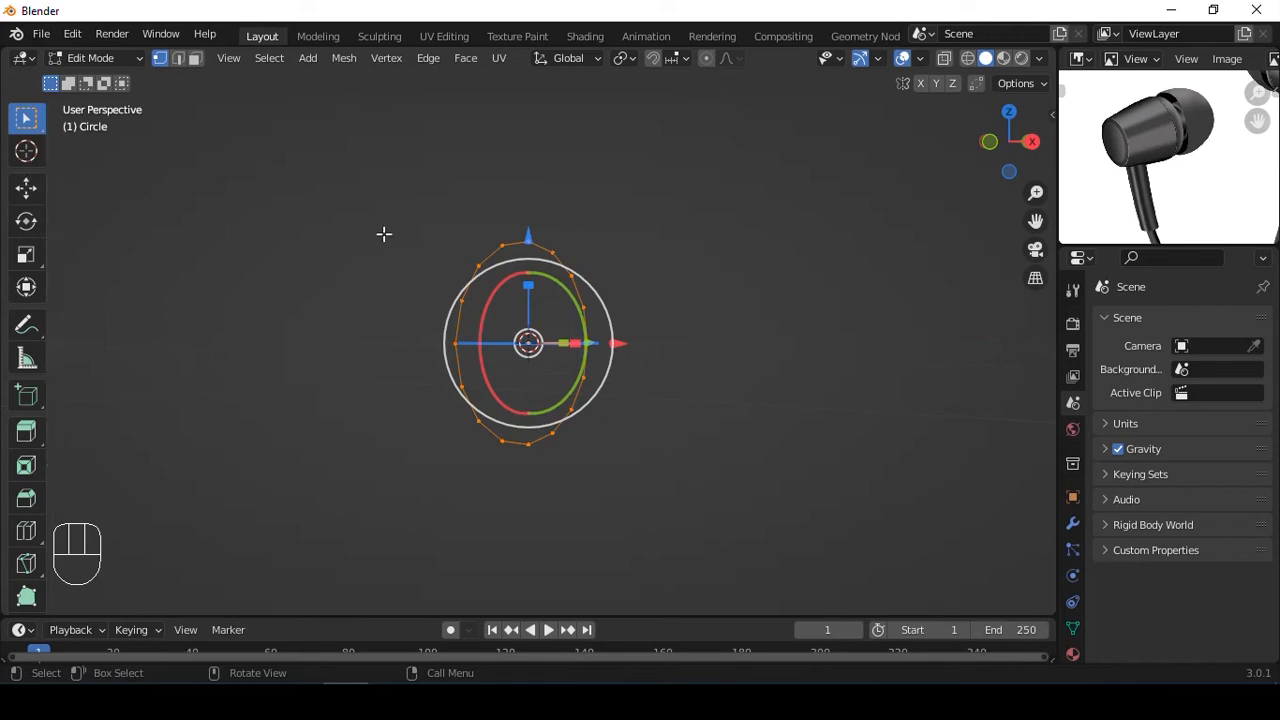
{"action": "key", "text": "Tab"}
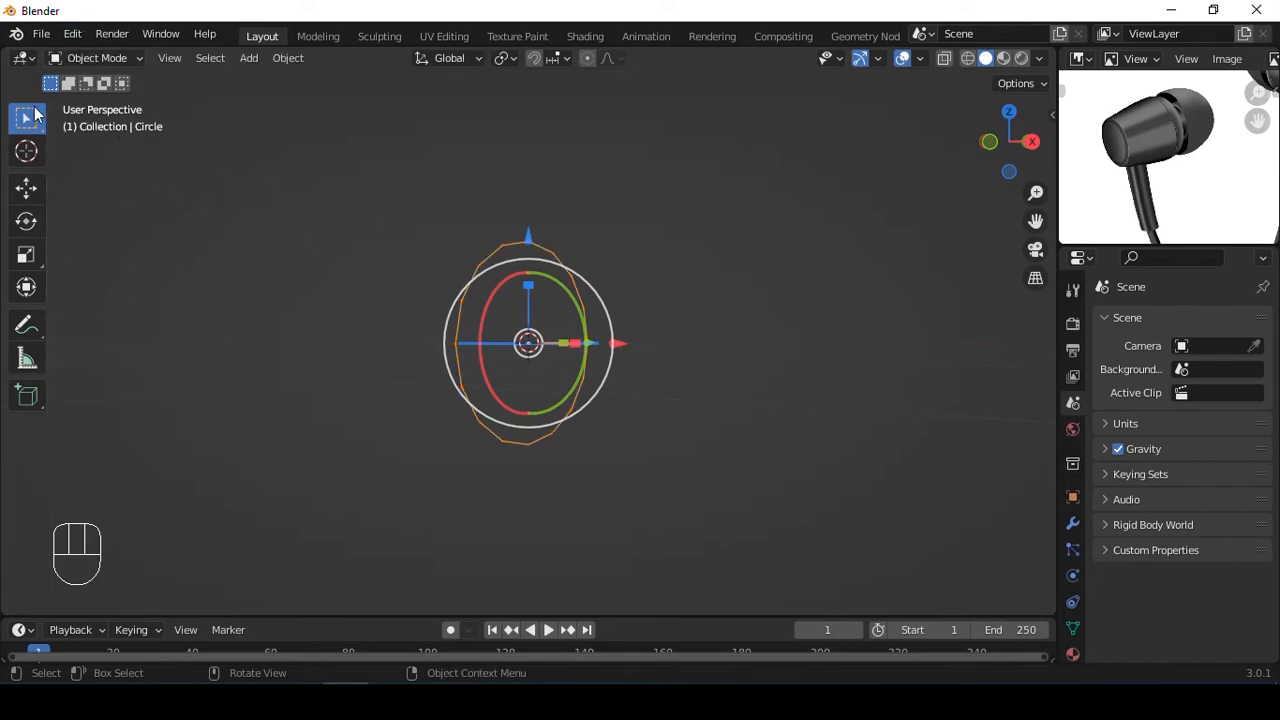
{"action": "key", "text": "Tab"}
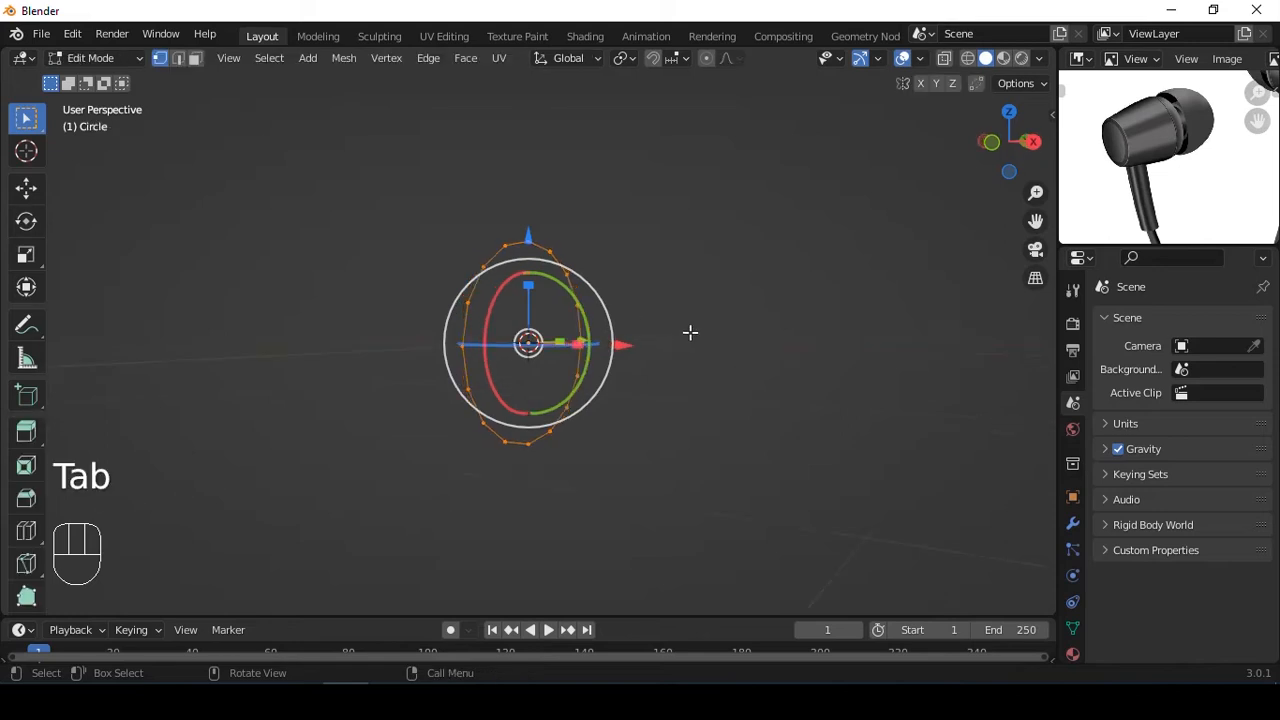
{"action": "scroll", "coordinate": [690, 333], "scroll_direction": "up", "scroll_amount": 2}
{"action": "key", "text": "e"}
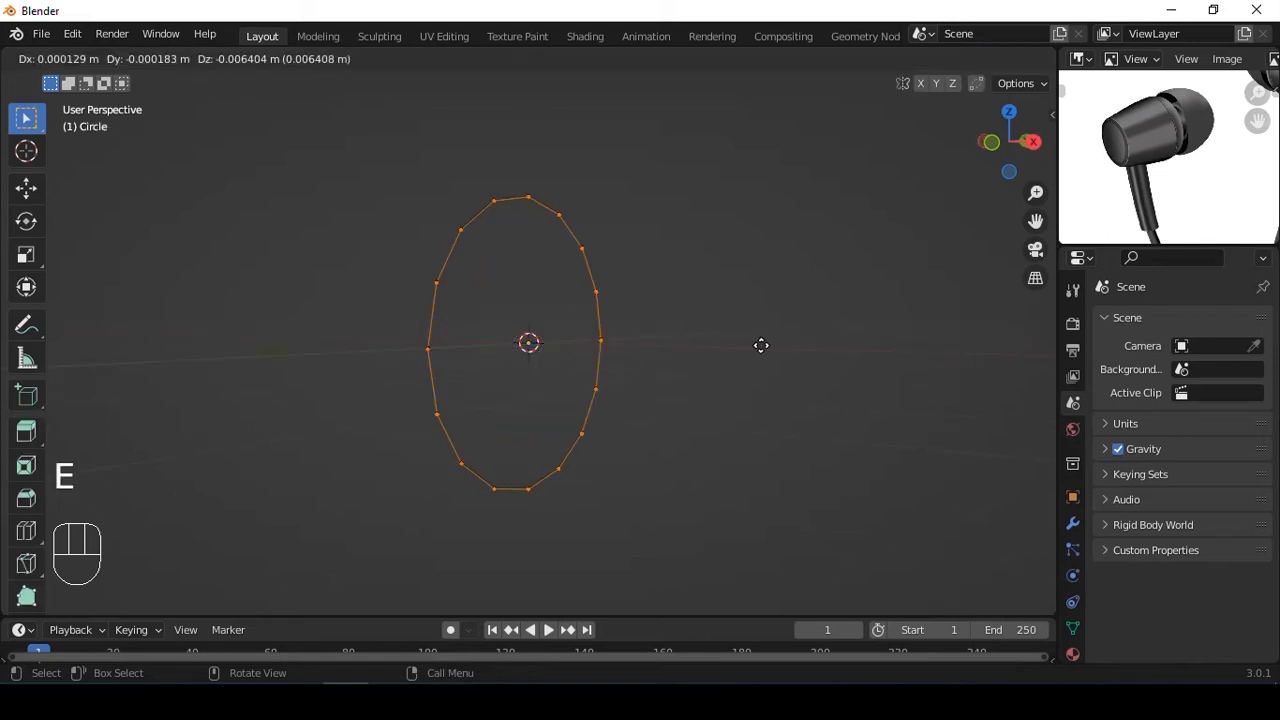
{"action": "key", "text": "s"}
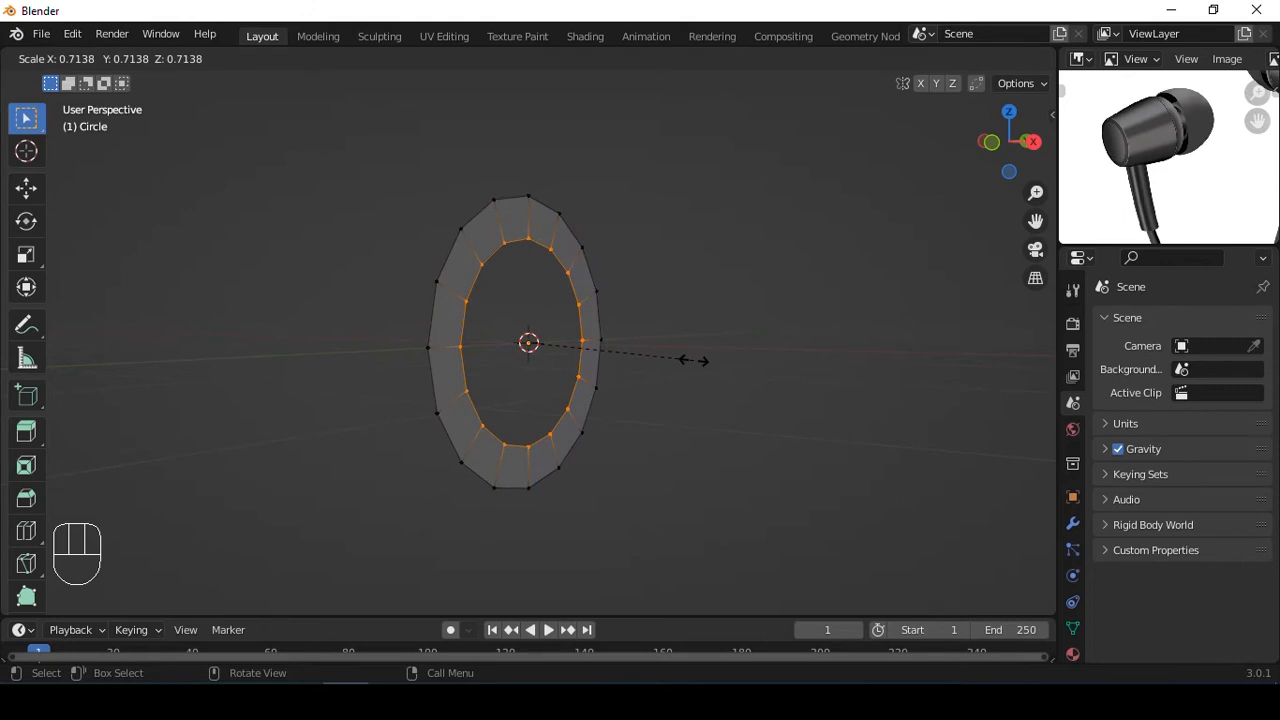
{"action": "left_click", "coordinate": [557, 357]}
{"action": "scroll", "coordinate": [588, 345], "scroll_direction": "up", "scroll_amount": 5}
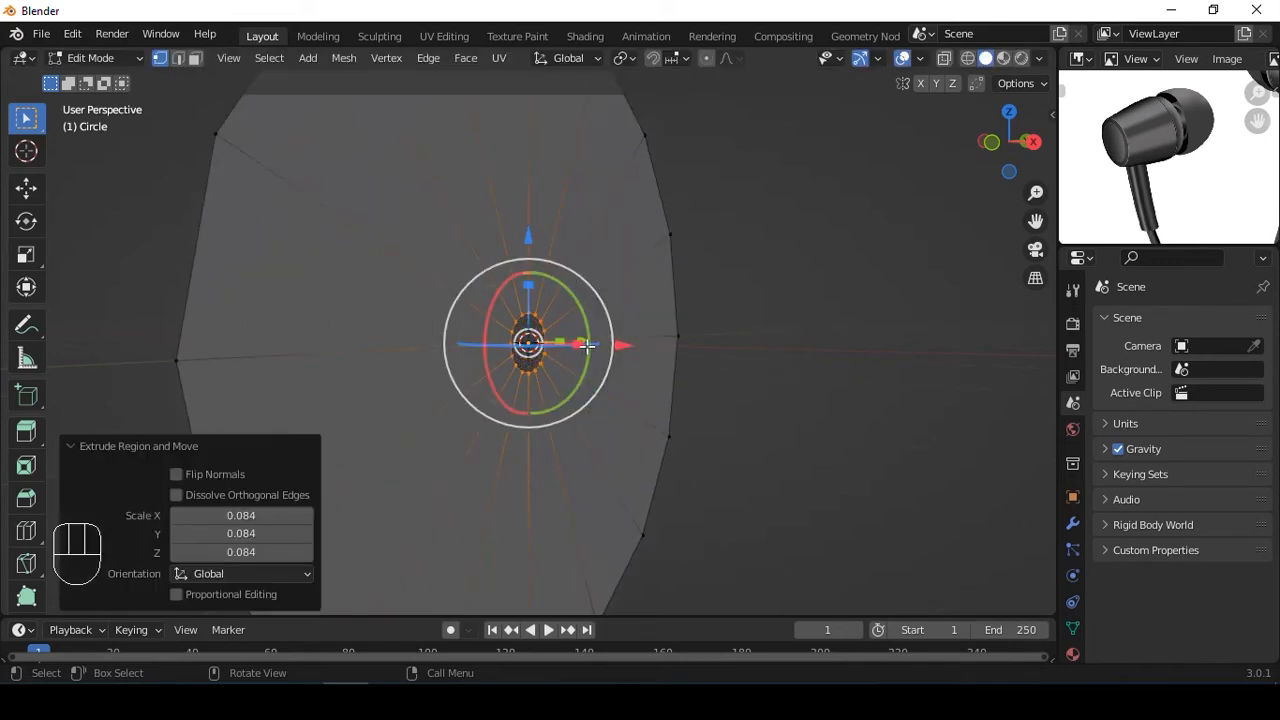
{"action": "key", "text": "f"}
Extrude the whole disc about 1.13 m along negative X in front view.
{"action": "key", "text": "grave"}
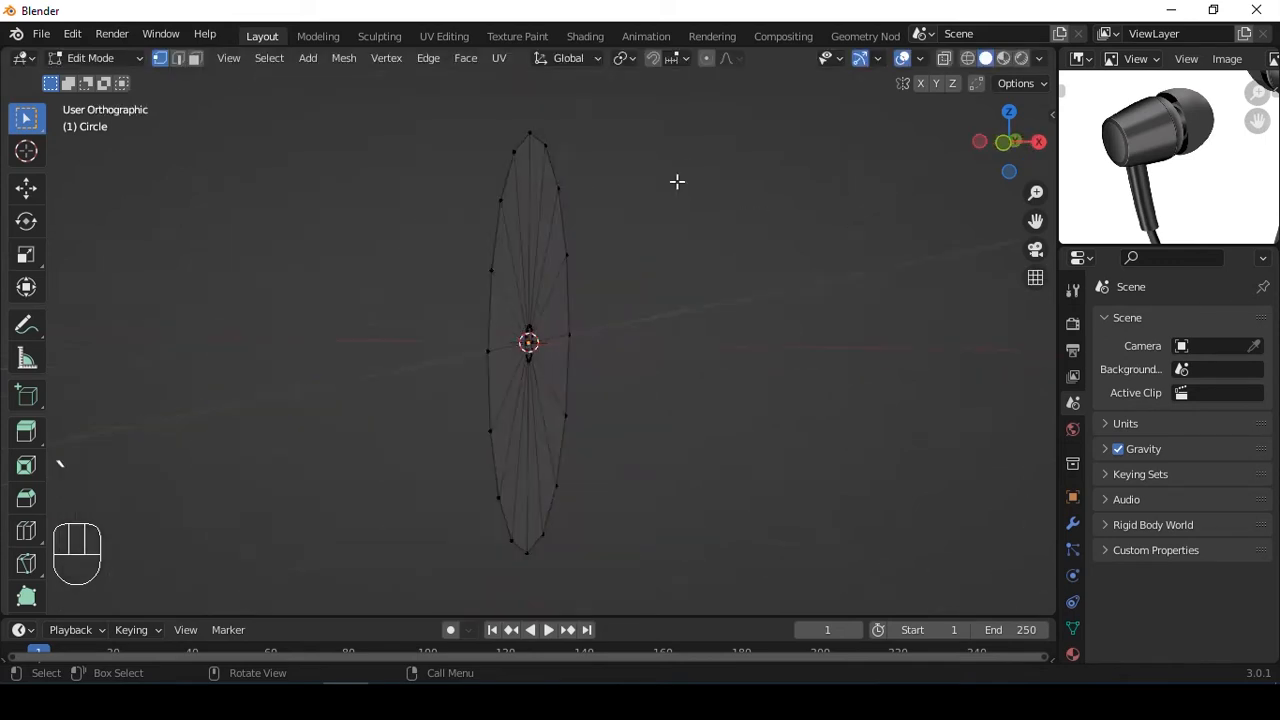
{"action": "key", "text": "a"}
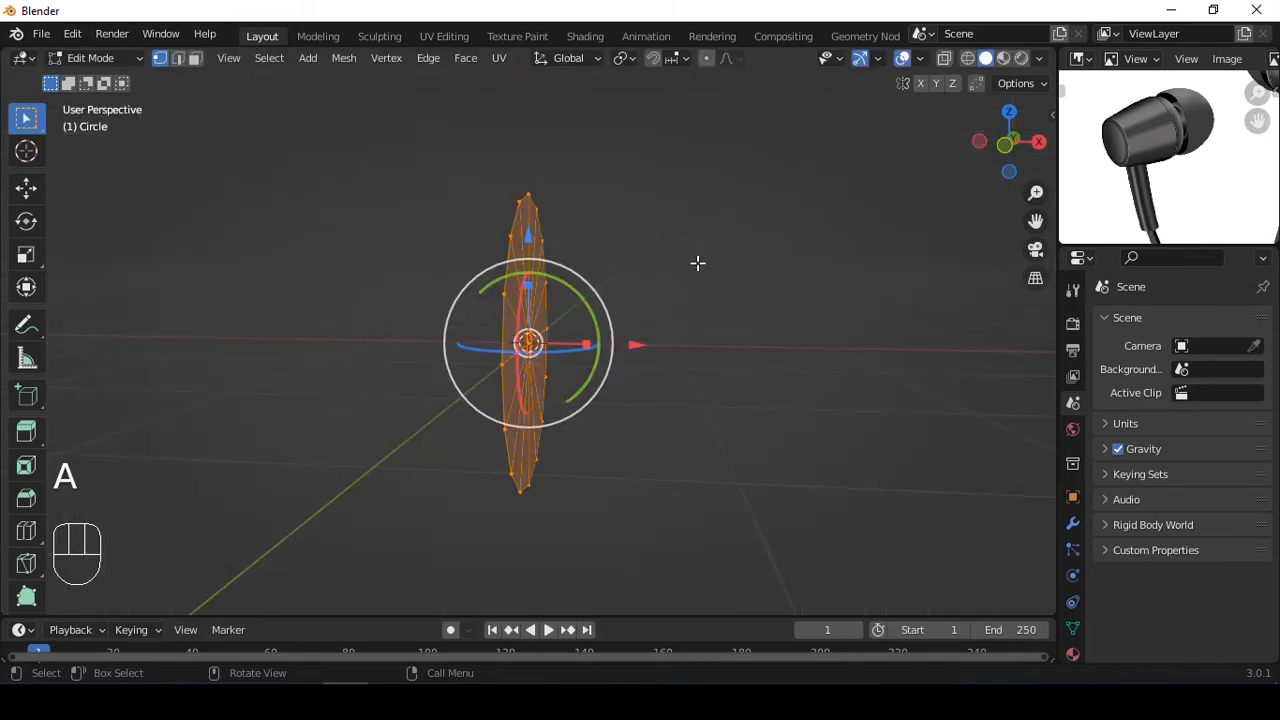
{"action": "key", "text": "a"}
{"action": "key", "text": "a"}
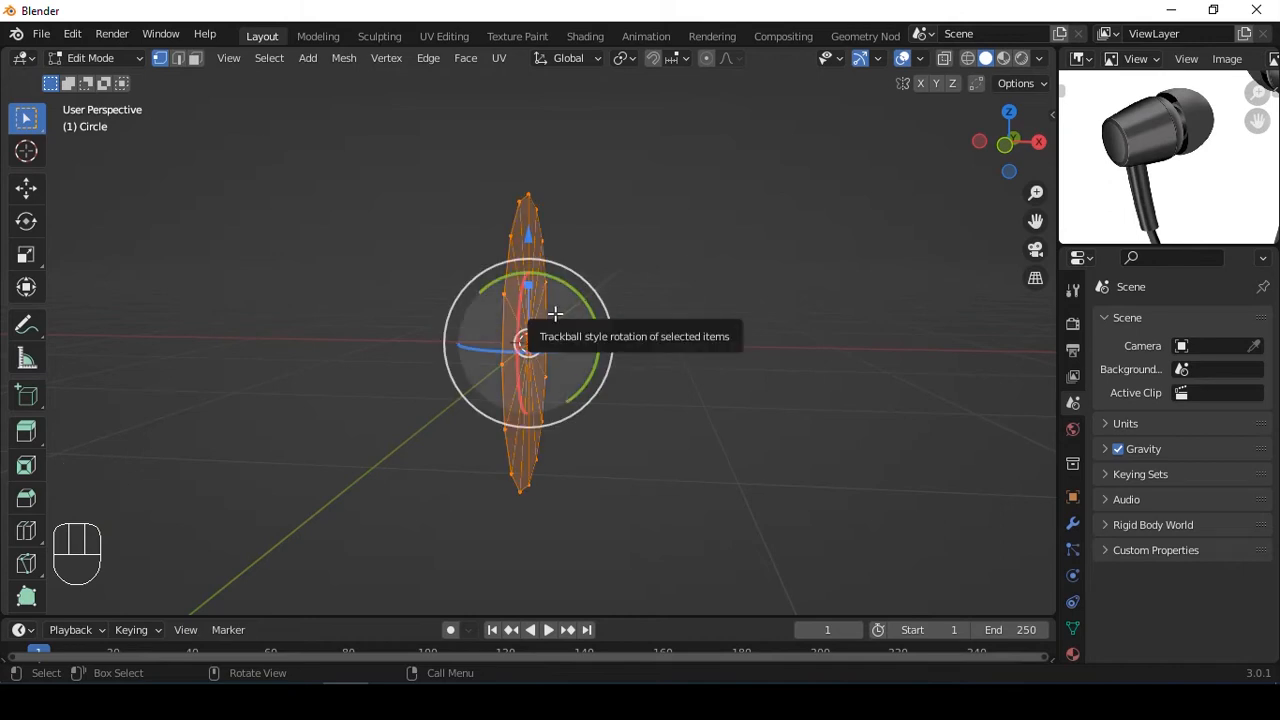
{"action": "key", "text": "grave"}
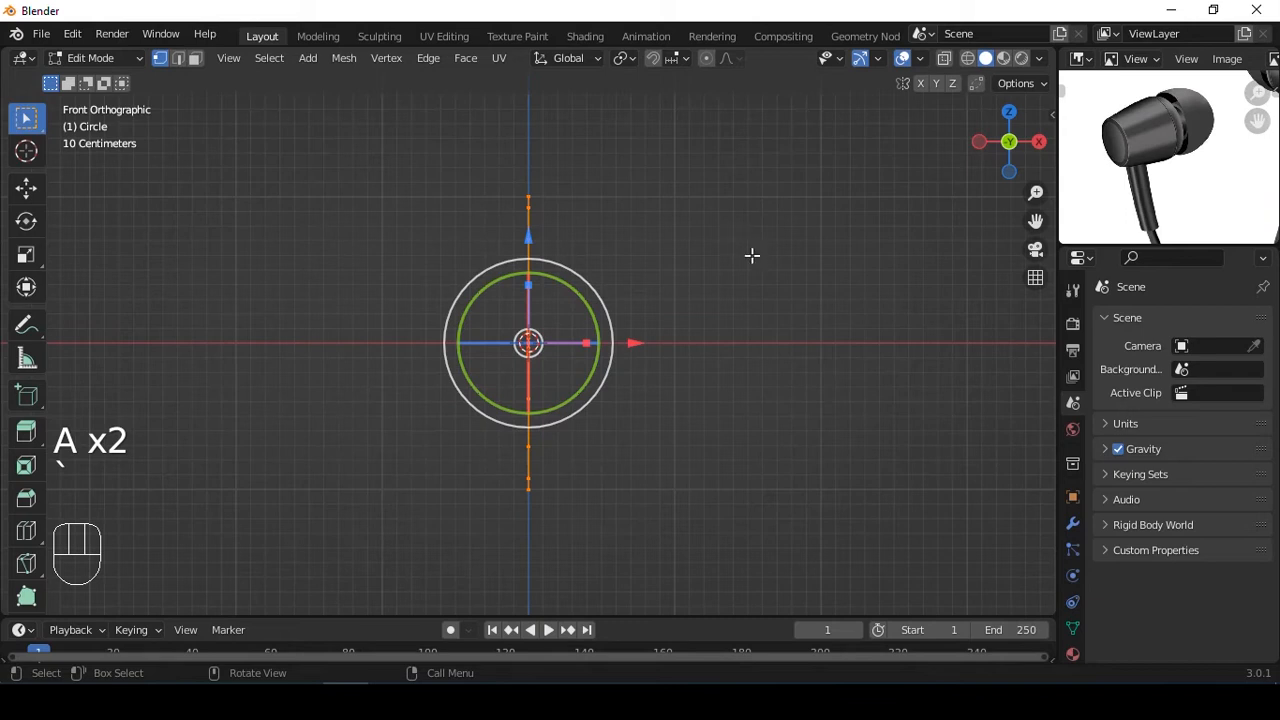
{"action": "key", "text": "e"}
{"action": "left_click", "coordinate": [654, 289]}
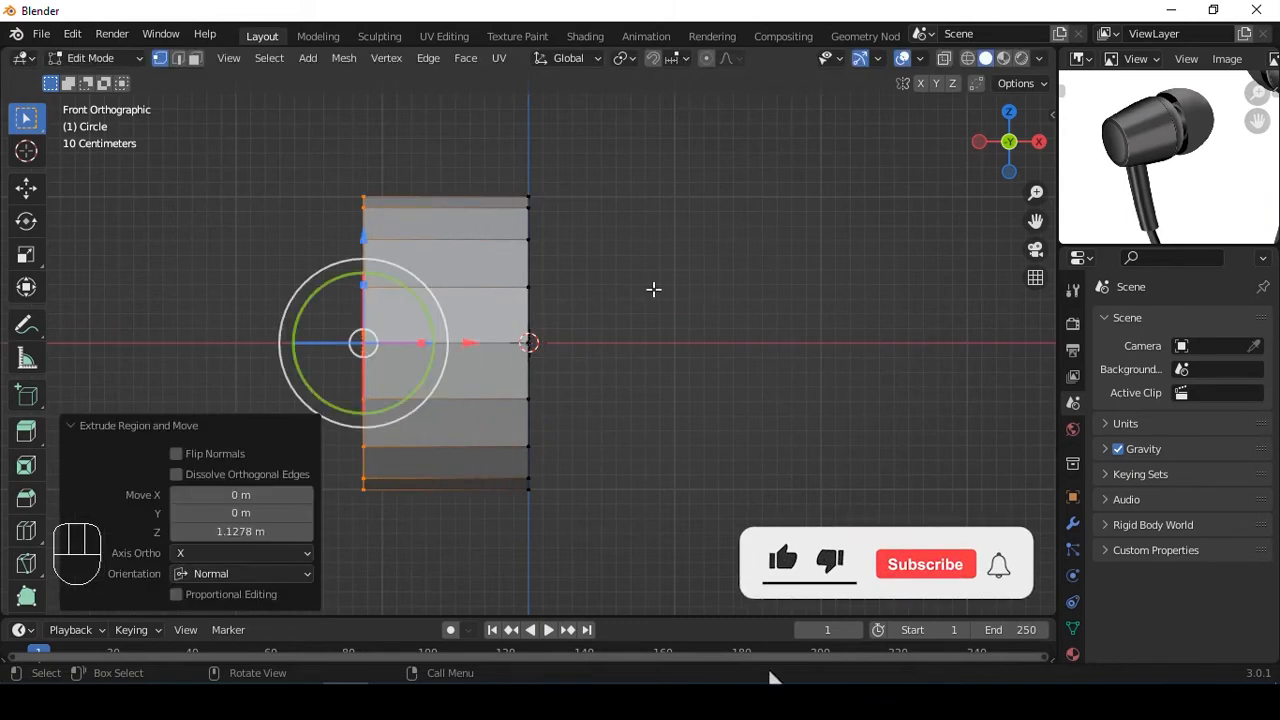
Scale the extruded end face to about 1.139 and move it about 0.17 m further along negative X.
{"action": "key", "text": "s"}
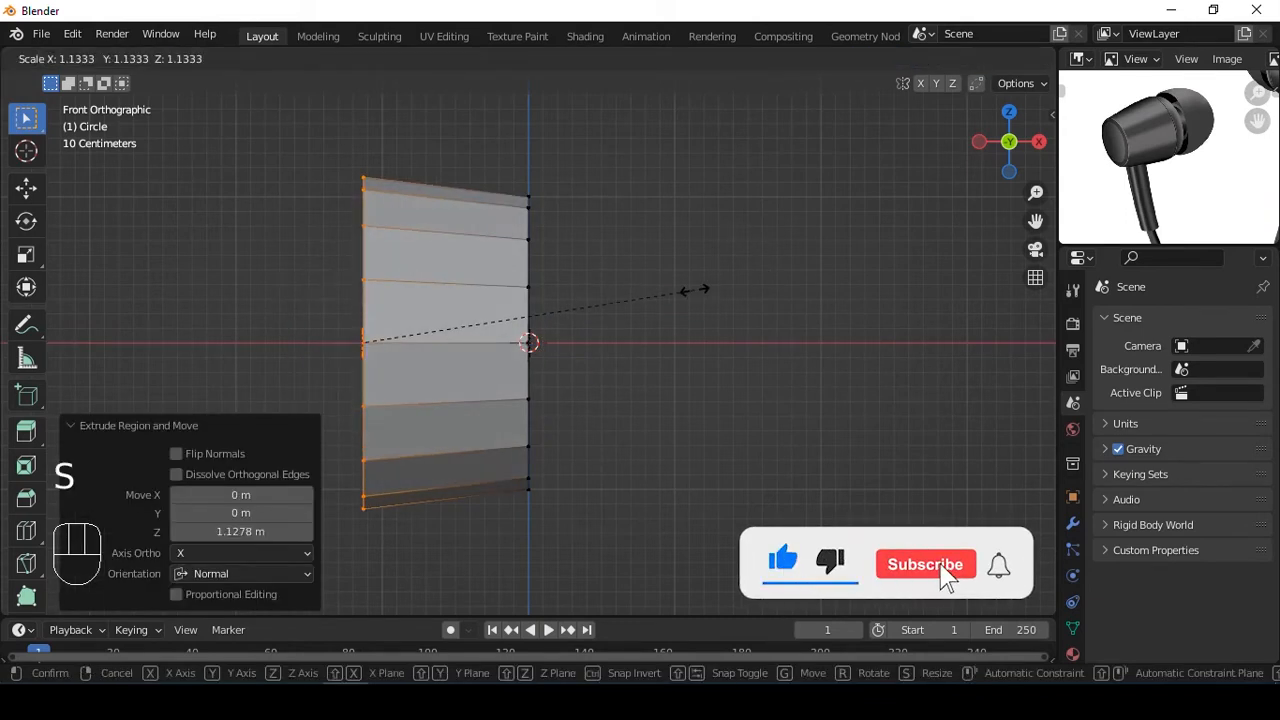
{"action": "left_click", "coordinate": [694, 289]}
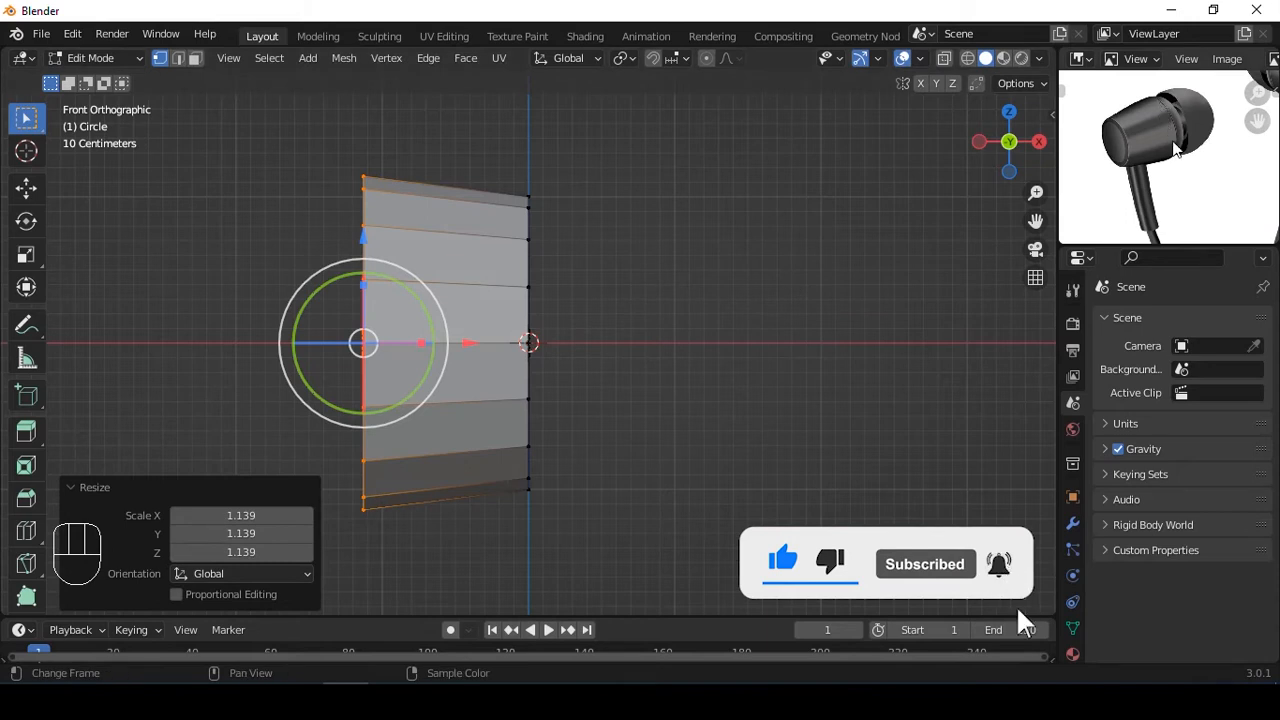
{"action": "left_click_drag", "start_coordinate": [458, 343], "coordinate": [430, 342]}
{"action": "key", "text": "alt+z"}
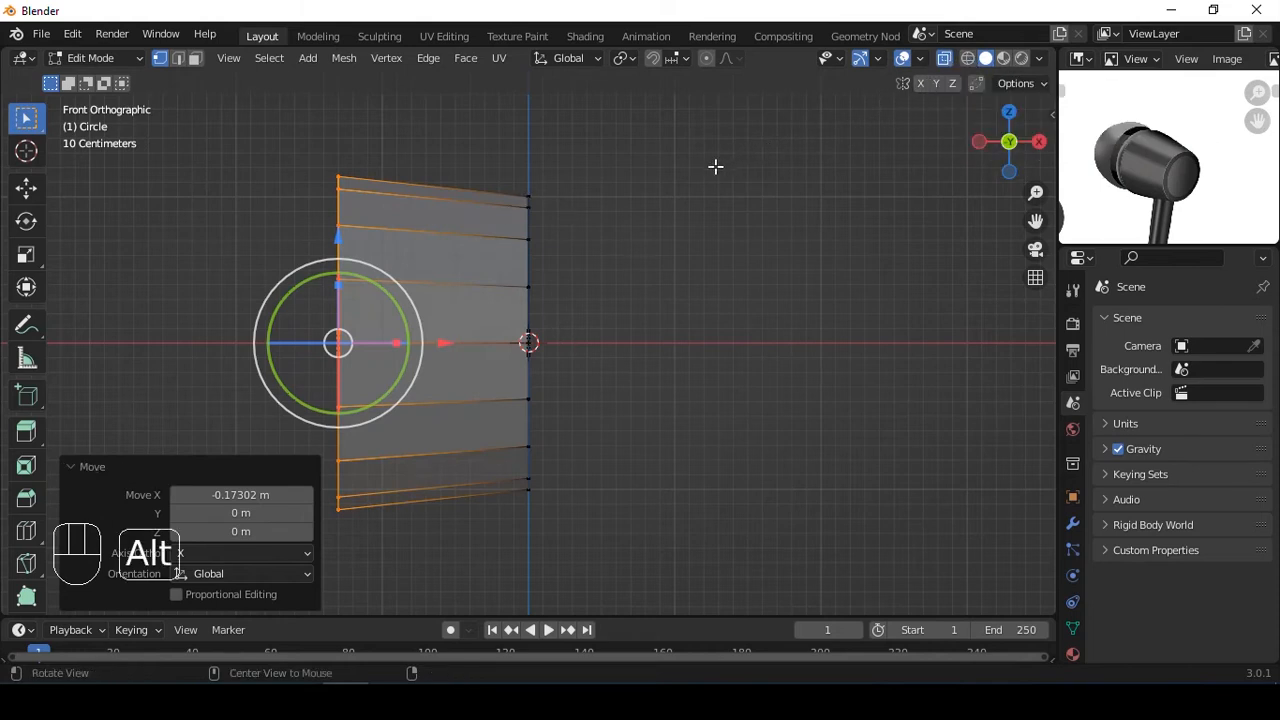
{"action": "left_click_drag", "start_coordinate": [714, 166], "coordinate": [685, 210], "text": "alt"}
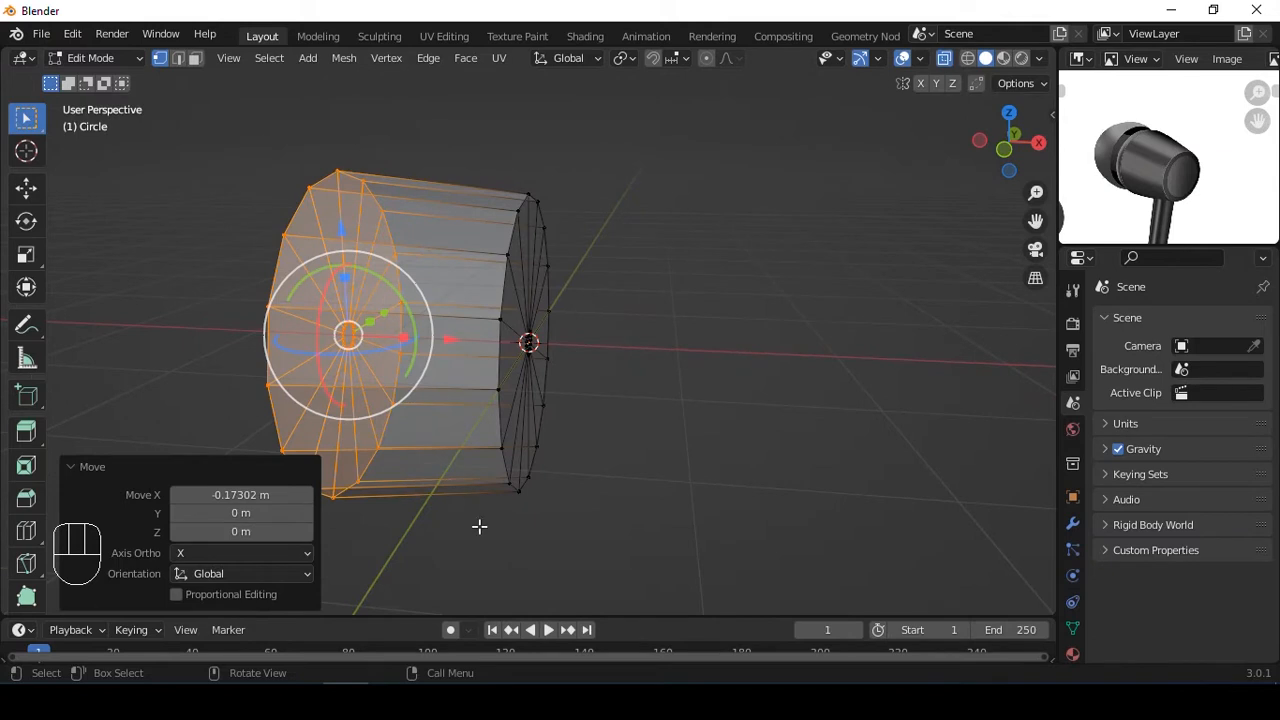
{"action": "left_click_drag", "start_coordinate": [530, 467], "coordinate": [570, 397], "text": "alt"}
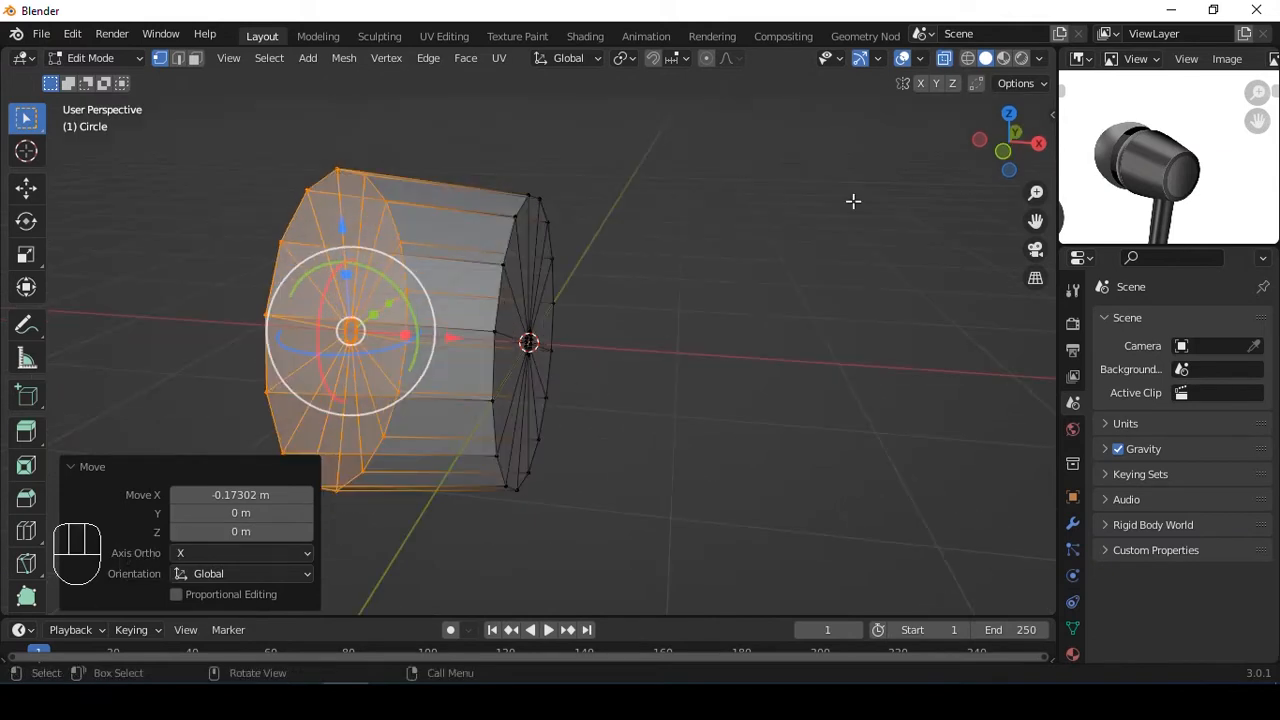
{"action": "left_click", "coordinate": [945, 59]}
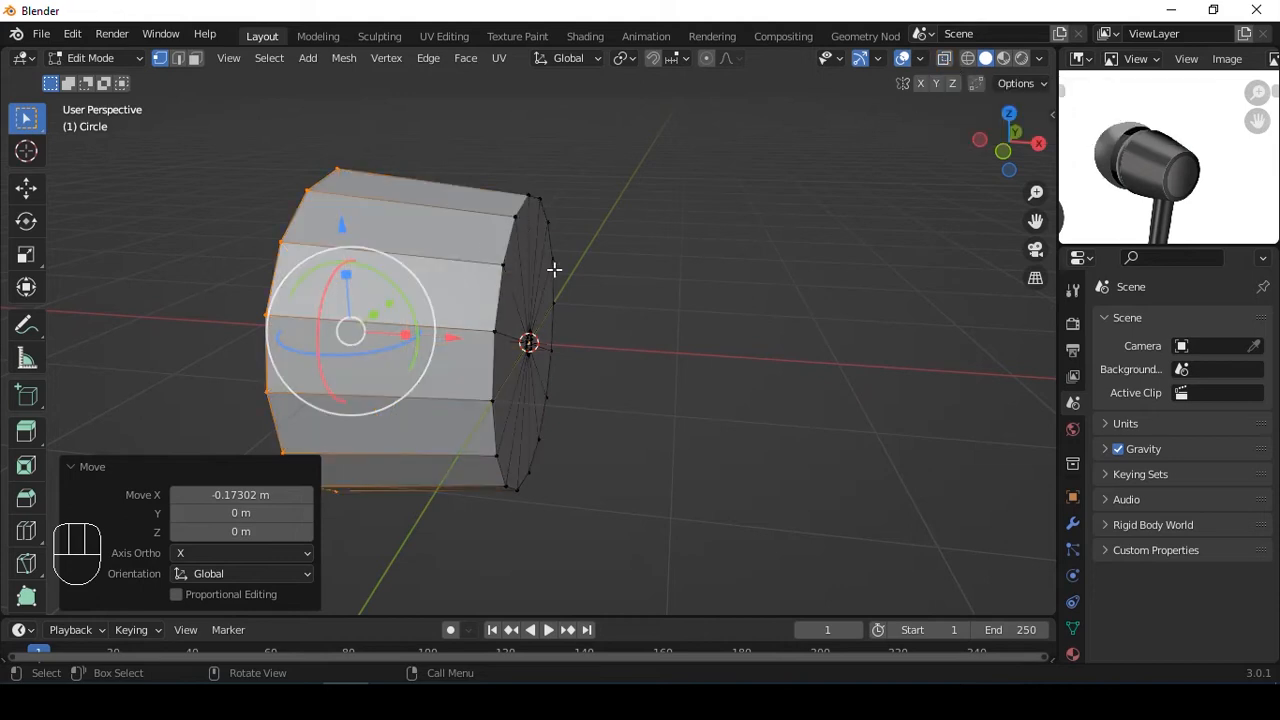
Bevel the outer edge loop of the narrower end face by about 0.158 m with one segment.
{"action": "key", "text": "2"}
{"action": "key", "text": "2"}
{"action": "key", "text": "2"}
{"action": "key", "text": "2"}
{"action": "key", "text": "2"}
{"action": "key", "text": "2"}
{"action": "key", "text": "2"}
{"action": "key", "text": "2"}
{"action": "key", "text": "a"}
{"action": "key", "text": "2"}
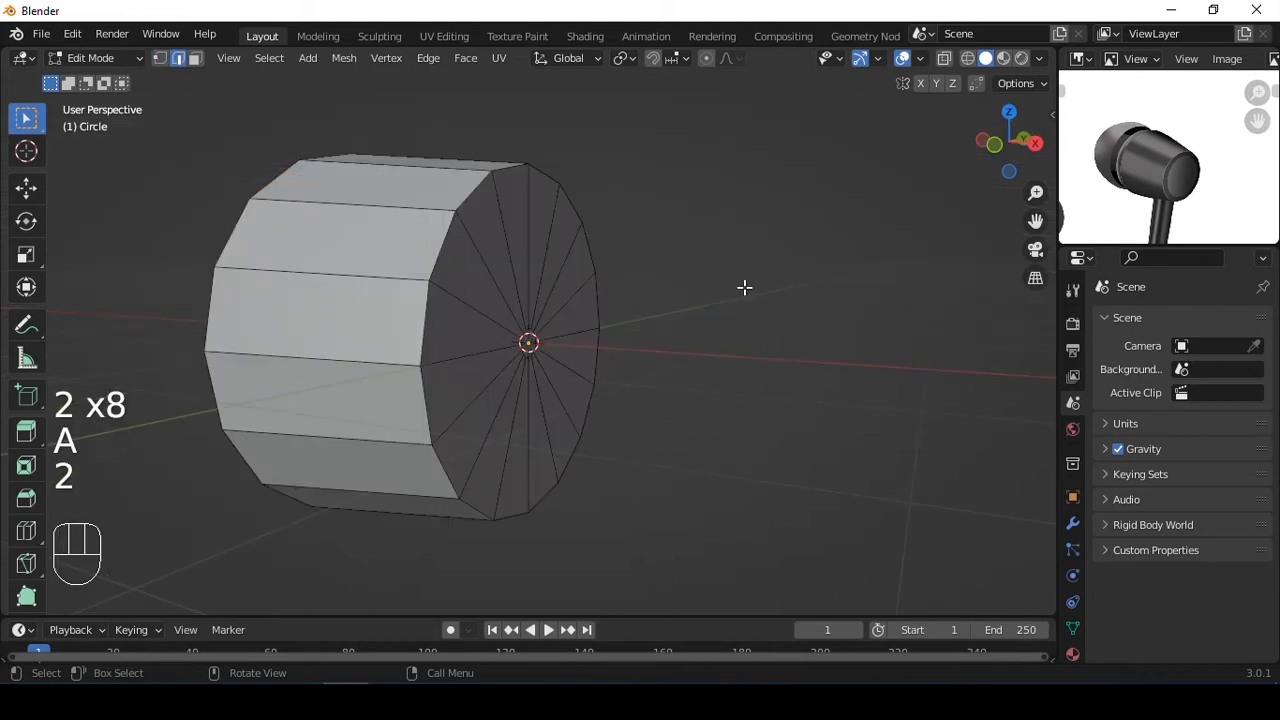
{"action": "double_click", "coordinate": [443, 246]}
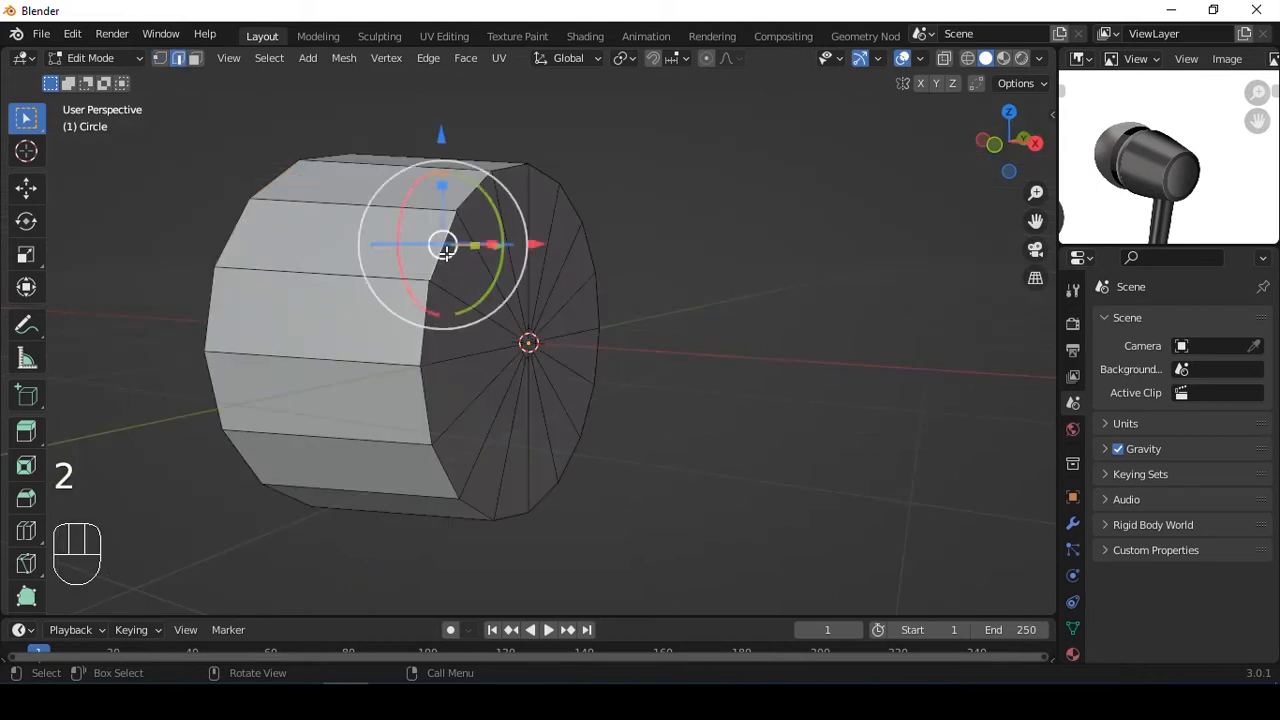
{"action": "scroll", "coordinate": [533, 246], "scroll_direction": "up", "scroll_amount": 1}
{"action": "key", "text": "ctrl+b"}
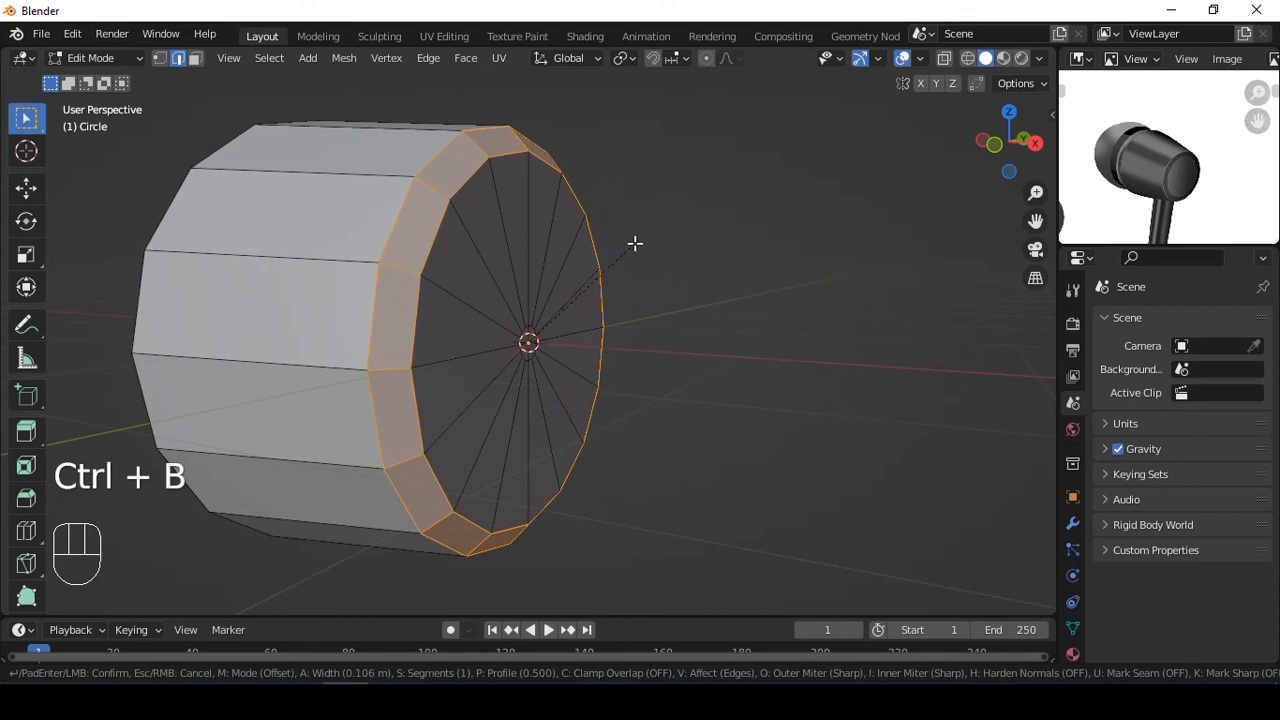
{"action": "left_click", "coordinate": [652, 247]}
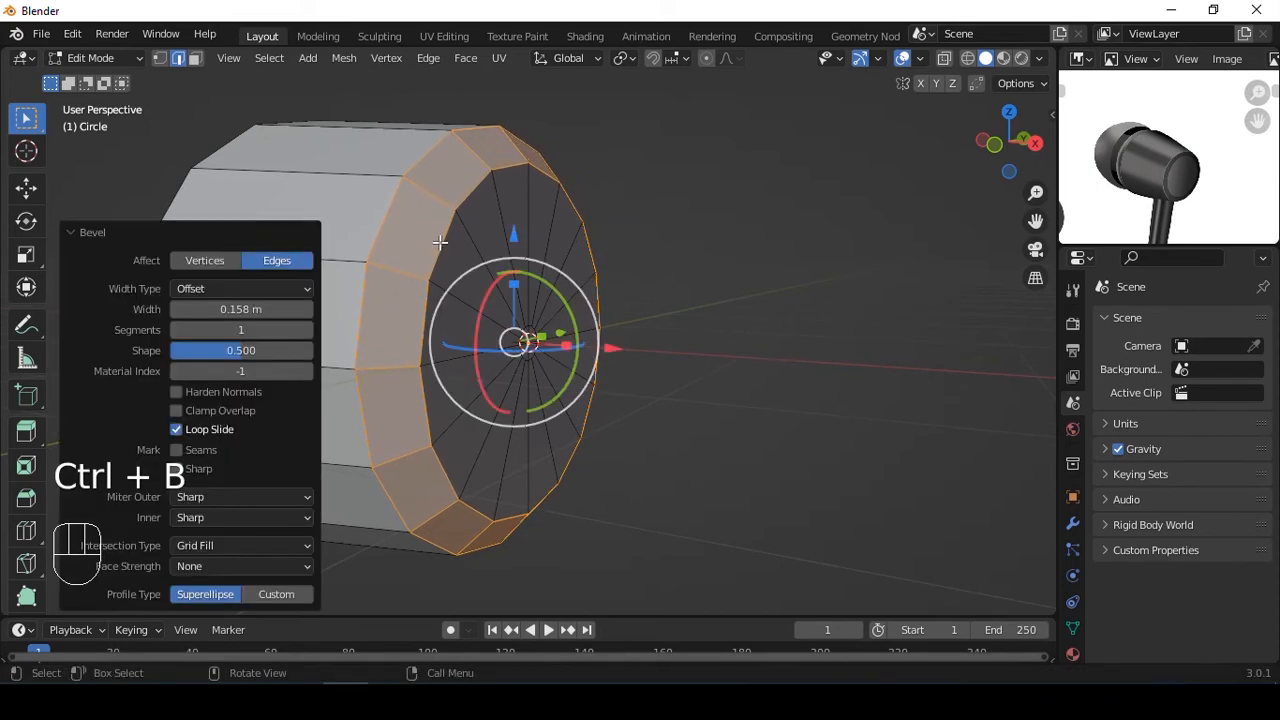
Bevel both edge loops bordering the chamfer of the housing's narrower end by about 0.022 m with two segments.
{"action": "key", "text": "ctrl+z"}
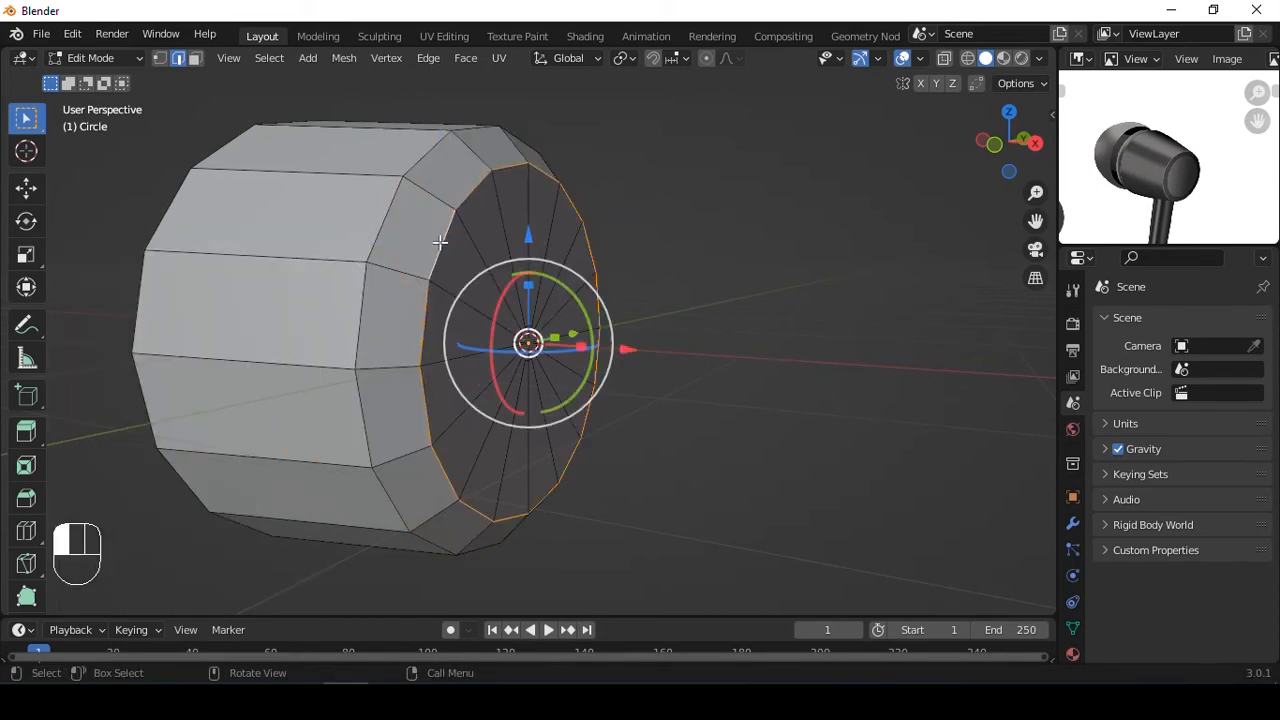
{"action": "double_click", "coordinate": [387, 223], "text": "shift"}
{"action": "middle_click_drag", "start_coordinate": [500, 223], "coordinate": [546, 239]}
{"action": "scroll", "coordinate": [562, 234], "scroll_direction": "up", "scroll_amount": 1}
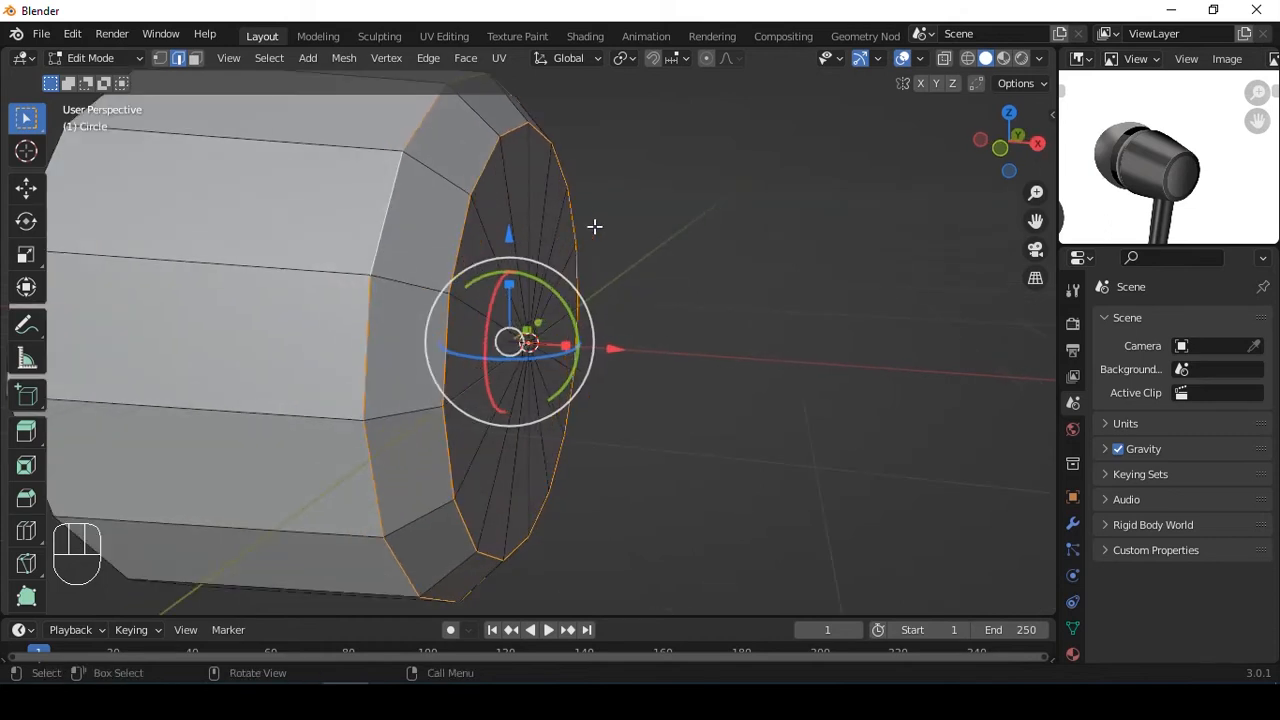
{"action": "key", "text": "ctrl+b"}
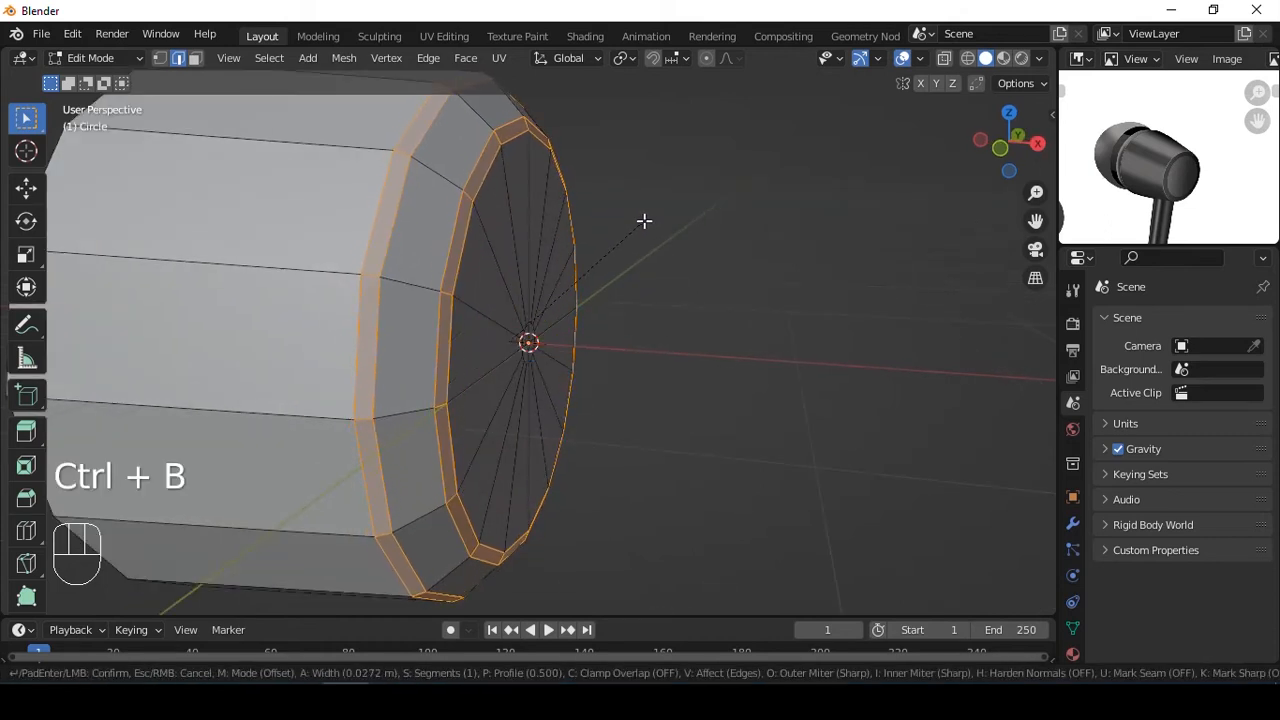
{"action": "left_click", "coordinate": [644, 220]}
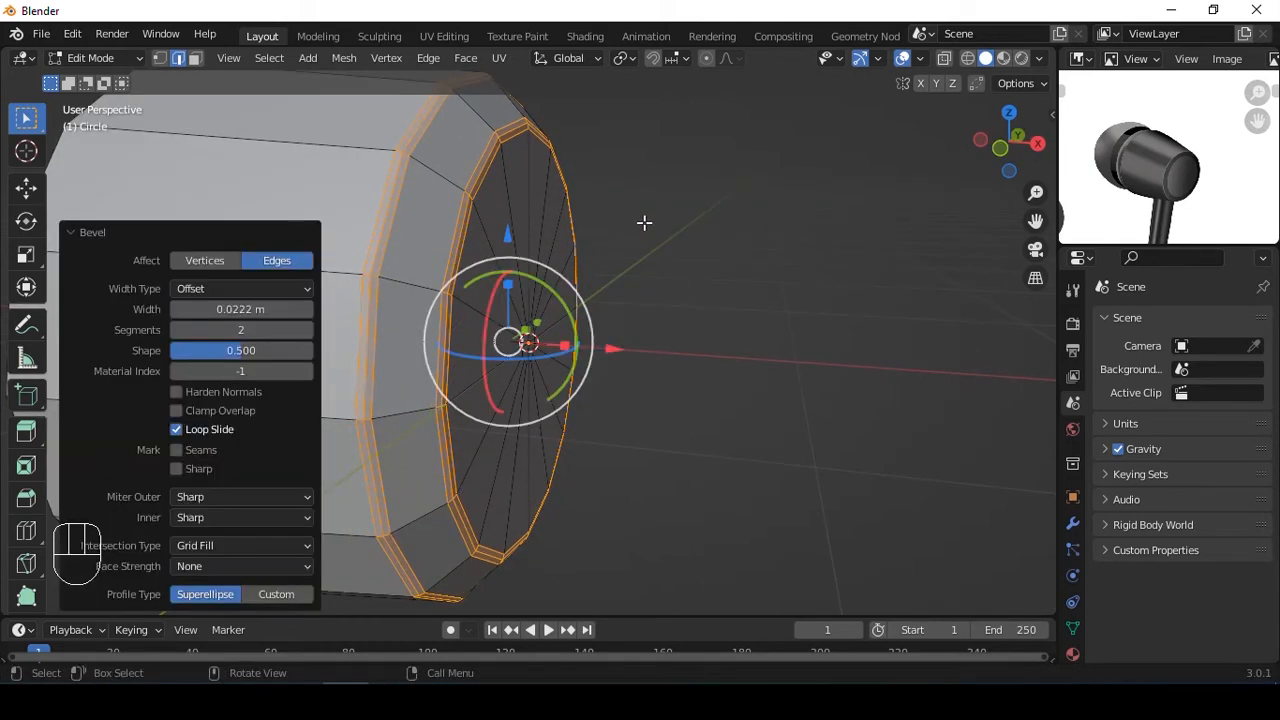
Set an edge crease of 1.000 on the middle edge loops of the two bevelled rims.
{"action": "middle_click_drag", "start_coordinate": [472, 262], "coordinate": [506, 274], "text": "shift"}
{"action": "scroll", "coordinate": [495, 270], "scroll_direction": "up", "scroll_amount": 1}
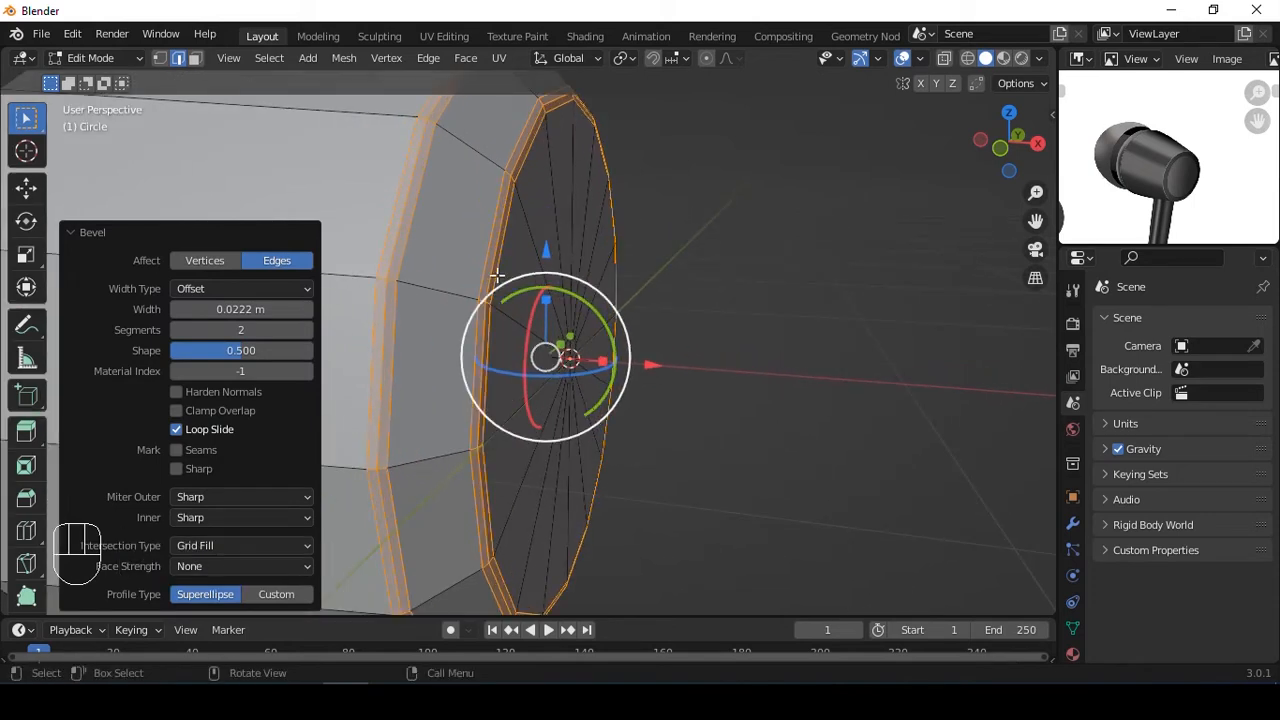
{"action": "left_click", "coordinate": [493, 262]}
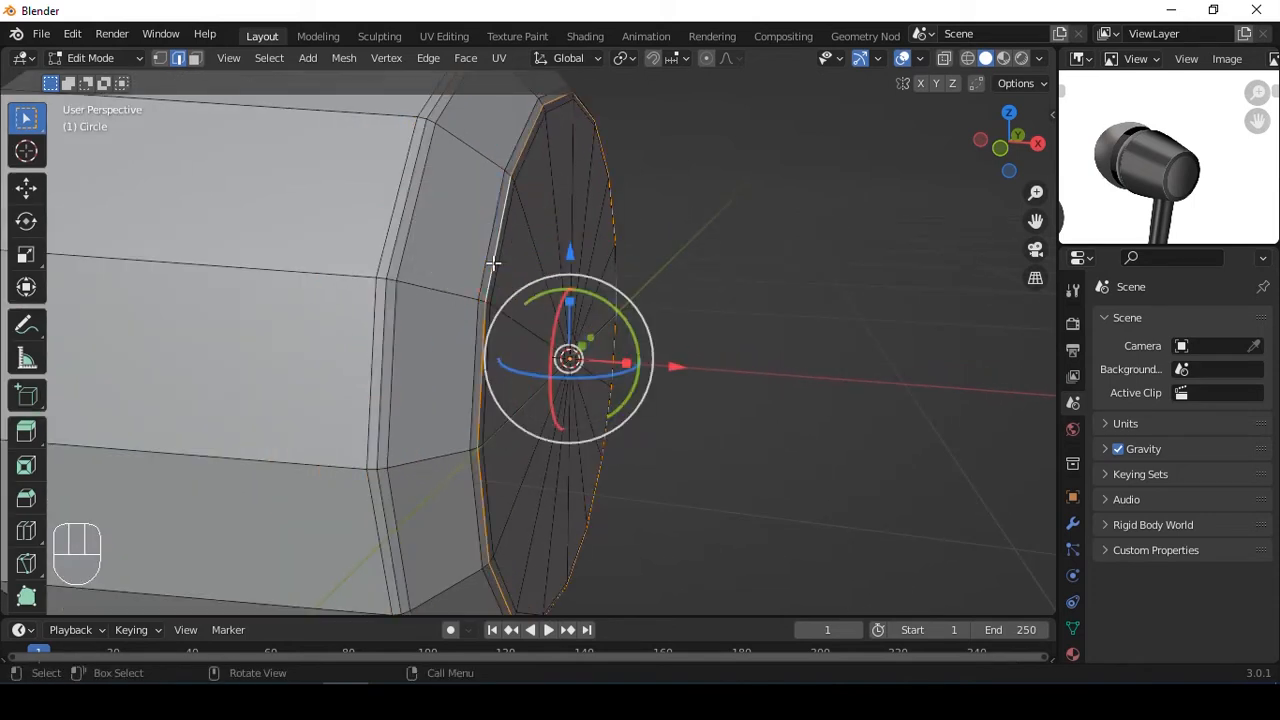
{"action": "left_click", "coordinate": [398, 237], "text": "shift"}
{"action": "double_click", "coordinate": [398, 237], "text": "shift"}
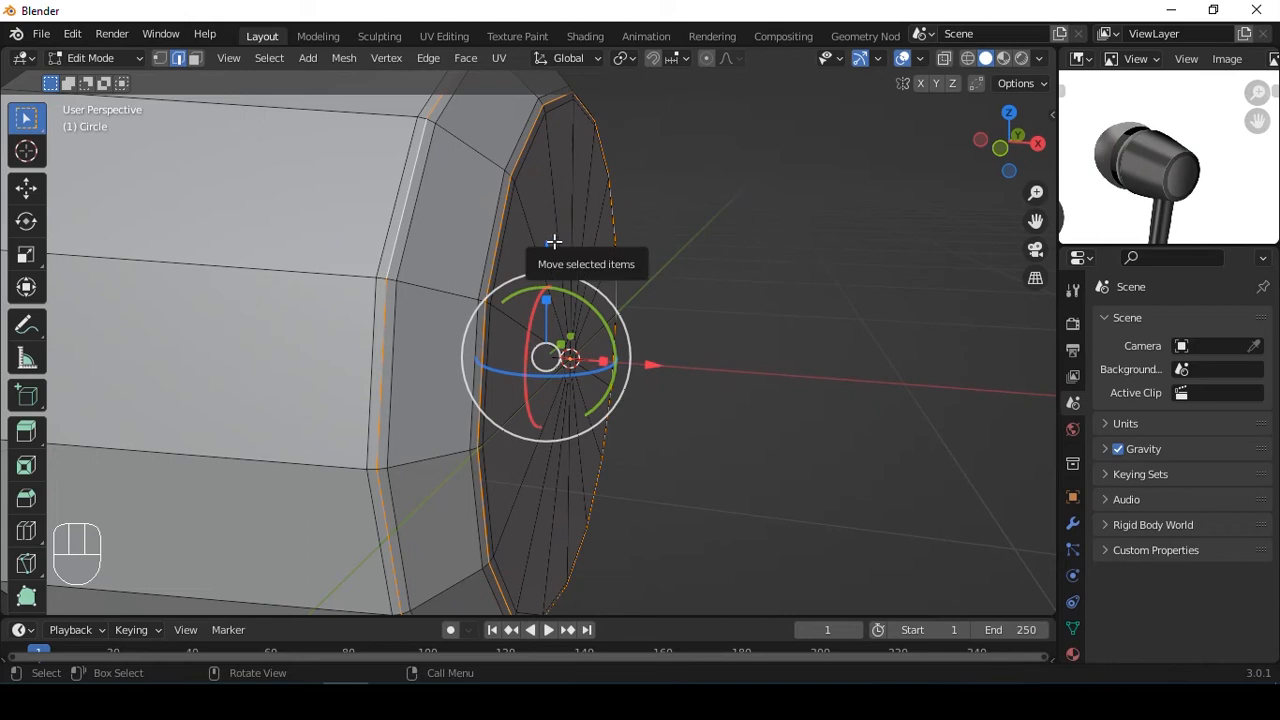
{"action": "key", "text": "shift+e"}
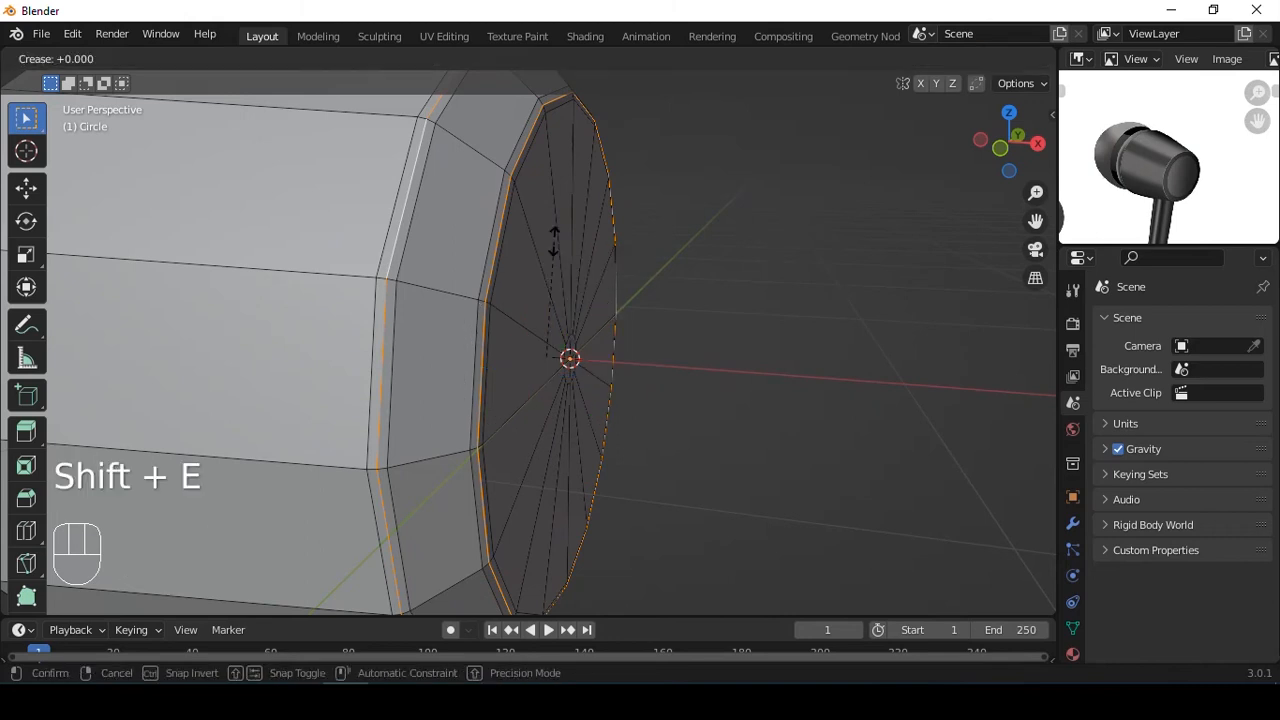
{"action": "left_click", "coordinate": [806, 153]}
{"action": "scroll", "coordinate": [436, 301], "scroll_direction": "down", "scroll_amount": 3}
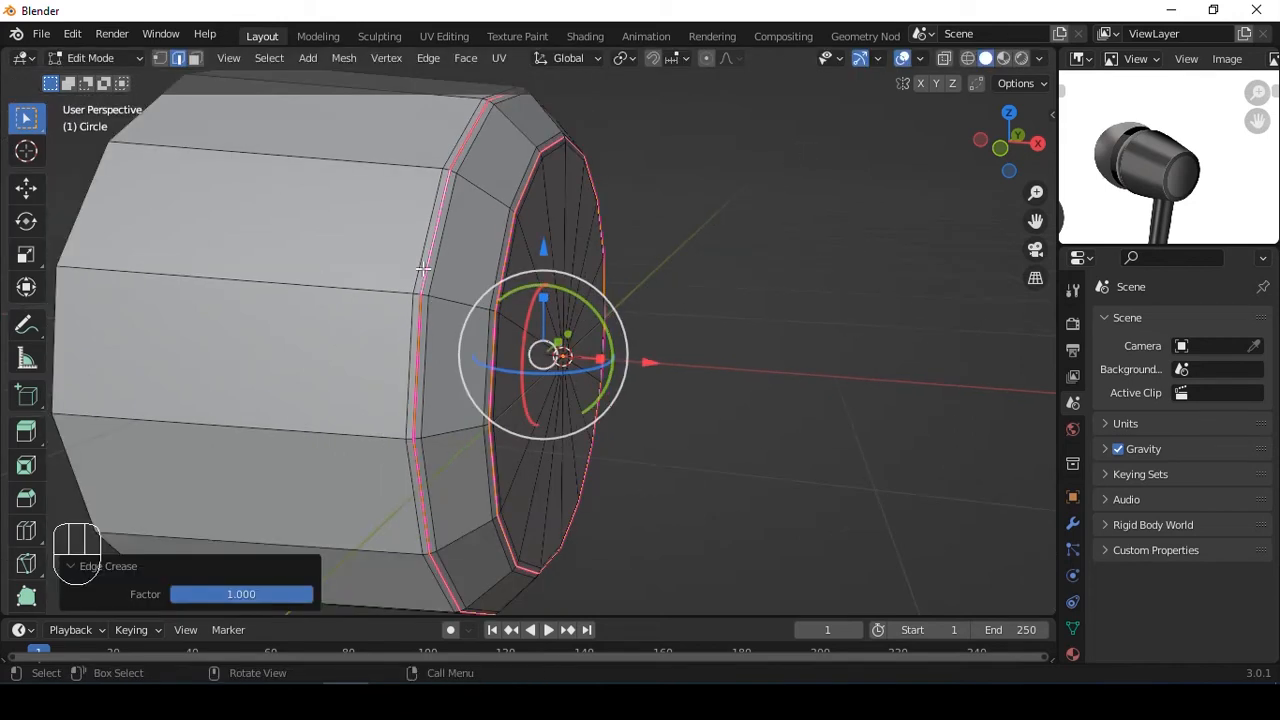
Add a level 3 subdivision surface to the housing in object mode and shade it smooth.
{"action": "key", "text": "Tab"}
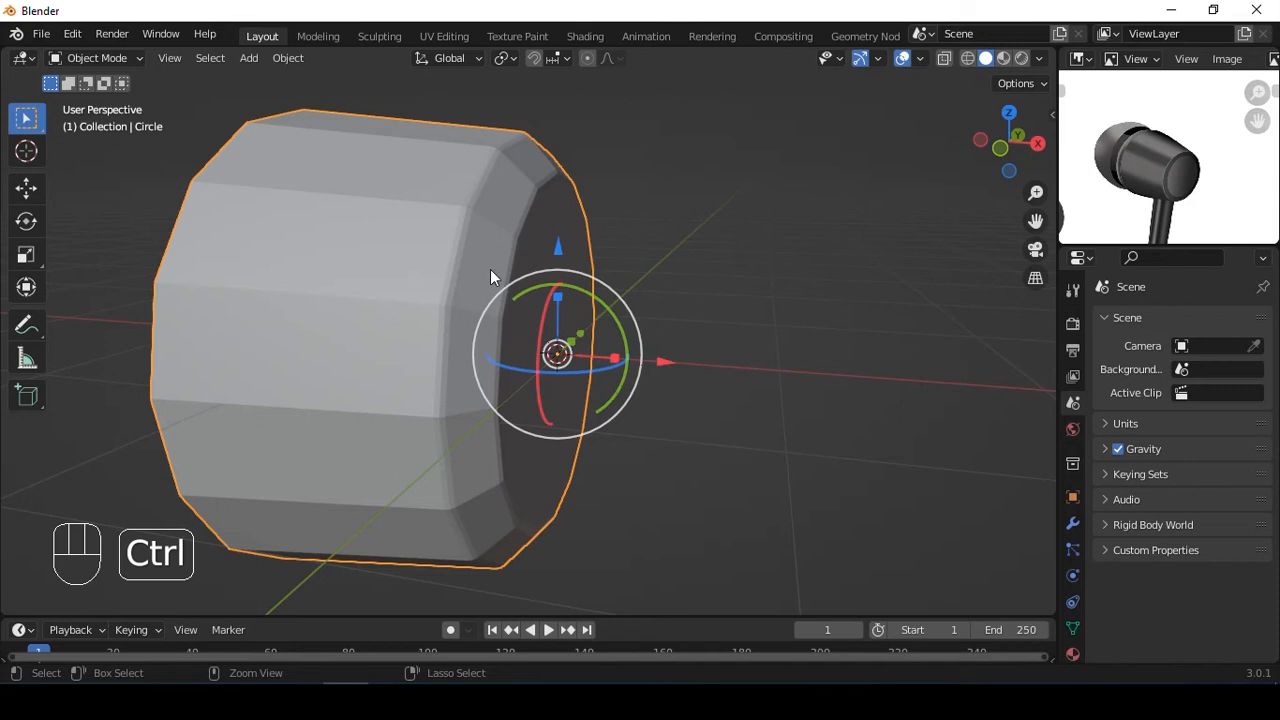
{"action": "key", "text": "ctrl+3"}
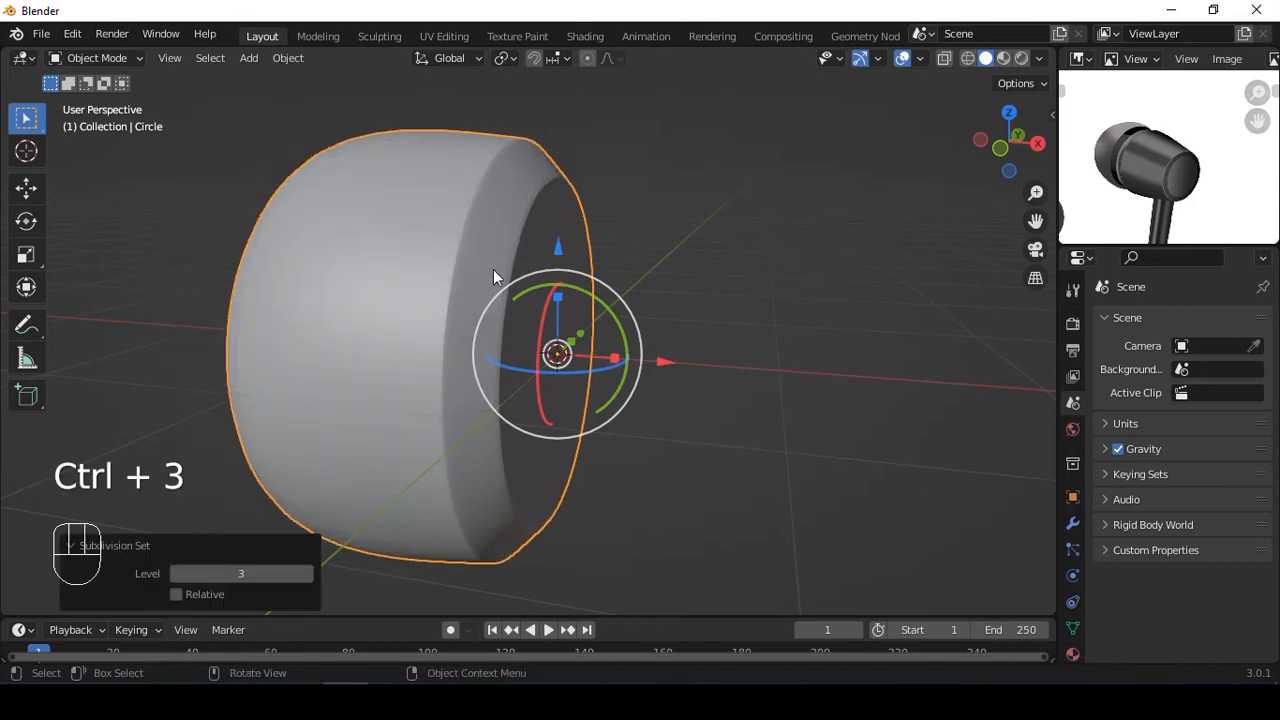
{"action": "scroll", "coordinate": [499, 267], "scroll_direction": "up", "scroll_amount": 4}
{"action": "right_click", "coordinate": [441, 199]}
{"action": "left_click", "coordinate": [443, 199]}
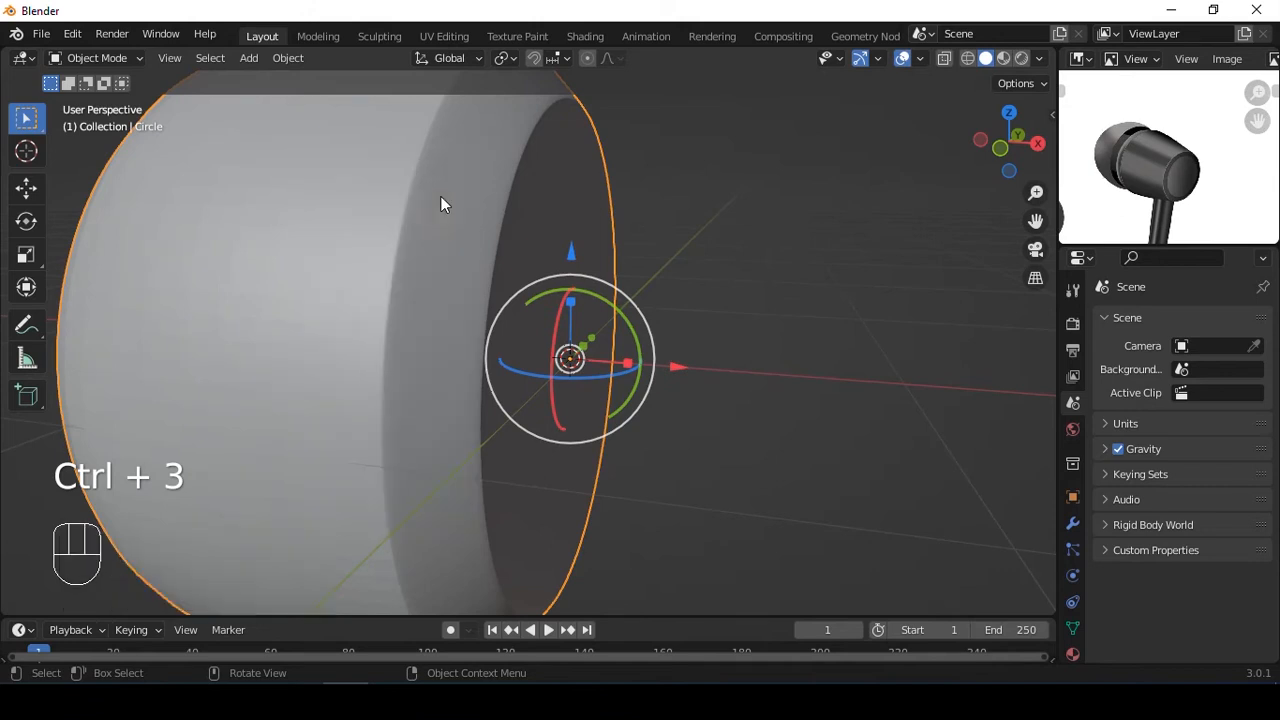
{"action": "key", "text": "q"}
{"action": "middle_click_drag", "start_coordinate": [443, 199], "coordinate": [632, 291], "text": "alt"}
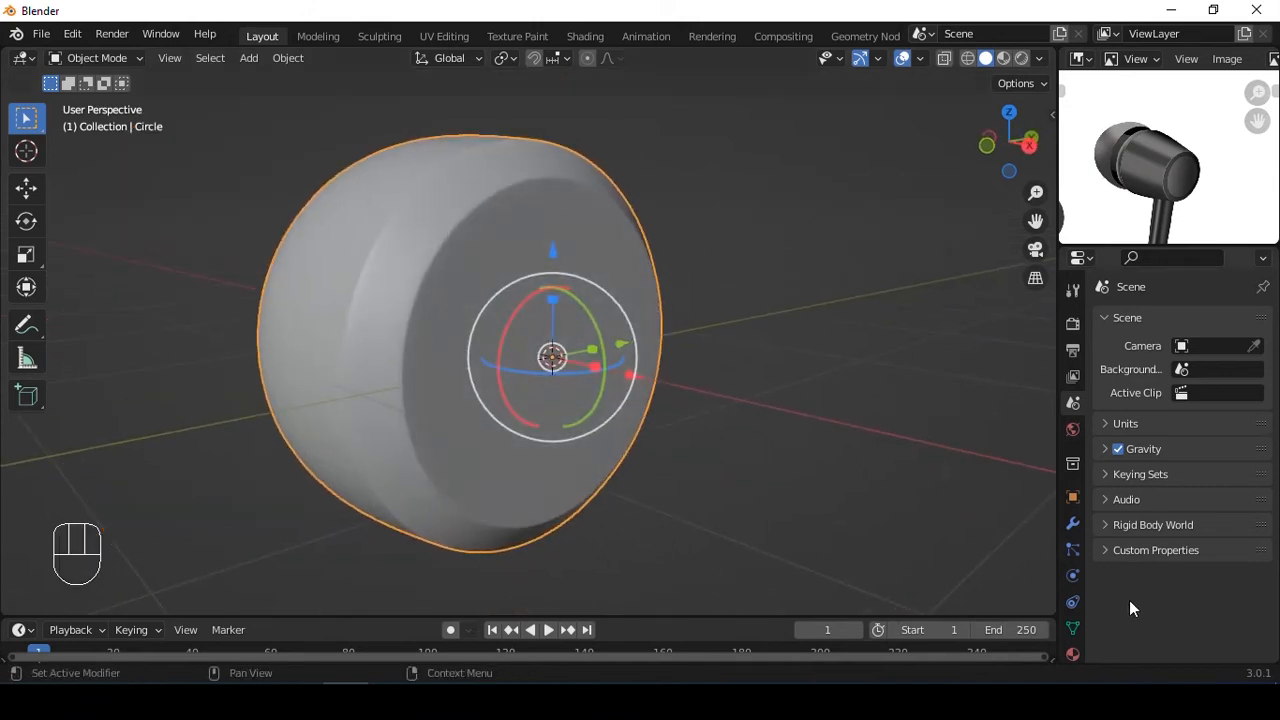
{"action": "left_click", "coordinate": [1073, 629]}
{"action": "scroll", "coordinate": [1134, 600], "scroll_direction": "down", "scroll_amount": 3}
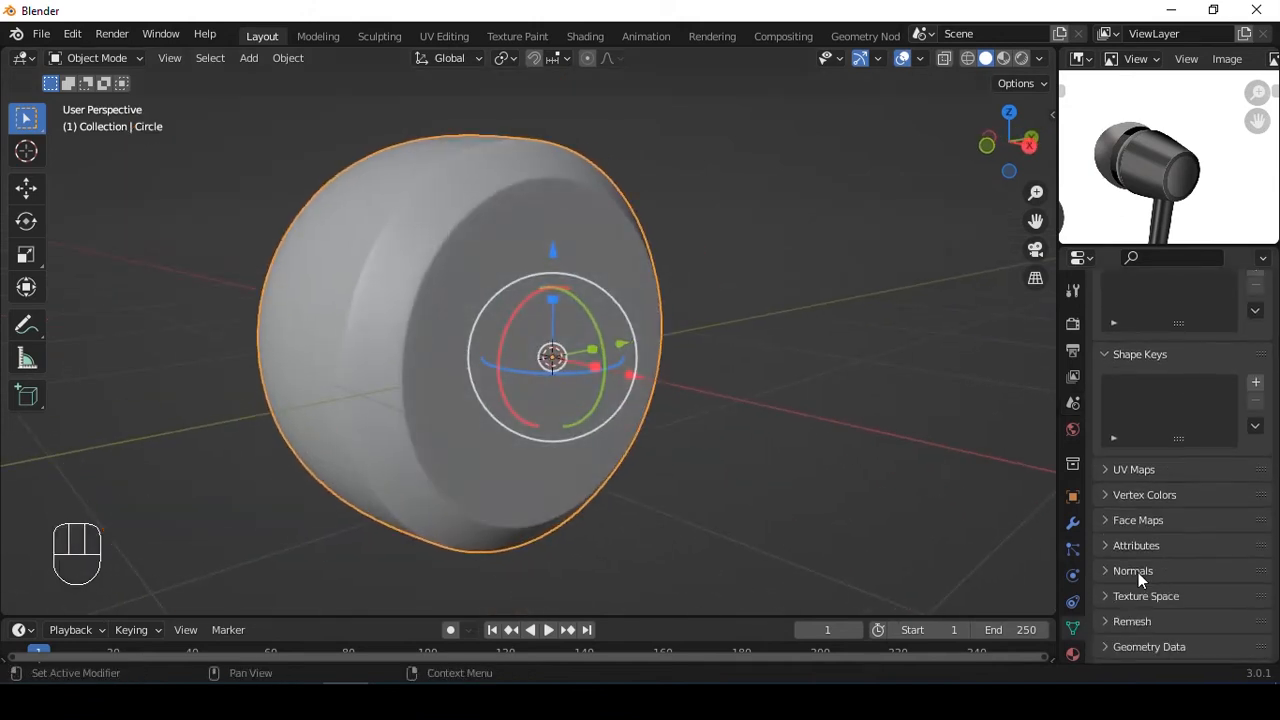
{"action": "left_click", "coordinate": [1138, 572]}
{"action": "left_click", "coordinate": [1121, 572]}
Add six evenly spaced concentric loop cuts across the flat end face inside the chamfer.
{"action": "scroll", "coordinate": [589, 370], "scroll_direction": "up", "scroll_amount": 2}
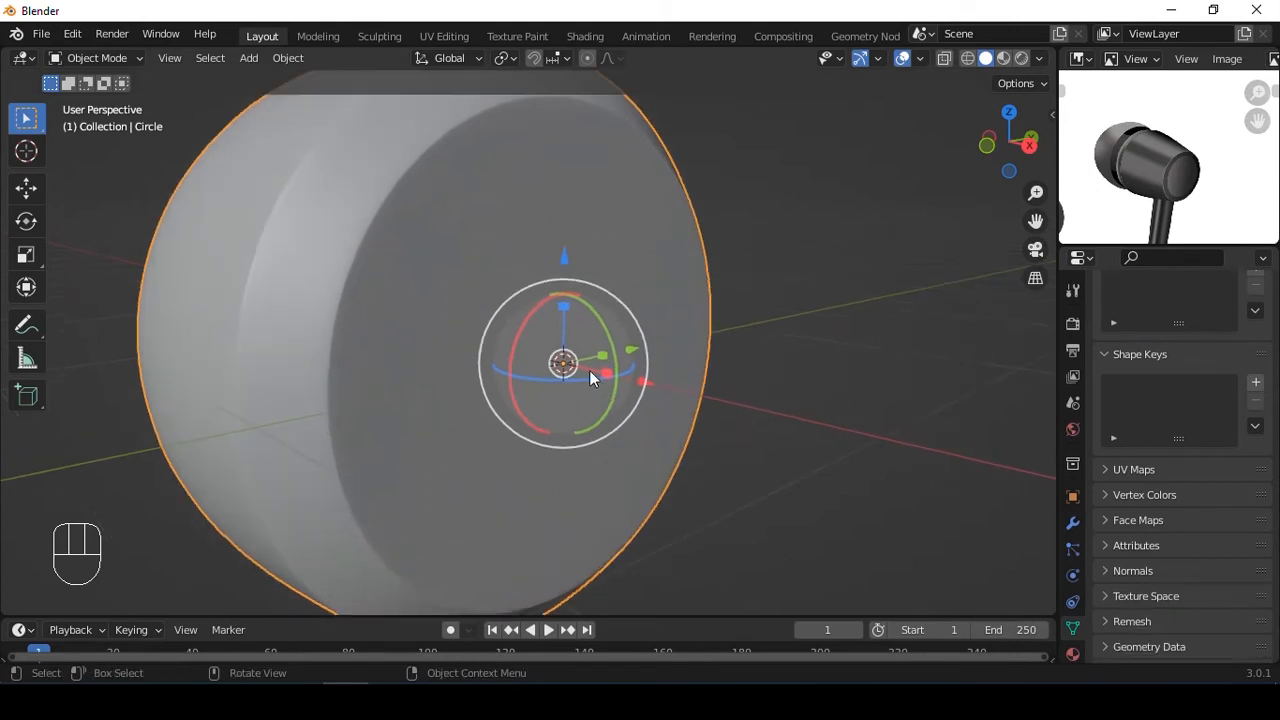
{"action": "key", "text": "Tab"}
{"action": "middle_click_drag", "start_coordinate": [676, 249], "coordinate": [632, 253]}
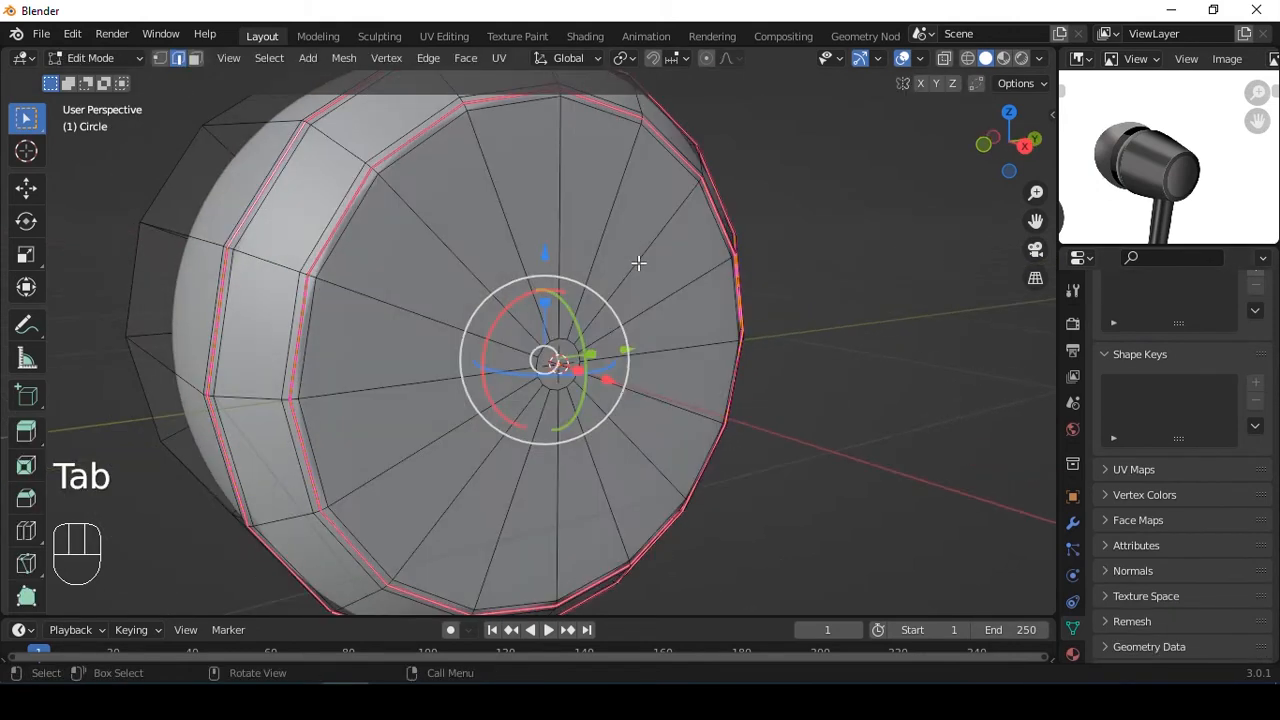
{"action": "key", "text": "ctrl+r"}
{"action": "left_click", "coordinate": [638, 263]}
{"action": "right_click", "coordinate": [634, 266]}
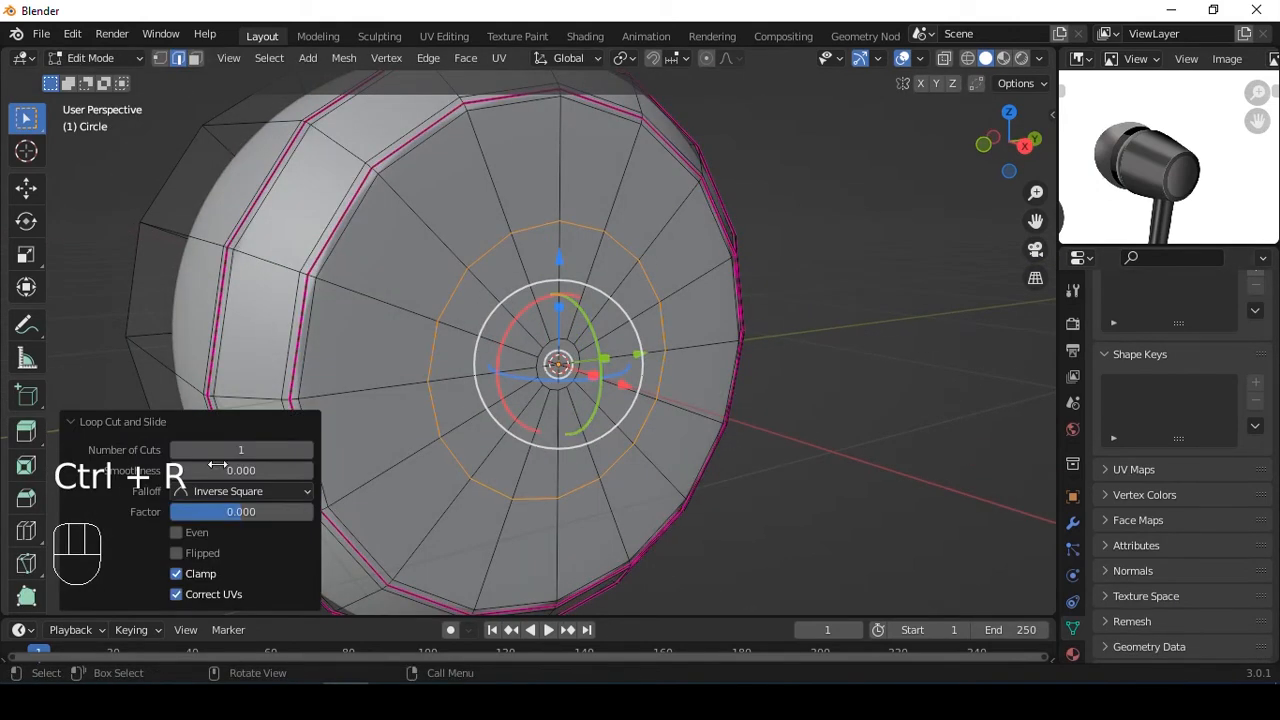
{"action": "left_click", "coordinate": [307, 450]}
{"action": "left_click", "coordinate": [307, 450]}
{"action": "left_click", "coordinate": [307, 450]}
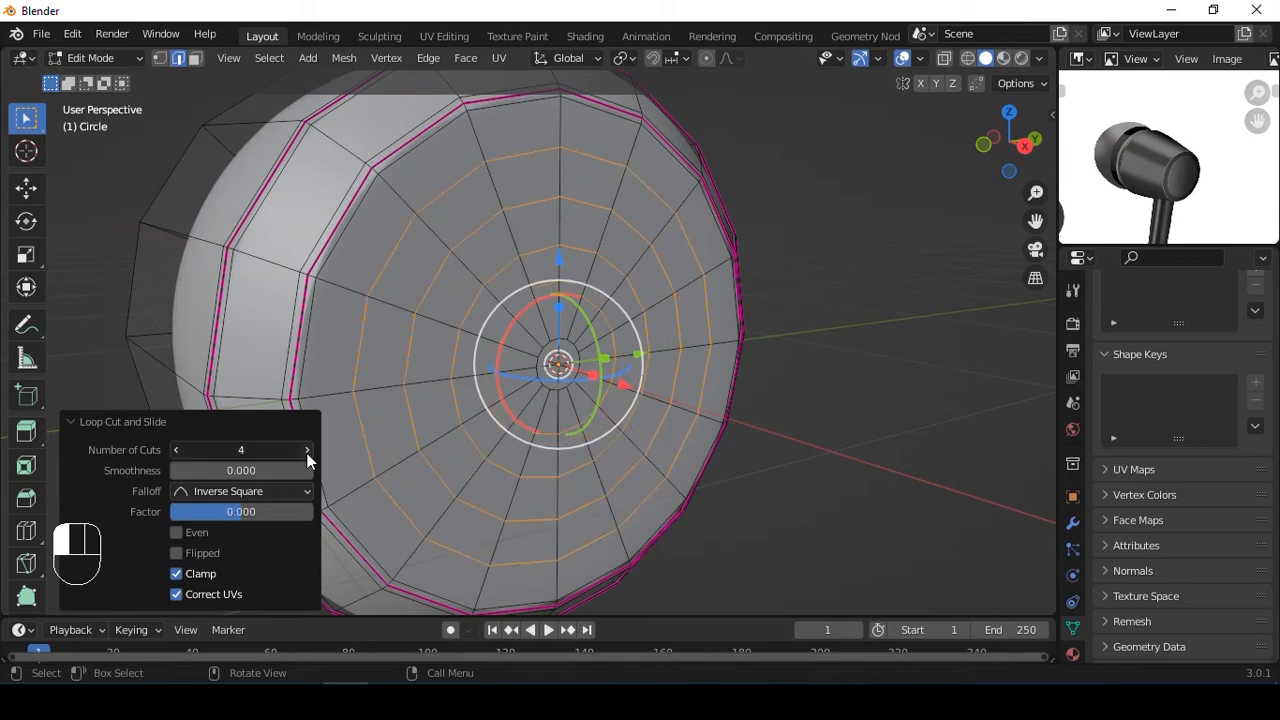
{"action": "left_click", "coordinate": [307, 450]}
{"action": "left_click", "coordinate": [307, 450]}
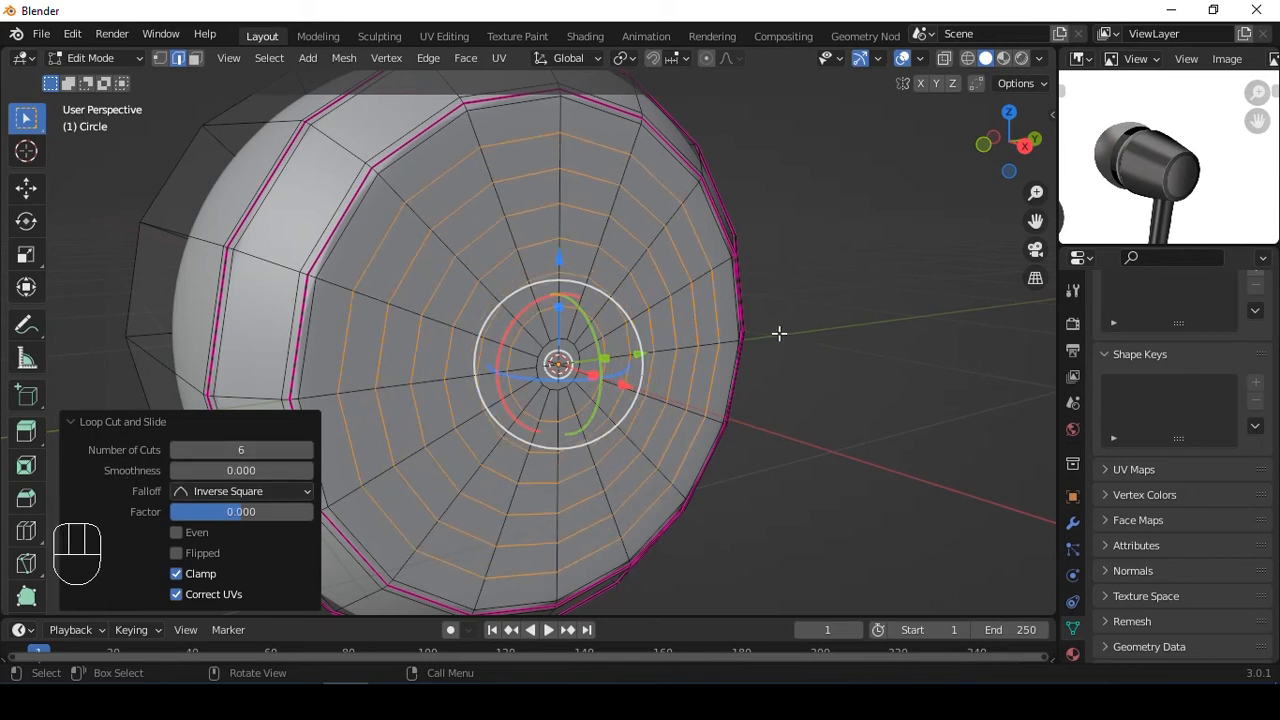
Bevel the six concentric loops by about 0.016 m with two segments.
{"action": "middle_click_drag", "start_coordinate": [478, 438], "coordinate": [751, 334]}
{"action": "key", "text": "ctrl+b"}
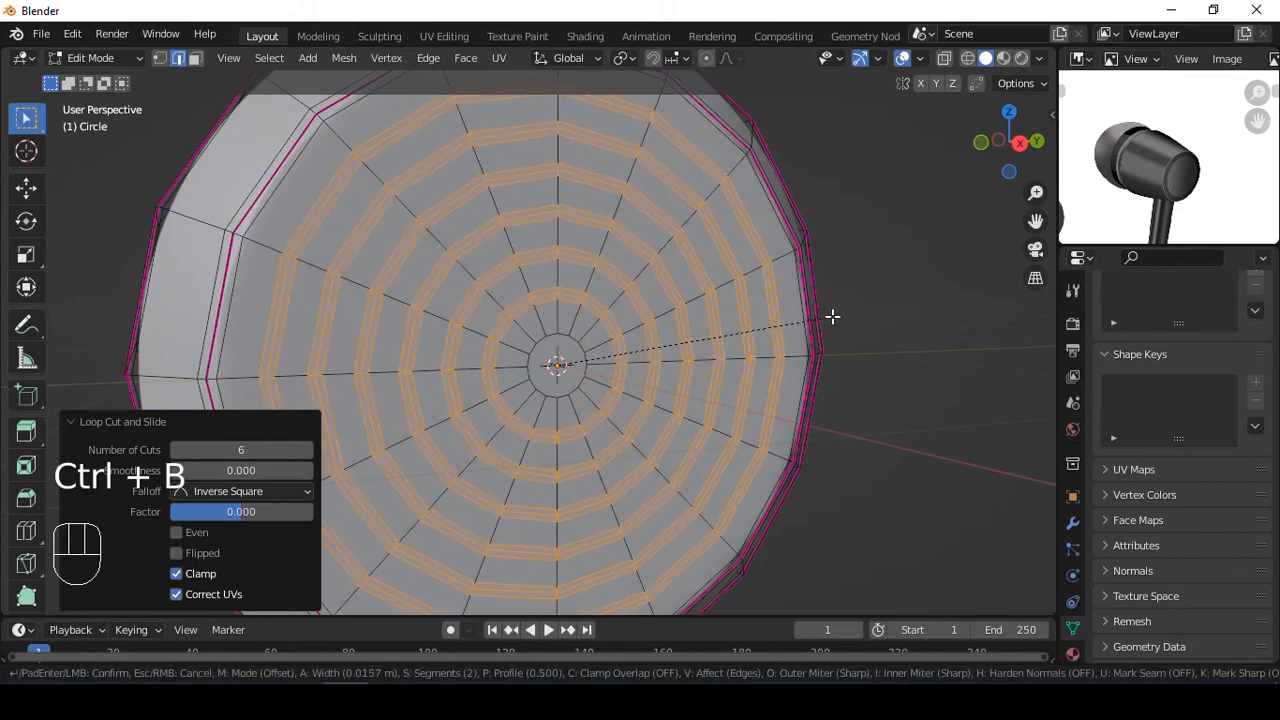
{"action": "left_click", "coordinate": [831, 314]}
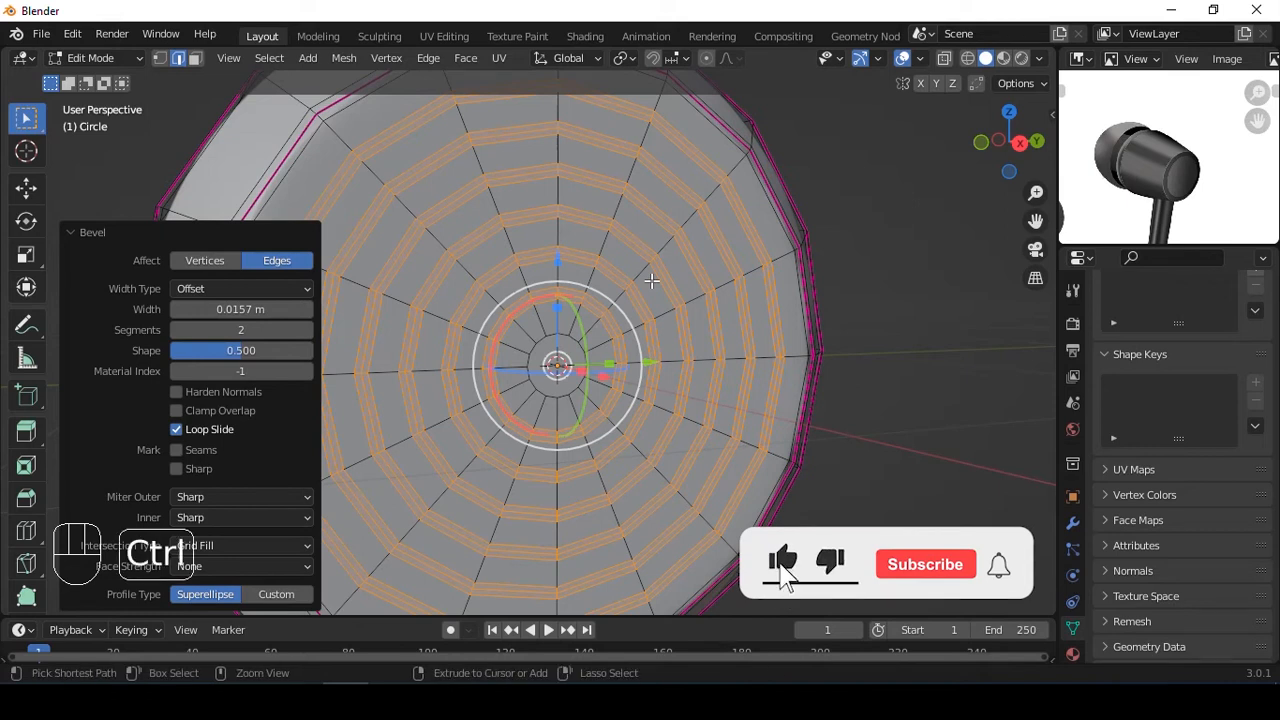
Reduce the selection to the middle loops of the bevelled rings and push them slightly inward along X to form concentric grooves.
{"action": "key", "text": "ctrl+KP_Subtract"}
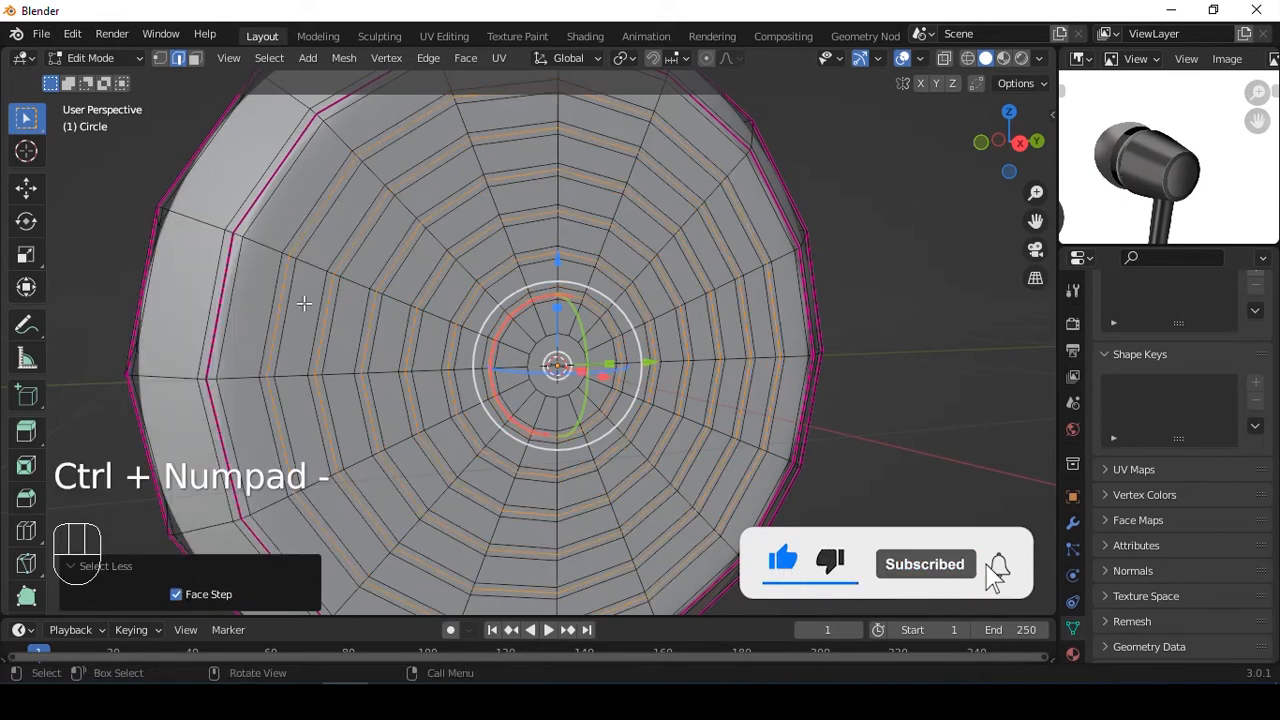
{"action": "scroll", "coordinate": [285, 305], "scroll_direction": "up", "scroll_amount": 1}
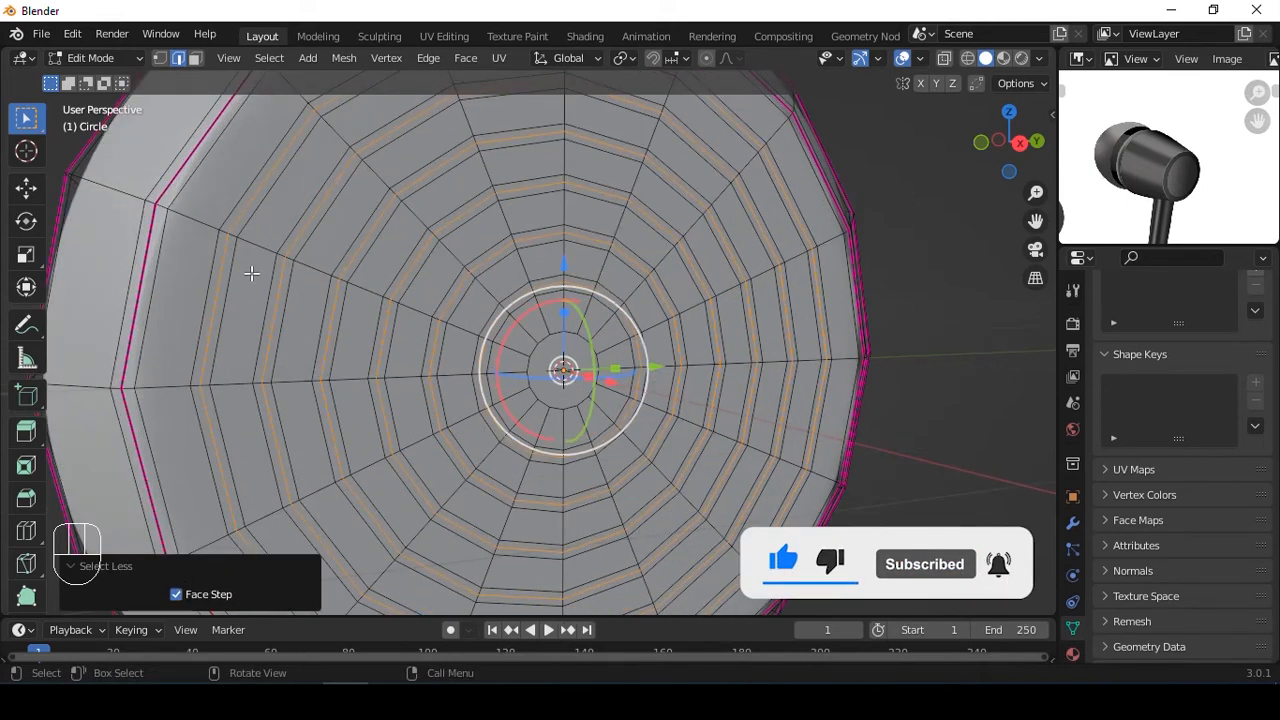
{"action": "left_click_drag", "start_coordinate": [323, 266], "coordinate": [562, 343], "text": "alt"}
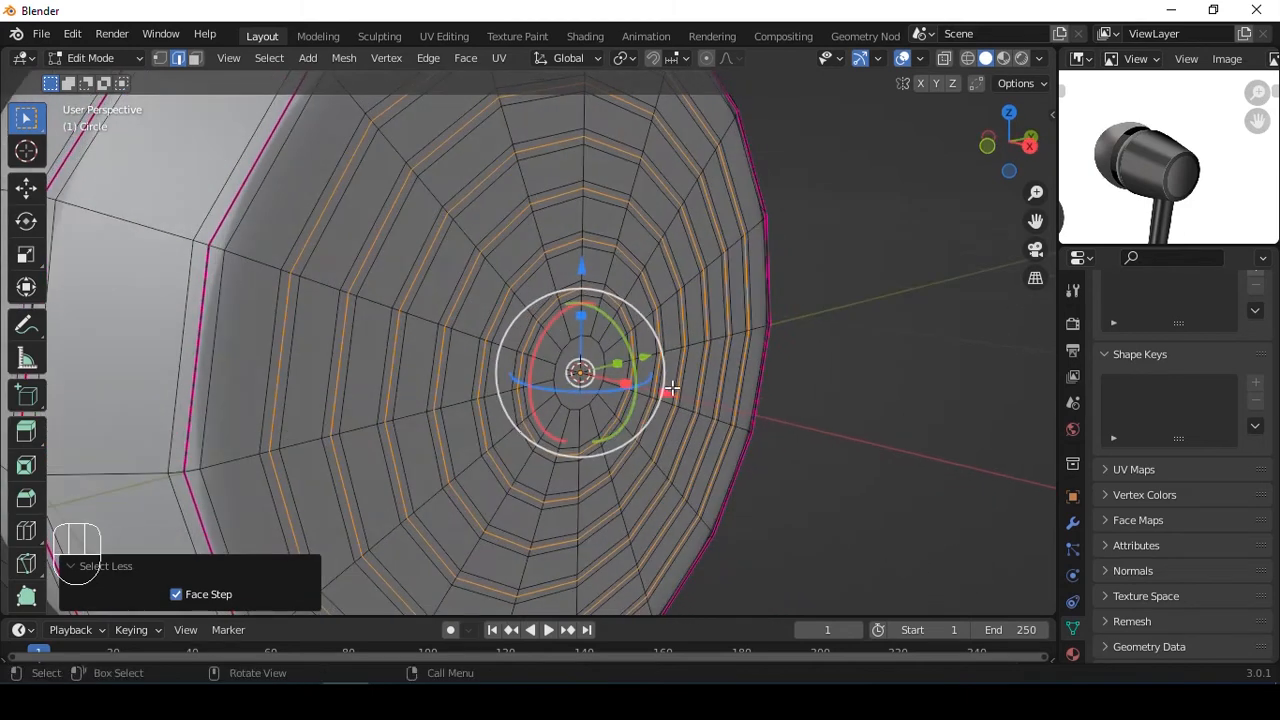
{"action": "mouse_move", "coordinate": [664, 396]}
{"action": "left_mouse_down", "text": "alt"}
{"action": "mouse_move", "coordinate": [700, 403]}
{"action": "mouse_move", "coordinate": [662, 396]}
{"action": "left_mouse_up", "text": "alt"}
Examine the smoothed concentric grooves on the end face in object mode, close up and at an angle.
{"action": "key", "text": "Tab"}
{"action": "left_click_drag", "start_coordinate": [744, 251], "coordinate": [576, 262], "text": "alt"}
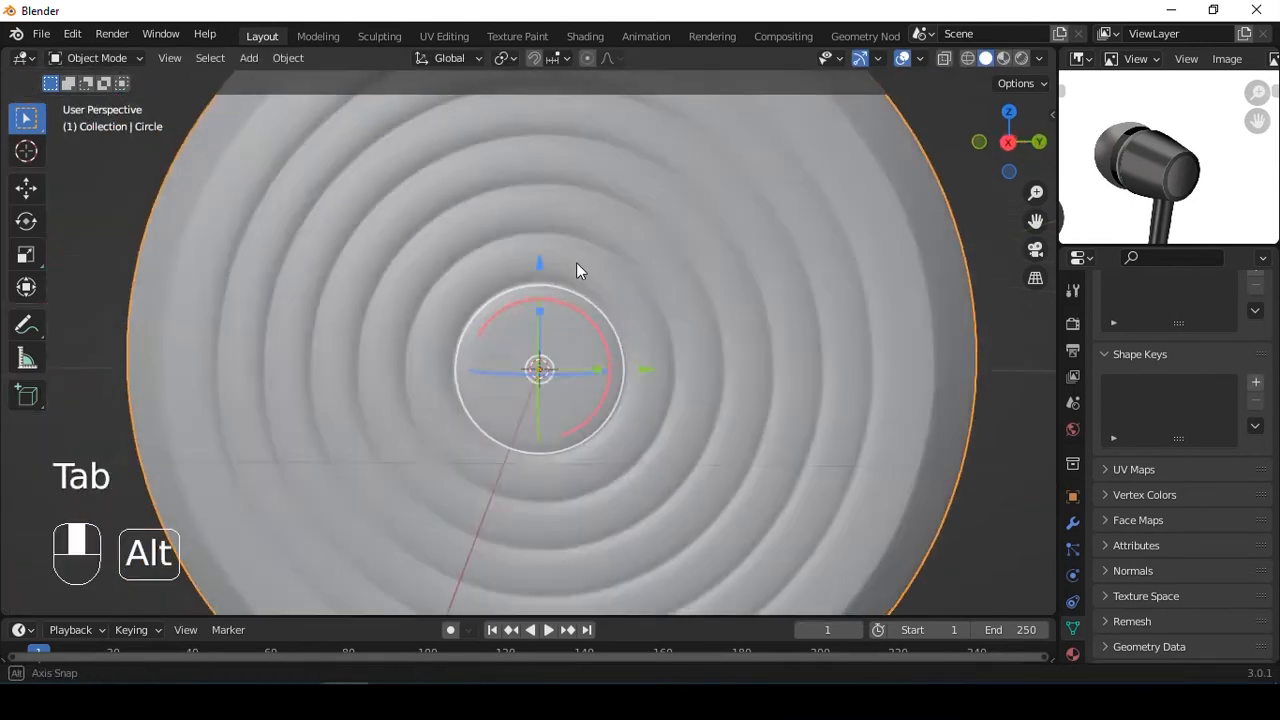
{"action": "middle_click_drag", "start_coordinate": [576, 262], "coordinate": [490, 267], "text": "alt"}
{"action": "scroll", "coordinate": [613, 262], "scroll_direction": "down", "scroll_amount": 3}
{"action": "scroll", "coordinate": [500, 260], "scroll_direction": "up", "scroll_amount": 2}
{"action": "middle_click_drag", "start_coordinate": [545, 226], "coordinate": [452, 194], "text": "alt"}
{"action": "scroll", "coordinate": [418, 213], "scroll_direction": "up", "scroll_amount": 3}
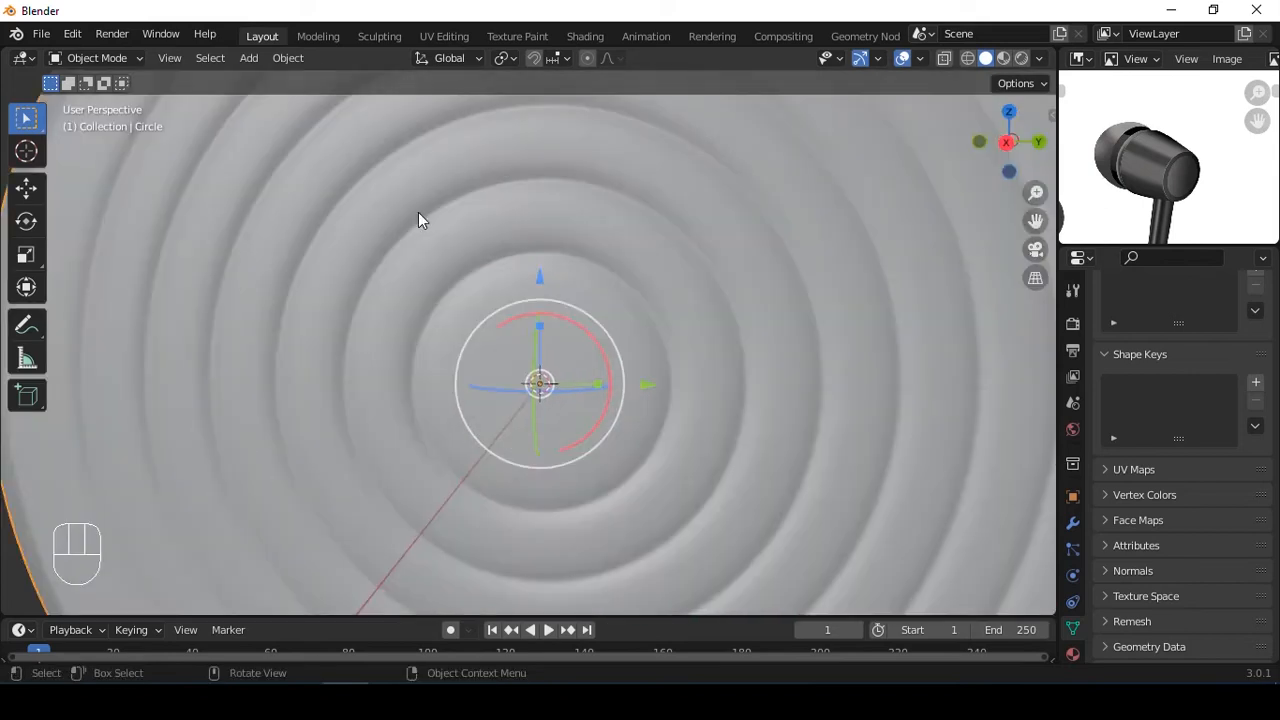
{"action": "scroll", "coordinate": [420, 222], "scroll_direction": "down", "scroll_amount": 2}
{"action": "mouse_move", "coordinate": [480, 246]}
{"action": "middle_mouse_down", "text": "alt"}
{"action": "mouse_move", "coordinate": [537, 266]}
{"action": "mouse_move", "coordinate": [430, 260]}
{"action": "mouse_move", "coordinate": [492, 254]}
{"action": "middle_mouse_up", "text": "alt"}
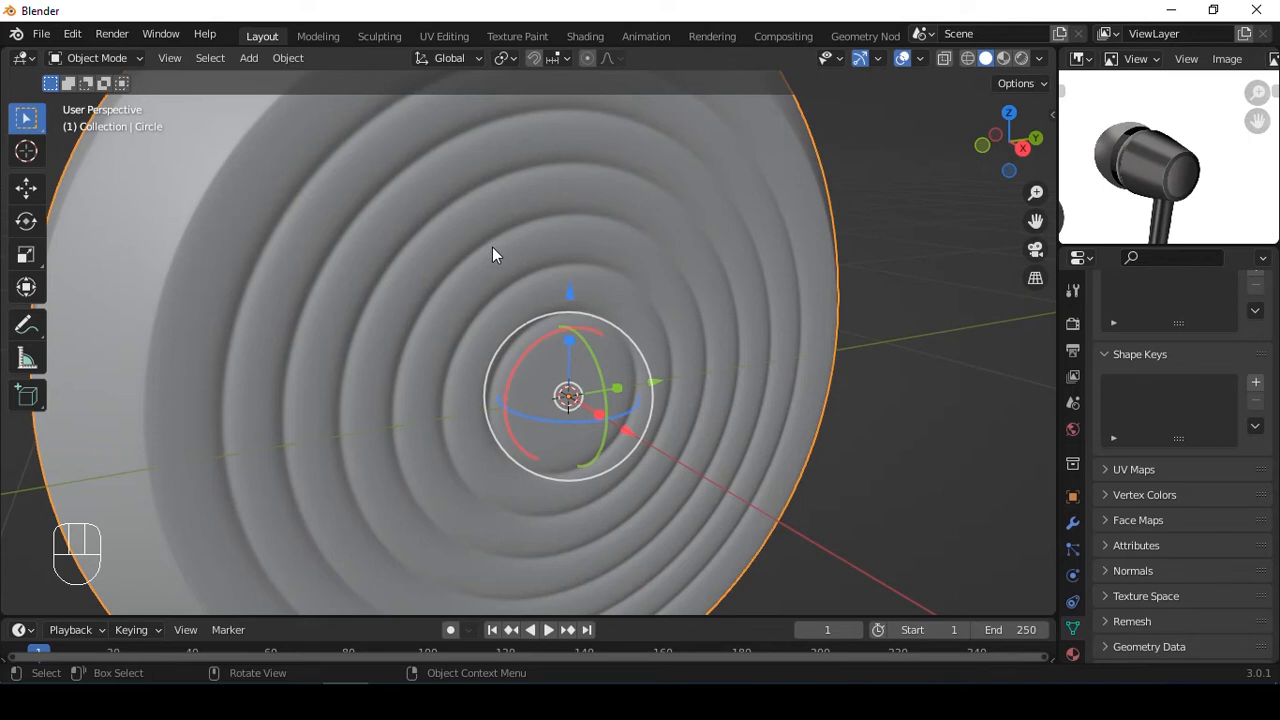
Crease the middle edge loops of the concentric grooves to sharpen them.
{"action": "key", "text": "Tab"}
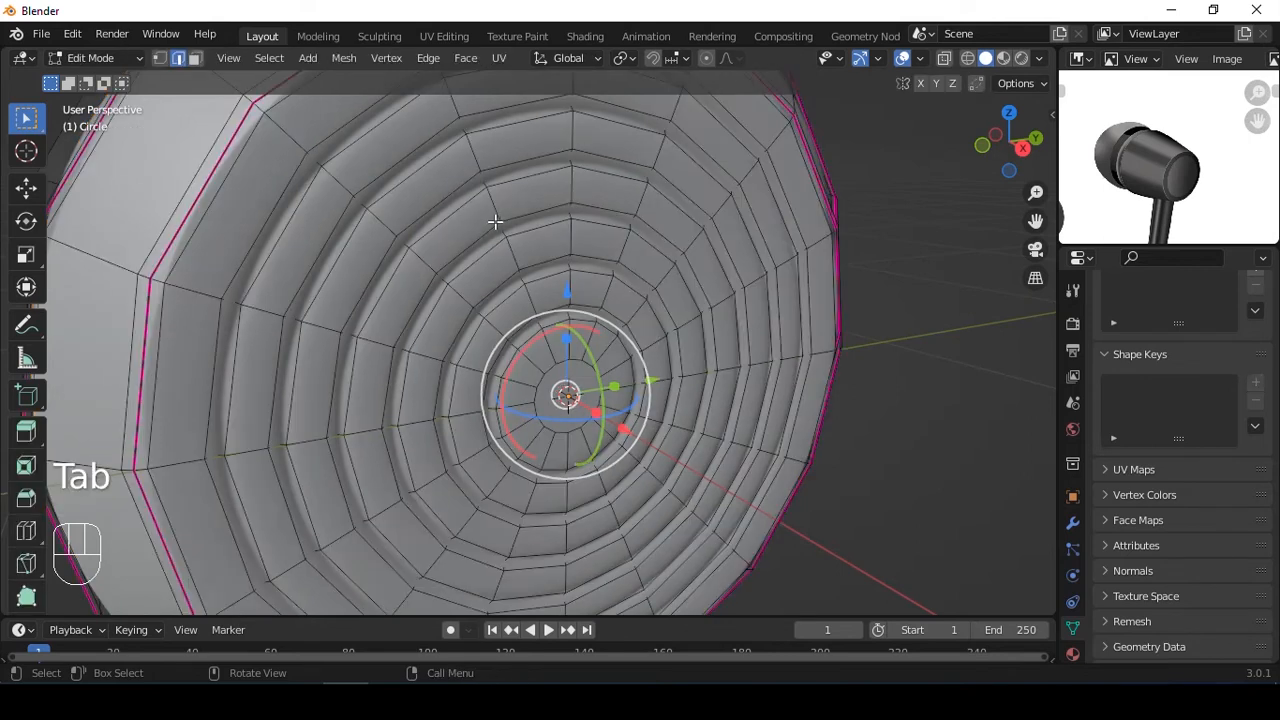
{"action": "key", "text": "shift+e"}
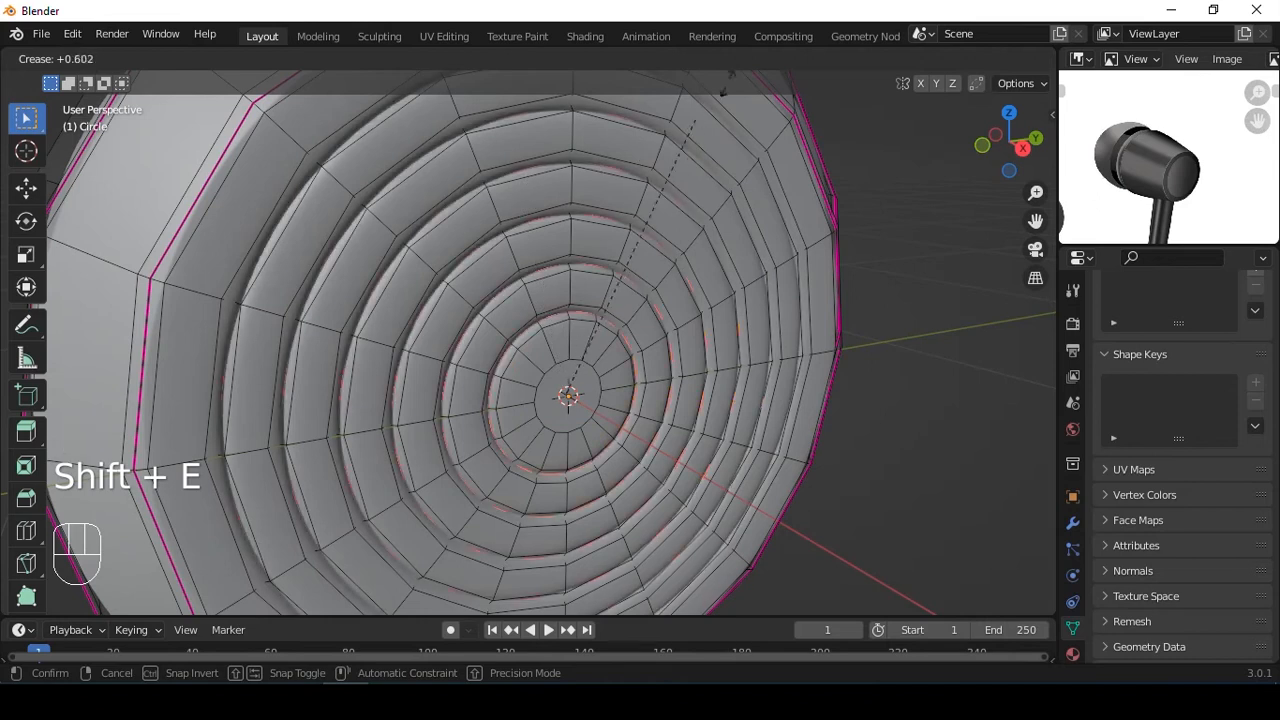
{"action": "left_click", "coordinate": [677, 416]}
{"action": "key", "text": "Tab"}
{"action": "middle_click_drag", "start_coordinate": [700, 377], "coordinate": [722, 321], "text": "alt"}
Delete all the faces closing the housing's back end, opposite the grooved face.
{"action": "key", "text": "grave"}
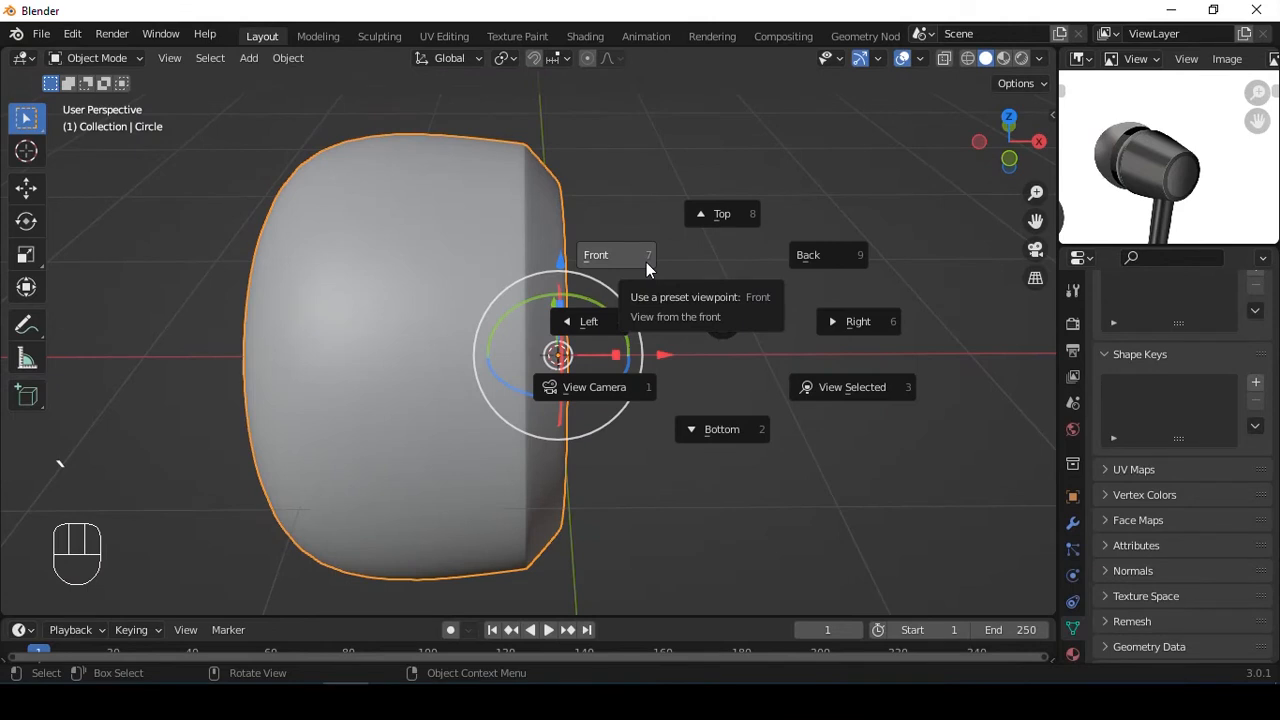
{"action": "left_click", "coordinate": [646, 262]}
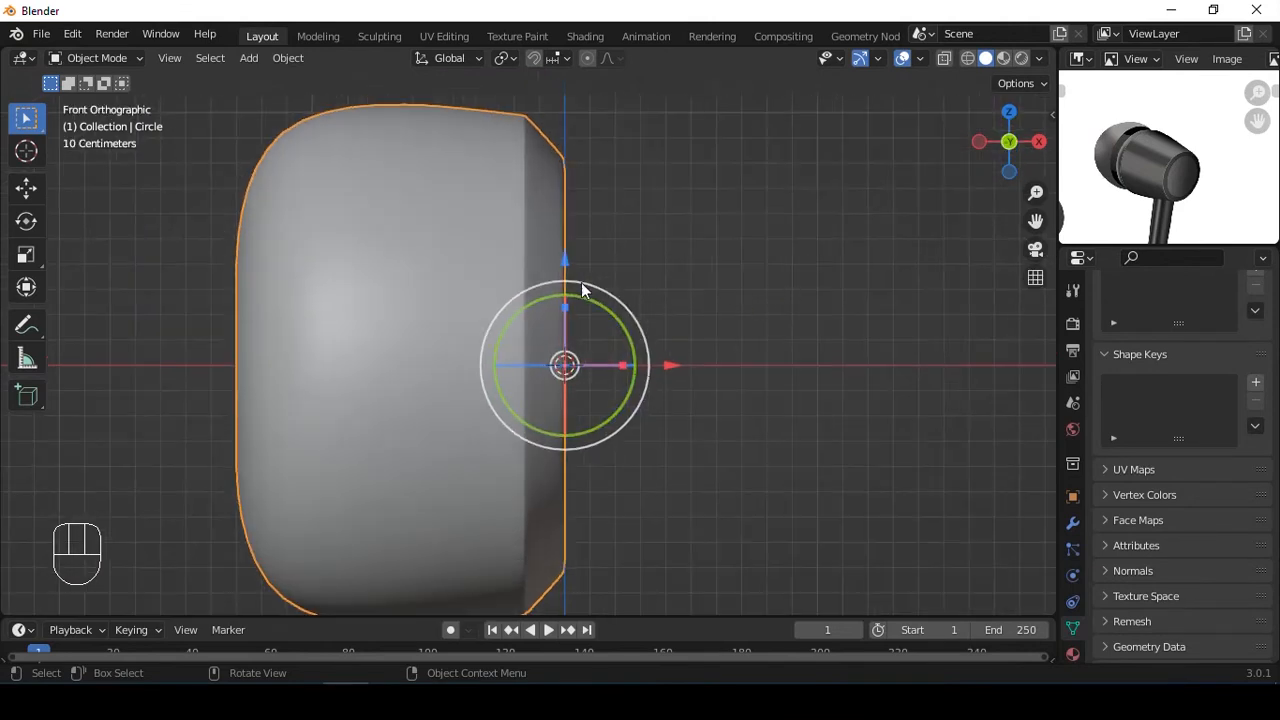
{"action": "middle_click_drag", "start_coordinate": [462, 238], "coordinate": [633, 259], "text": "alt"}
{"action": "key", "text": "Tab"}
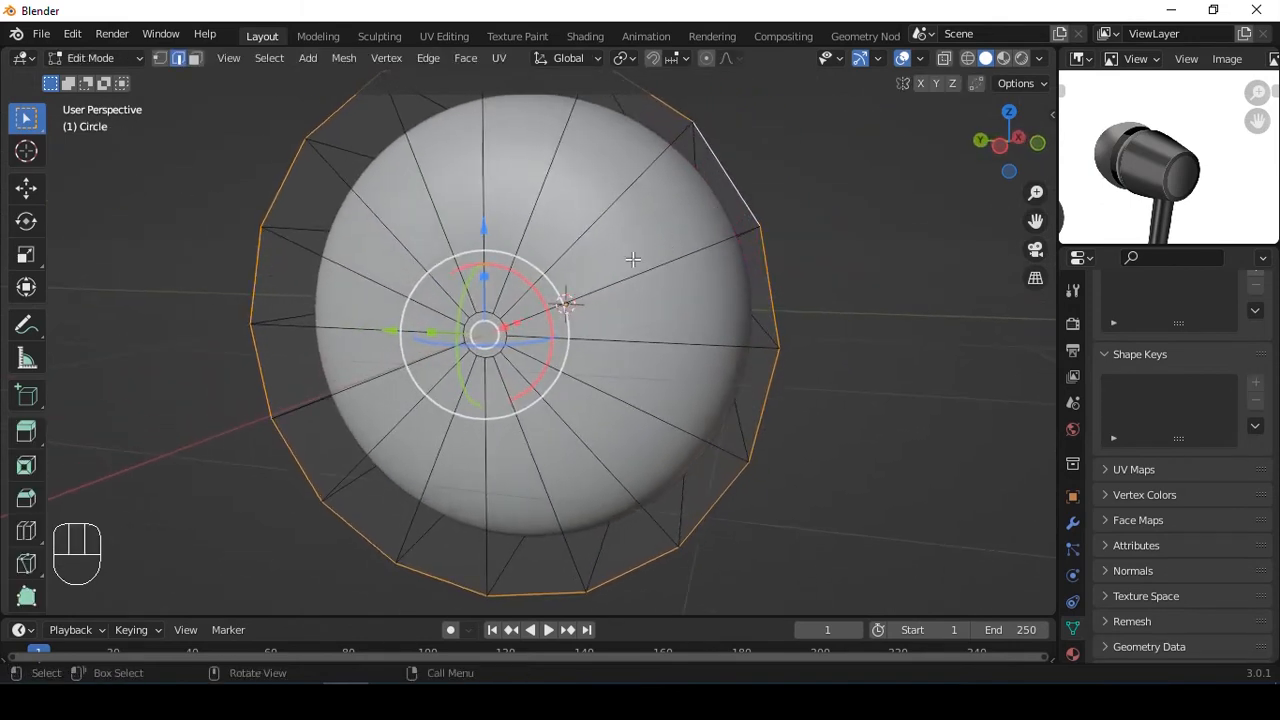
{"action": "key", "text": "3"}
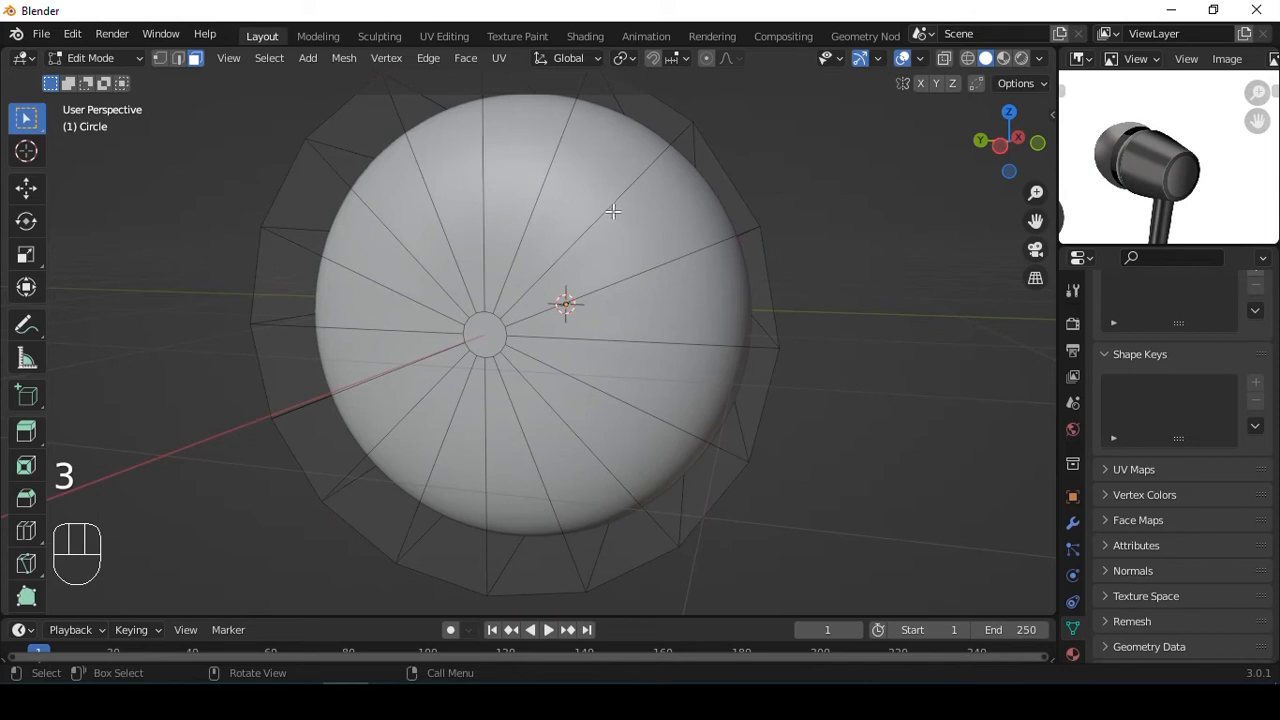
{"action": "key", "text": "a"}
{"action": "key", "text": "x"}
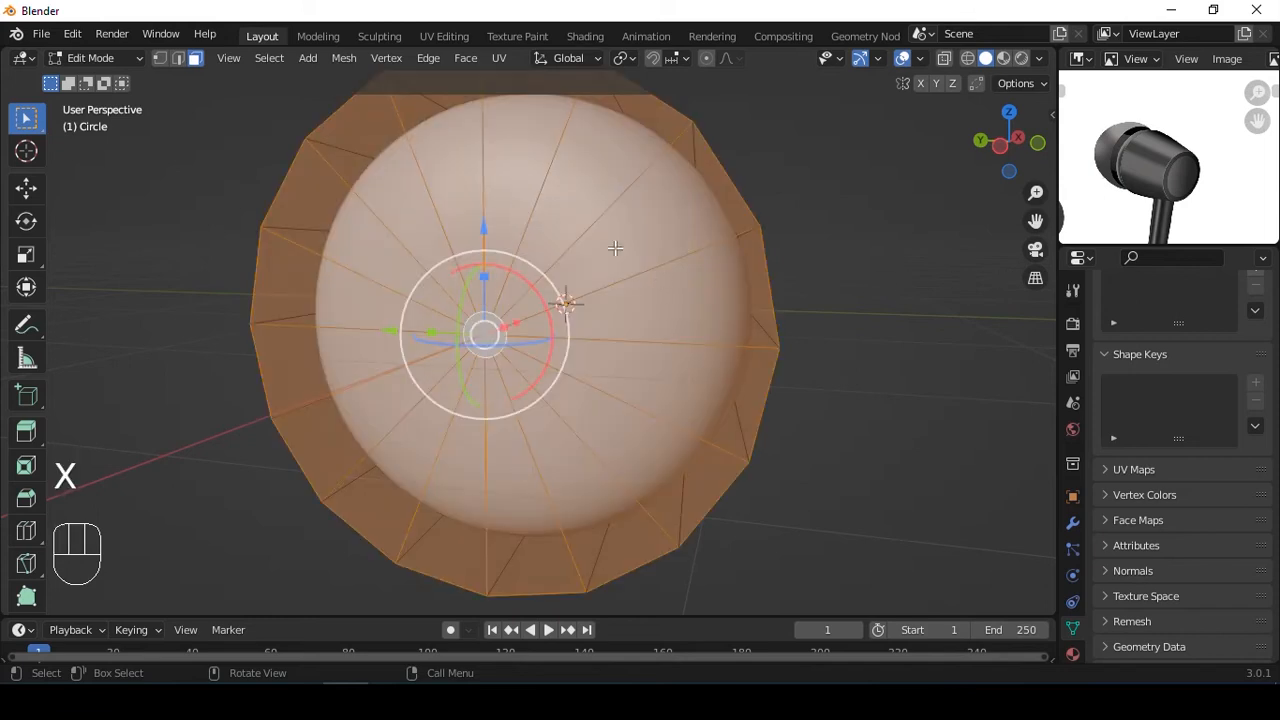
{"action": "key", "text": "x"}
{"action": "left_click", "coordinate": [534, 293]}
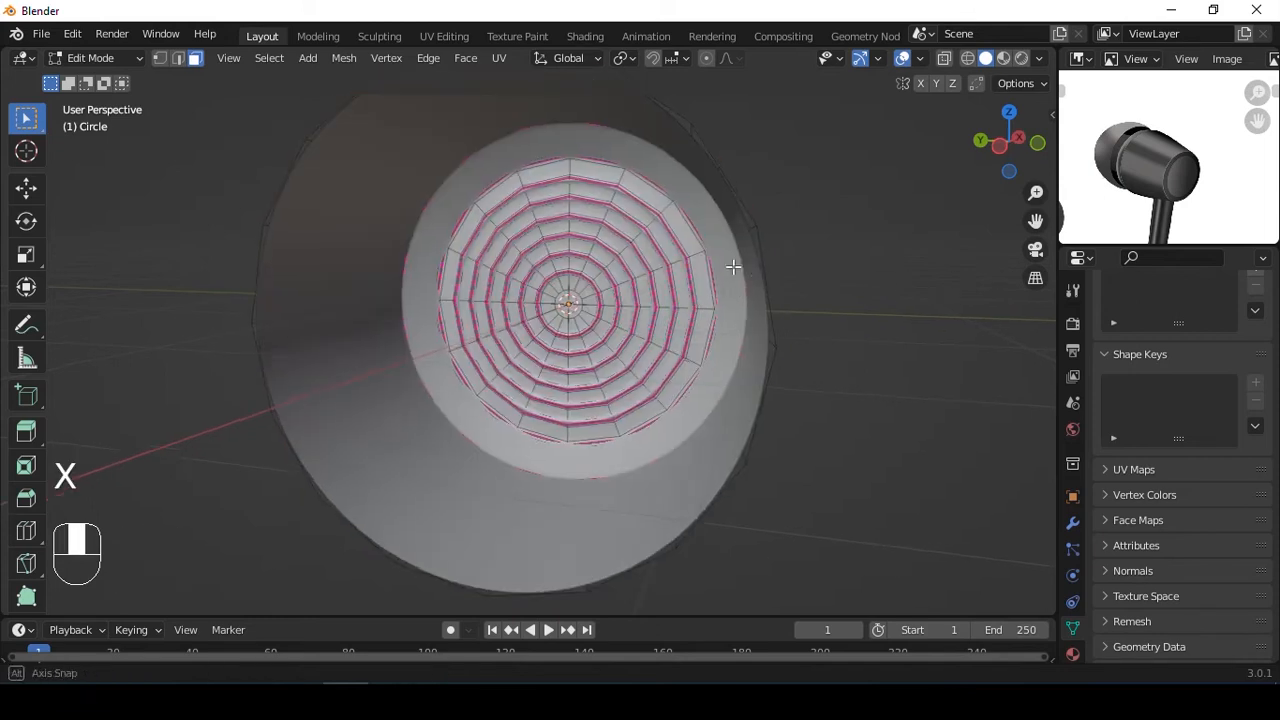
Extrude the housing's open back edge loop inward twice, scaling first to 0.879 and the second time to about 0.55.
{"action": "middle_click_drag", "start_coordinate": [733, 267], "coordinate": [782, 260], "text": "alt"}
{"action": "left_click", "coordinate": [519, 263], "text": "alt"}
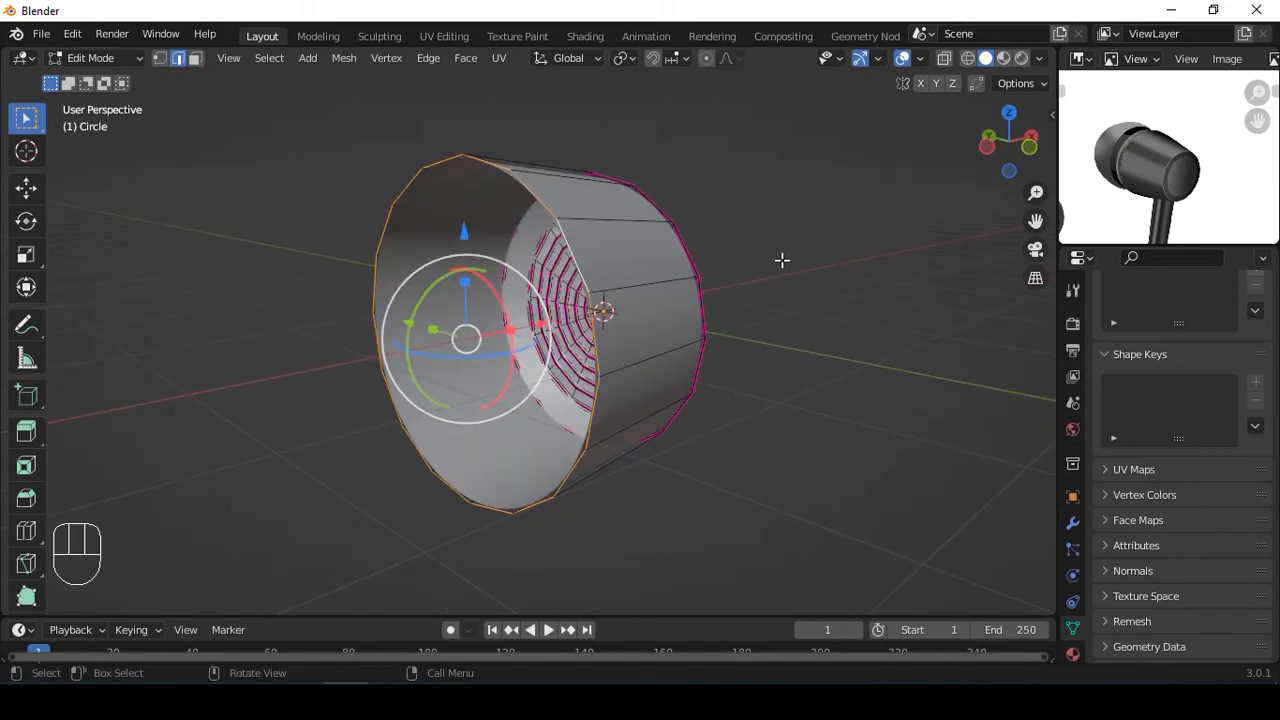
{"action": "key", "text": "e"}
{"action": "key", "text": "s"}
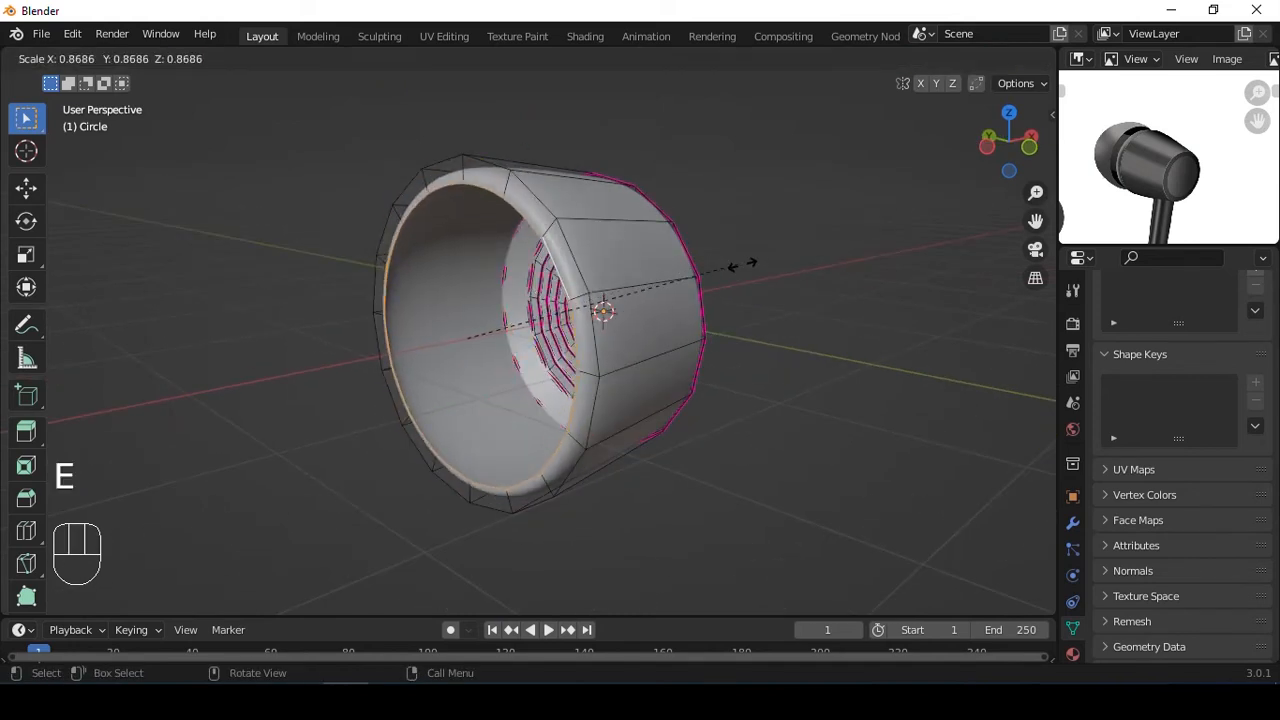
{"action": "left_click", "coordinate": [741, 265]}
{"action": "key", "text": "e"}
{"action": "key", "text": "s"}
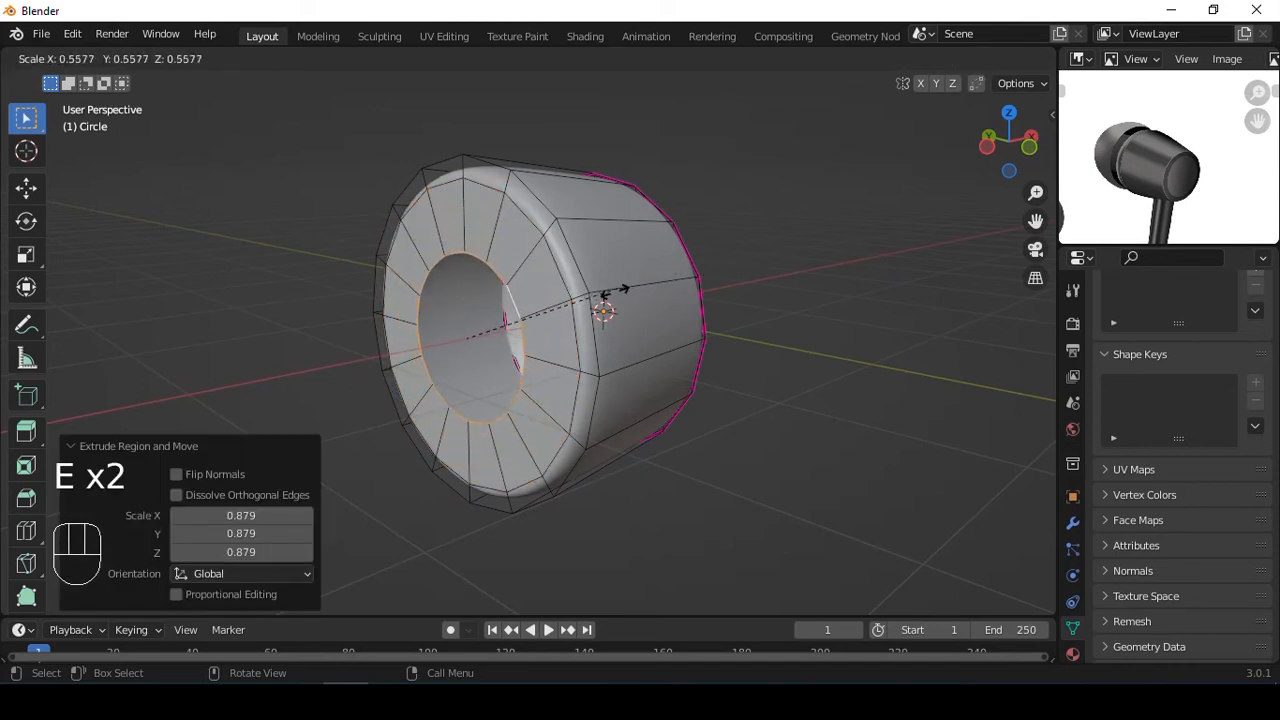
{"action": "left_click", "coordinate": [598, 297]}
Extrude the outer edge loop of the back face about 0.588 m outward along negative X to form a sleeve.
{"action": "middle_click_drag", "start_coordinate": [598, 297], "coordinate": [616, 240]}
{"action": "left_click", "coordinate": [565, 255]}
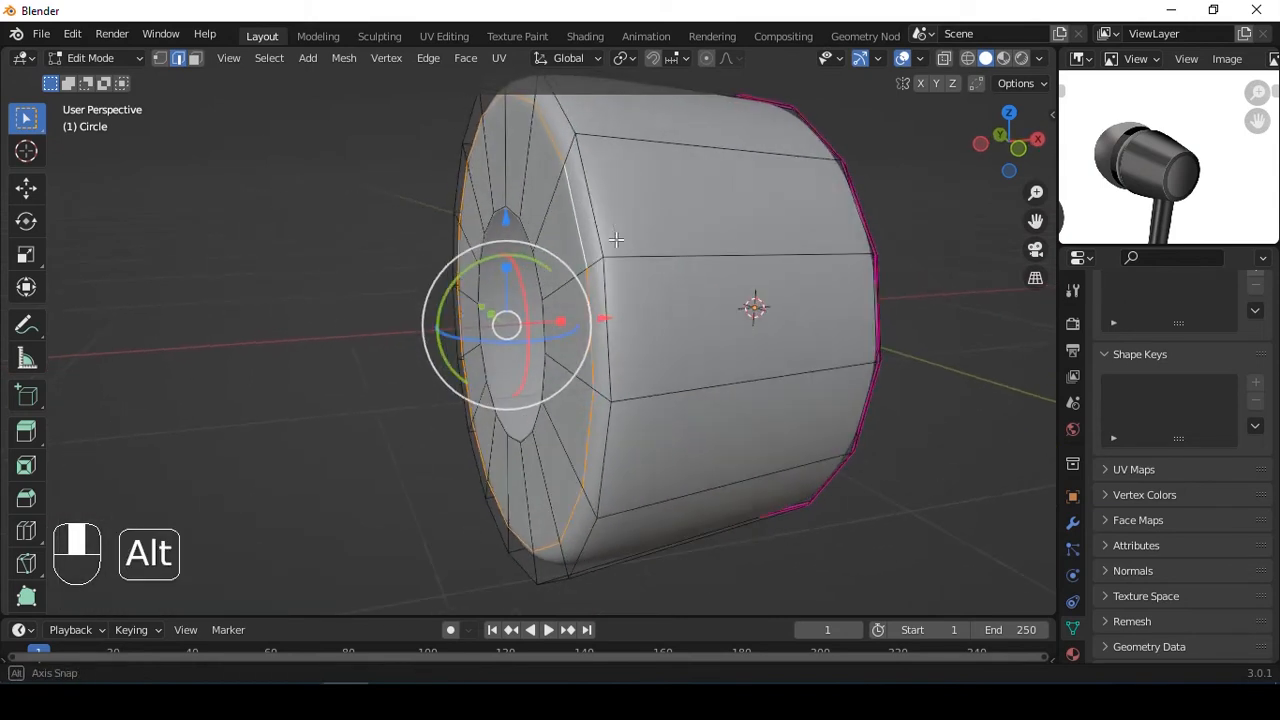
{"action": "key", "text": "e"}
{"action": "key", "text": "x"}
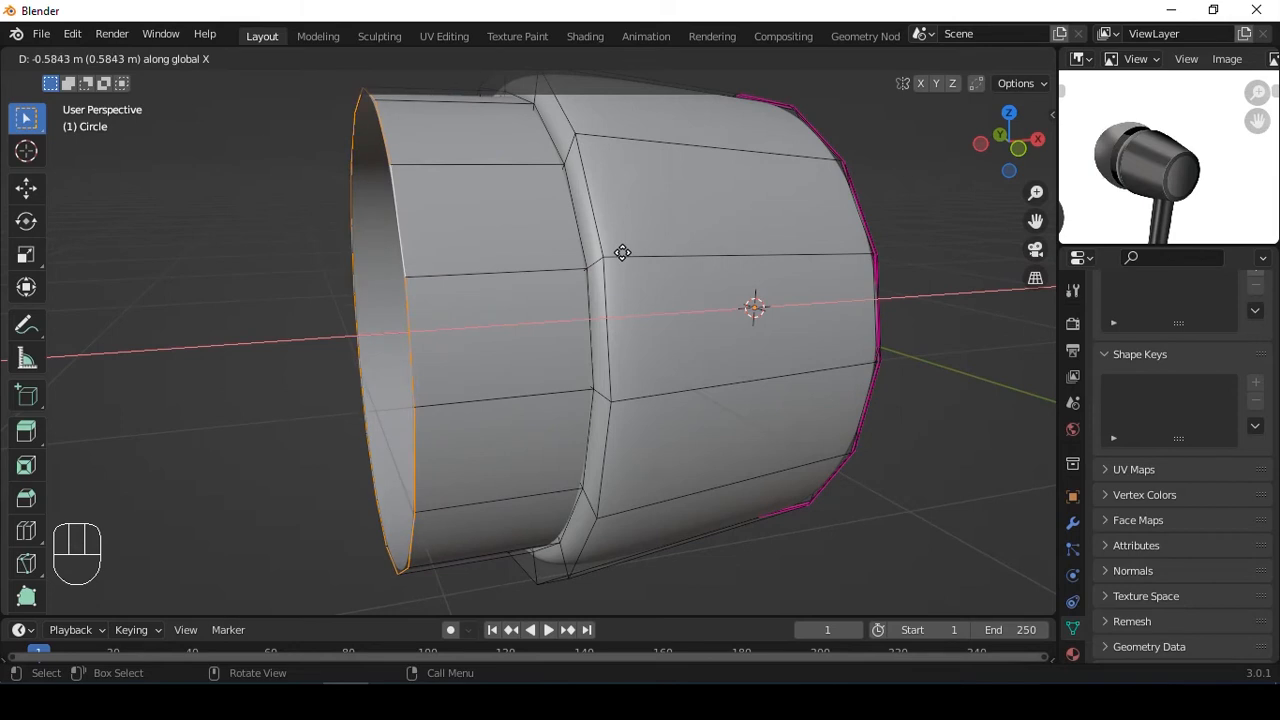
{"action": "left_click", "coordinate": [622, 253]}
Extrude the sleeve's open end inward at scale 0.754, and extend that loop about 0.447 m along negative X as a neck.
{"action": "middle_click_drag", "start_coordinate": [371, 334], "coordinate": [450, 328], "text": "alt"}
{"action": "key", "text": "e"}
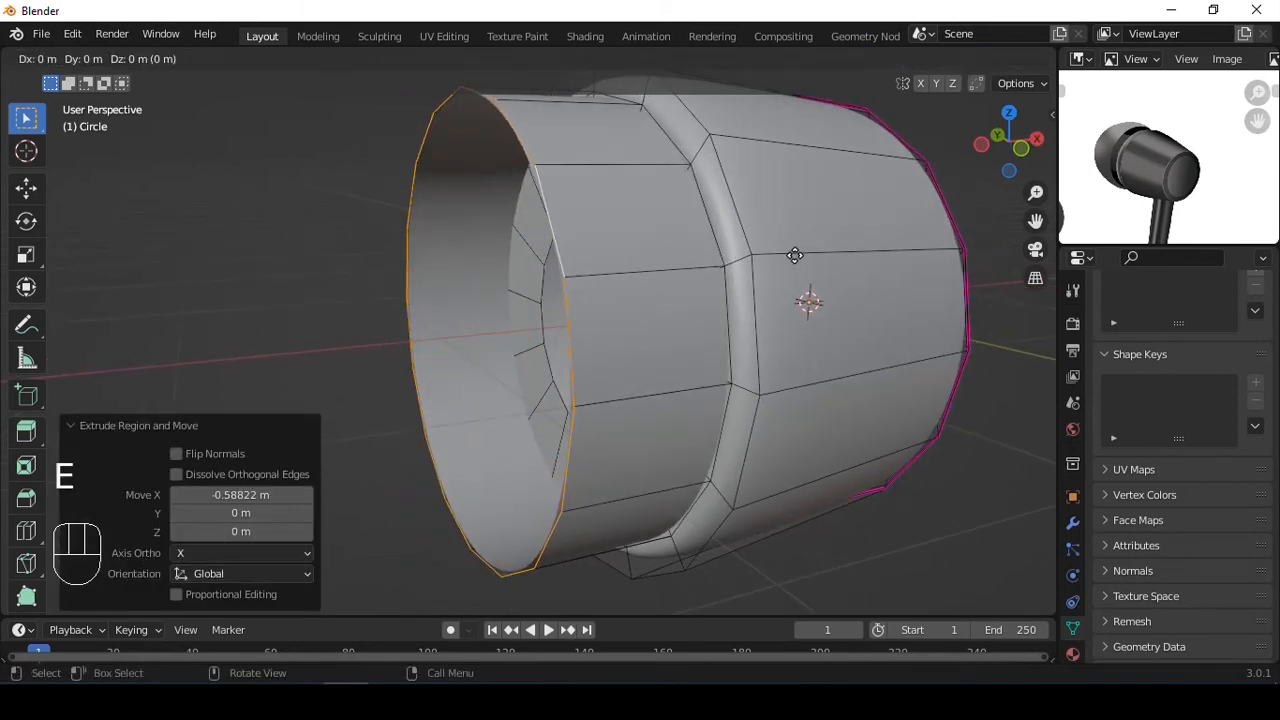
{"action": "key", "text": "s"}
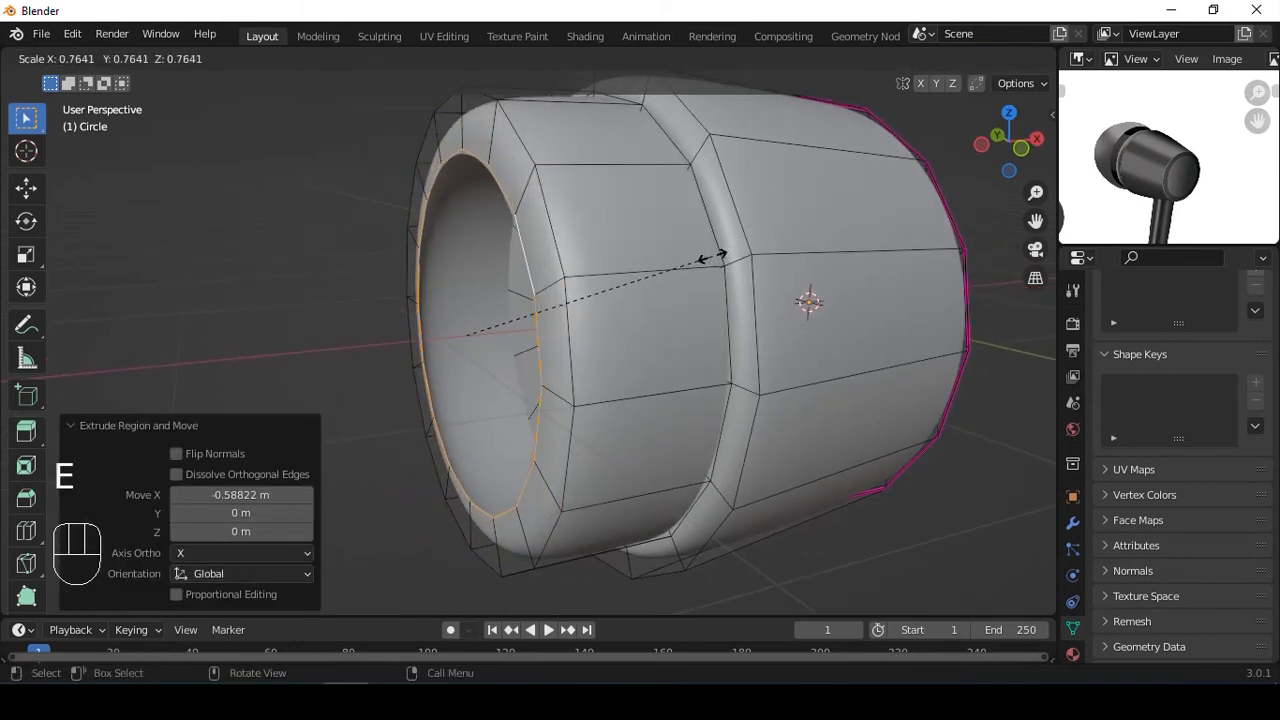
{"action": "left_click", "coordinate": [708, 258]}
{"action": "key", "text": "g"}
{"action": "key", "text": "z"}
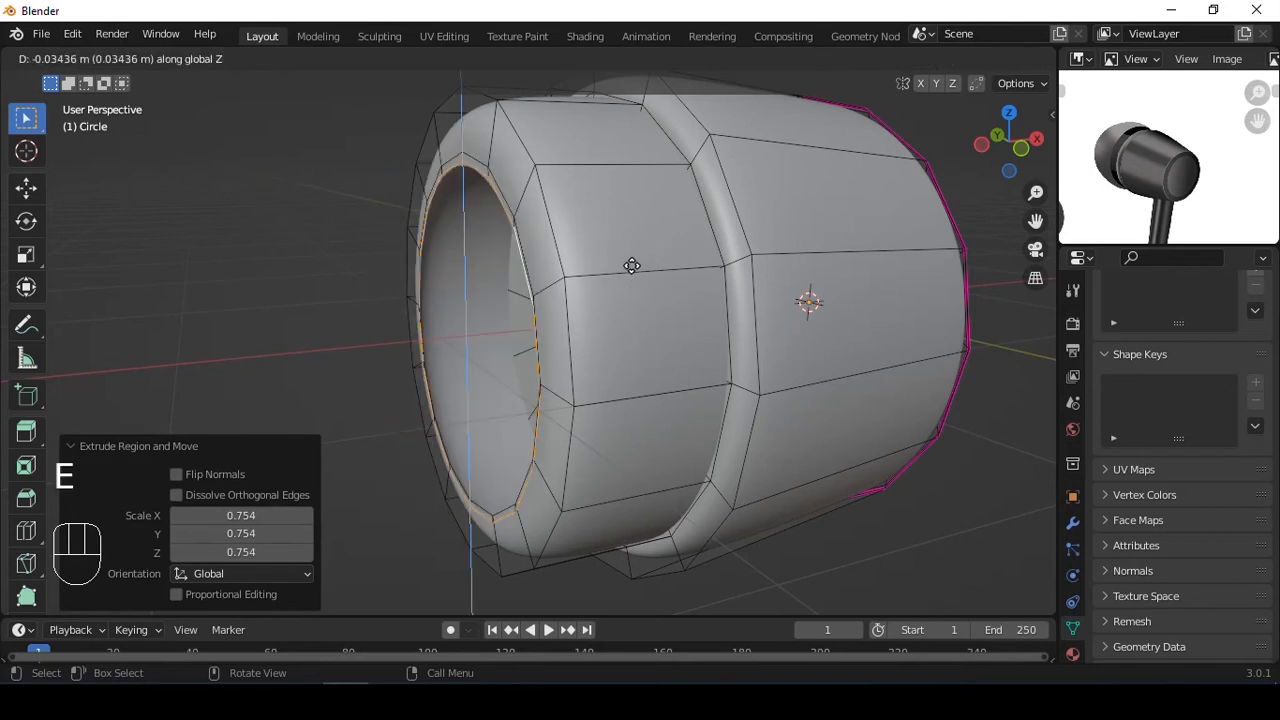
{"action": "key", "text": "x"}
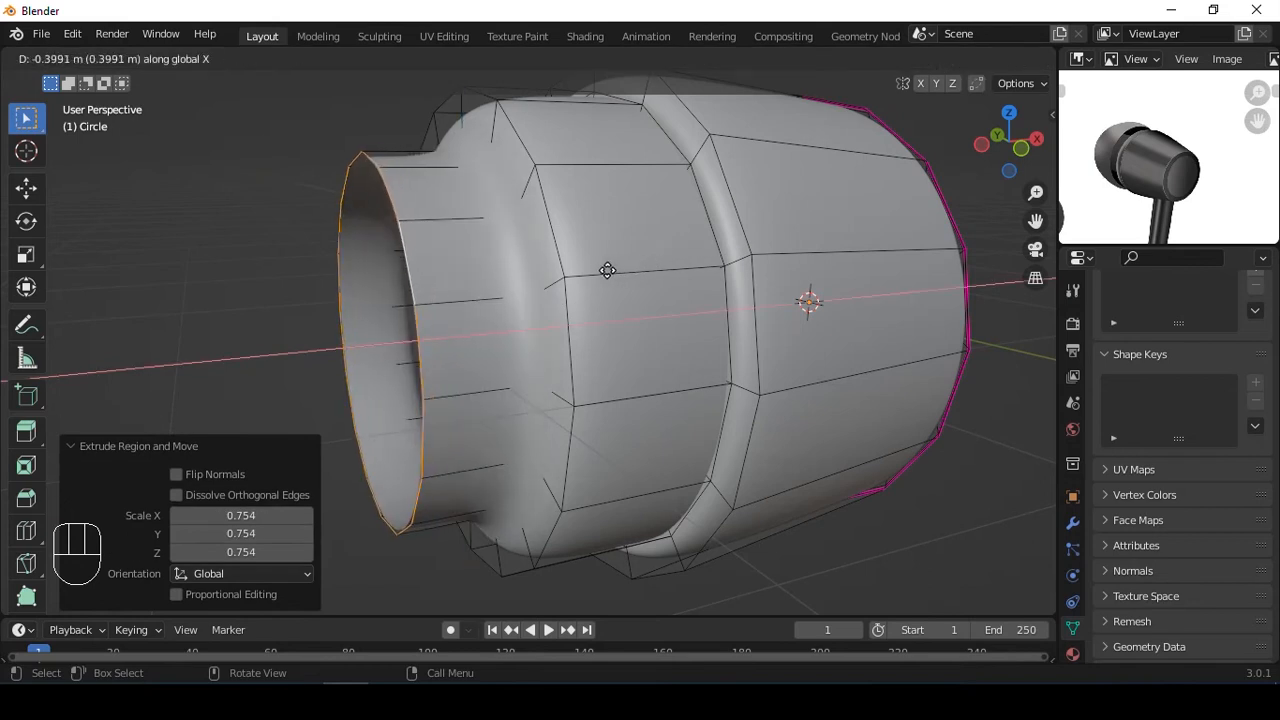
{"action": "left_click", "coordinate": [598, 270]}
Bevel the inner corner edge loop where the neck meets the sleeve with two segments, and check it in object mode.
{"action": "scroll", "coordinate": [535, 270], "scroll_direction": "up", "scroll_amount": 2}
{"action": "key", "text": "alt+z"}
{"action": "key", "text": "alt+z"}
{"action": "key", "text": "alt+z"}
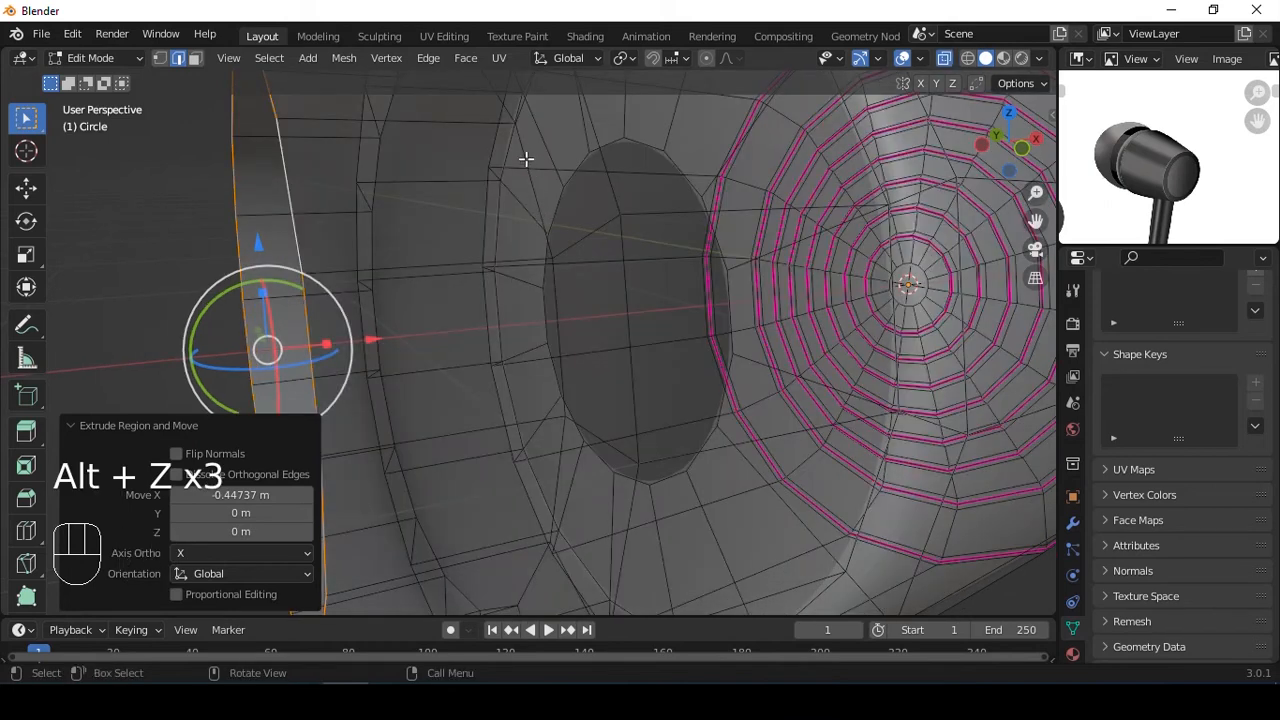
{"action": "double_click", "coordinate": [526, 156]}
{"action": "key", "text": "alt+z"}
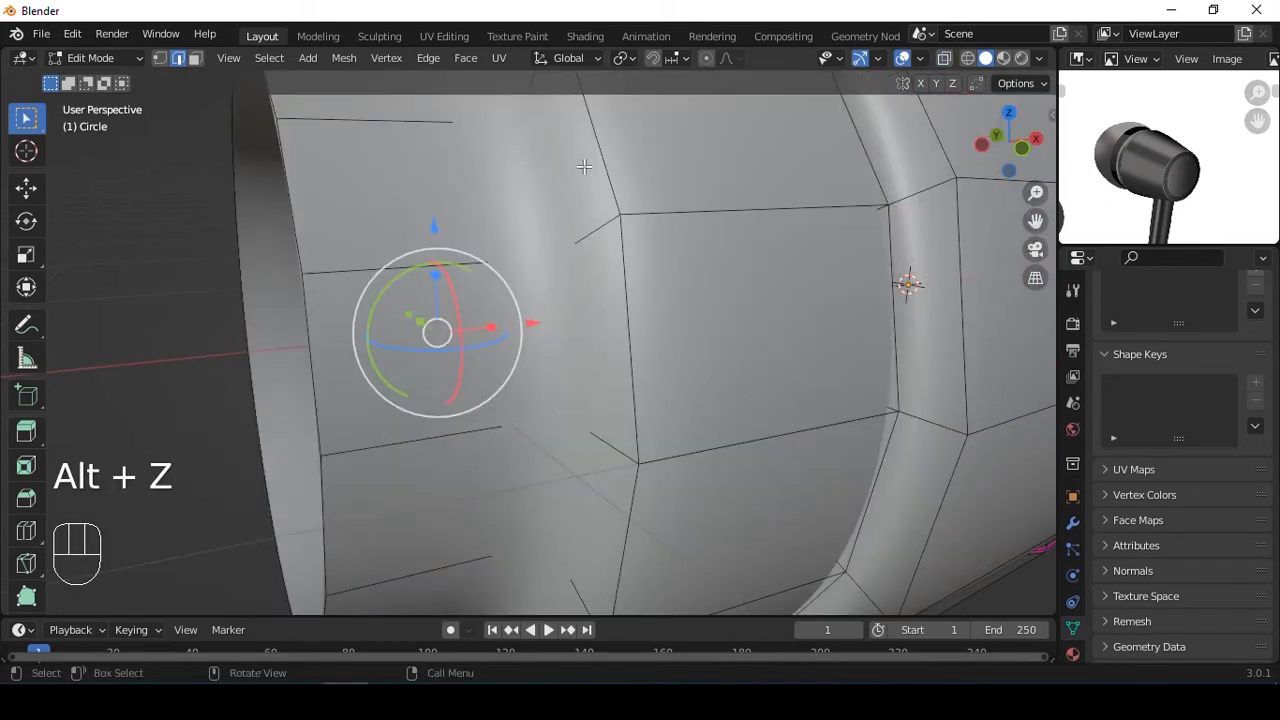
{"action": "key", "text": "ctrl+b"}
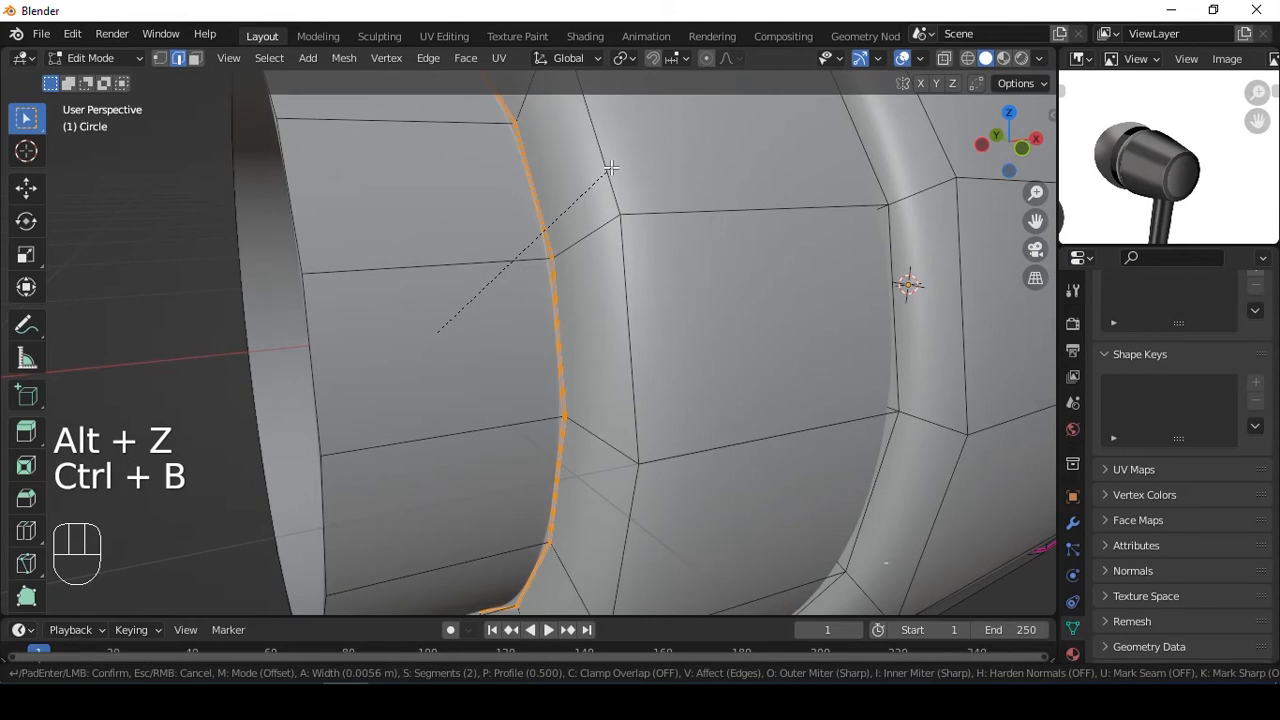
{"action": "left_click", "coordinate": [611, 167]}
{"action": "key", "text": "Tab"}
{"action": "middle_click_drag", "start_coordinate": [614, 177], "coordinate": [647, 235]}
Bevel the housing's outer back rim loop by 0.0249 m with two segments.
{"action": "key", "text": "Tab"}
{"action": "left_click", "coordinate": [668, 229], "text": "alt"}
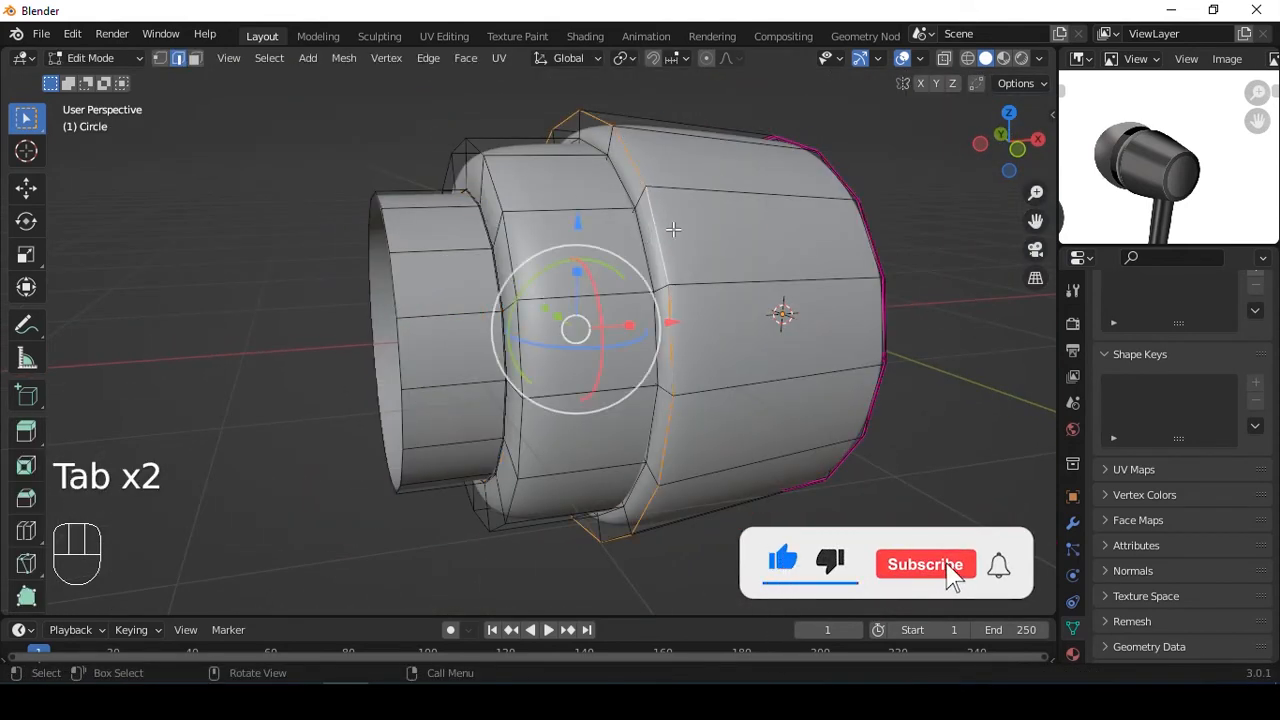
{"action": "key", "text": "ctrl+b"}
{"action": "left_click", "coordinate": [620, 225]}
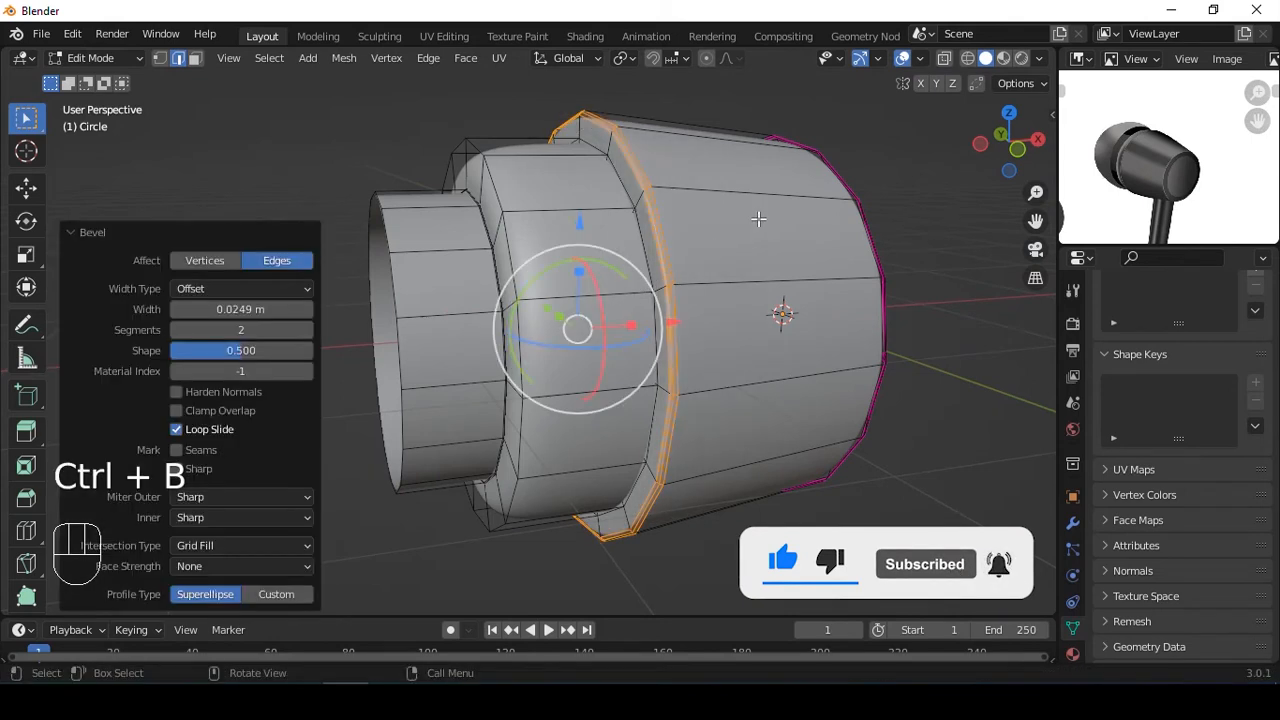
{"action": "key", "text": "Tab"}
{"action": "key", "text": "Tab"}
Bevel the outer edge loop at the neck-side end of the middle sleeve with two segments and check the smoothed result.
{"action": "left_click", "coordinate": [508, 253], "text": "alt"}
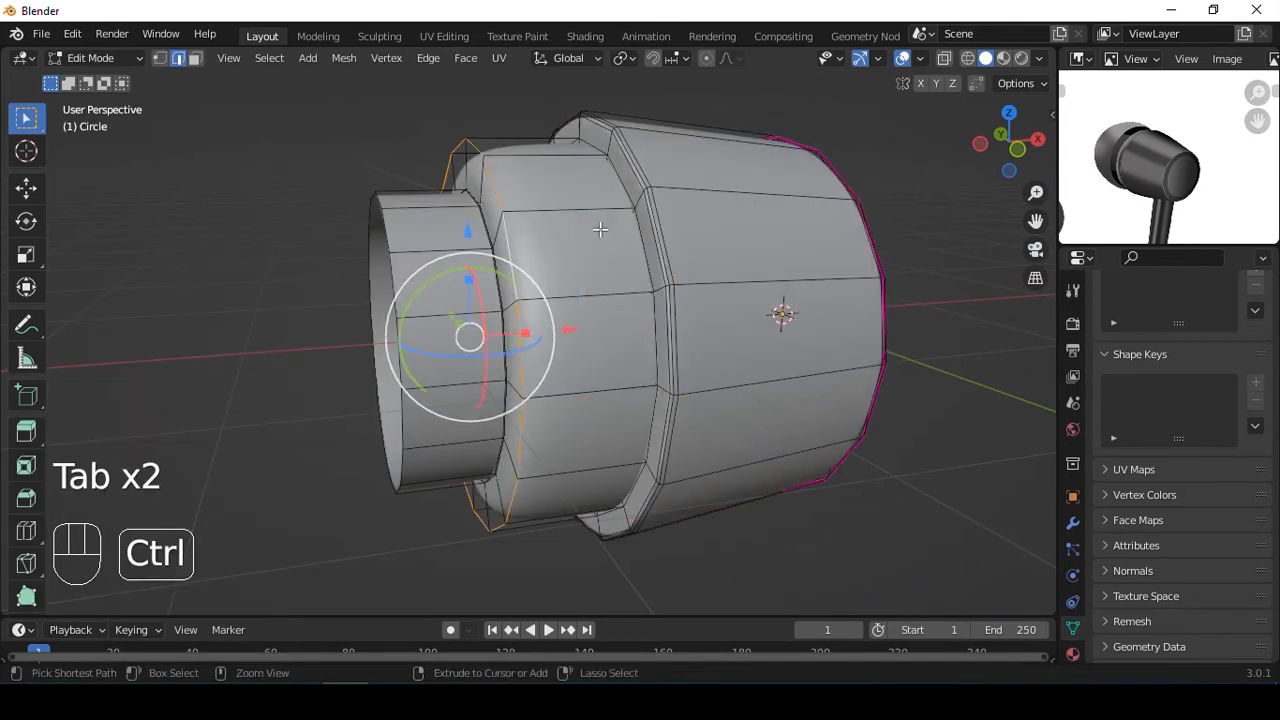
{"action": "key", "text": "ctrl+b"}
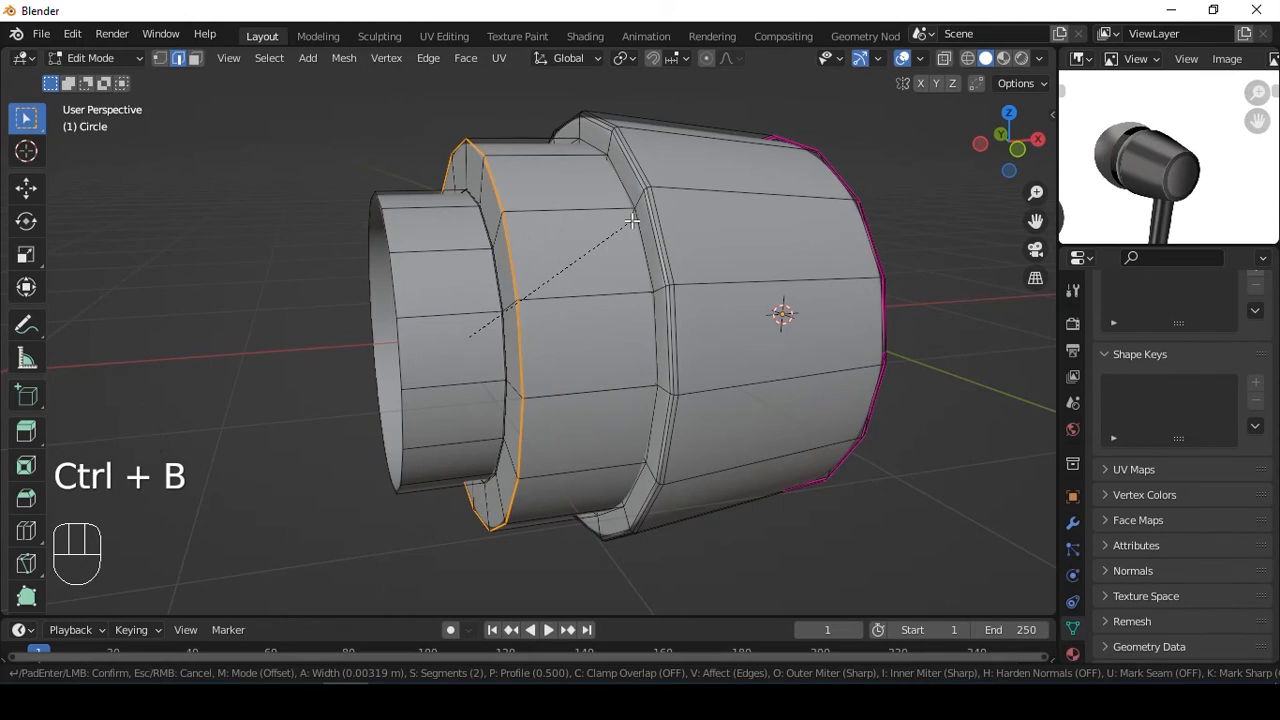
{"action": "left_click", "coordinate": [633, 220]}
{"action": "key", "text": "Tab"}
{"action": "middle_click_drag", "start_coordinate": [633, 220], "coordinate": [639, 270], "text": "alt"}
{"action": "scroll", "coordinate": [591, 301], "scroll_direction": "up", "scroll_amount": 3}
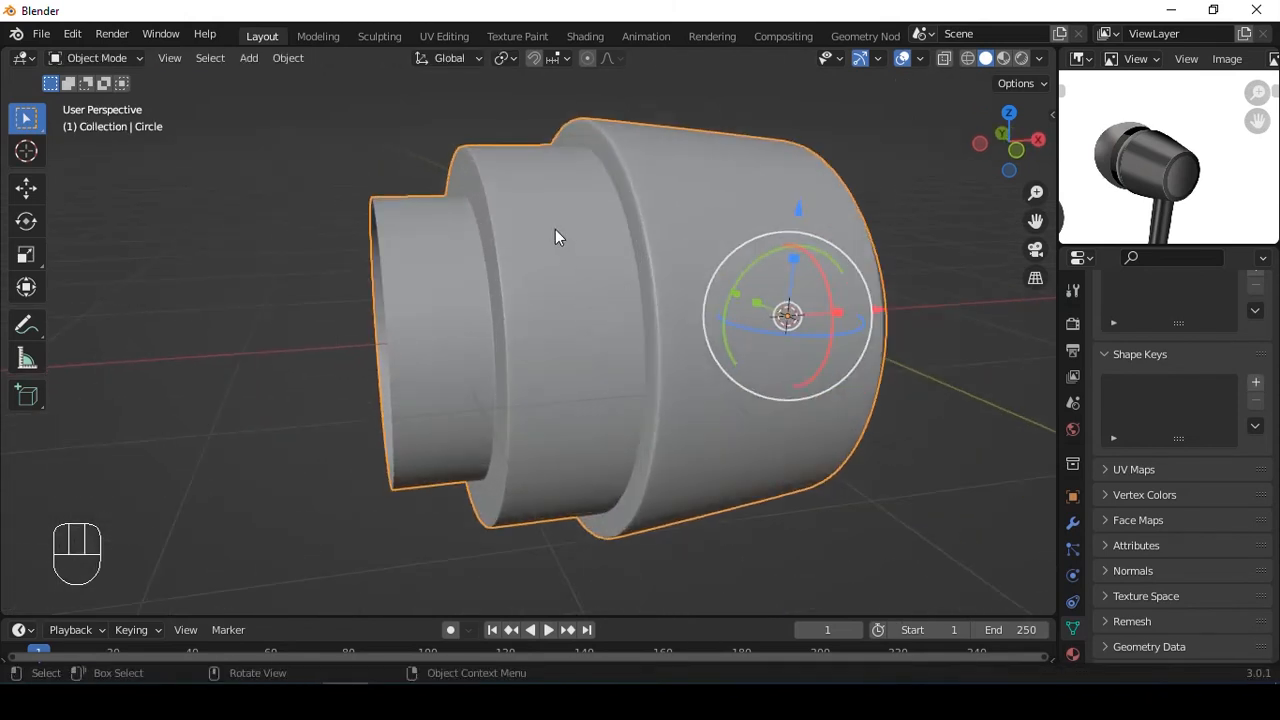
Add four evenly spaced loop cuts around the middle sleeve.
{"action": "key", "text": "Tab"}
{"action": "key", "text": "ctrl+r"}
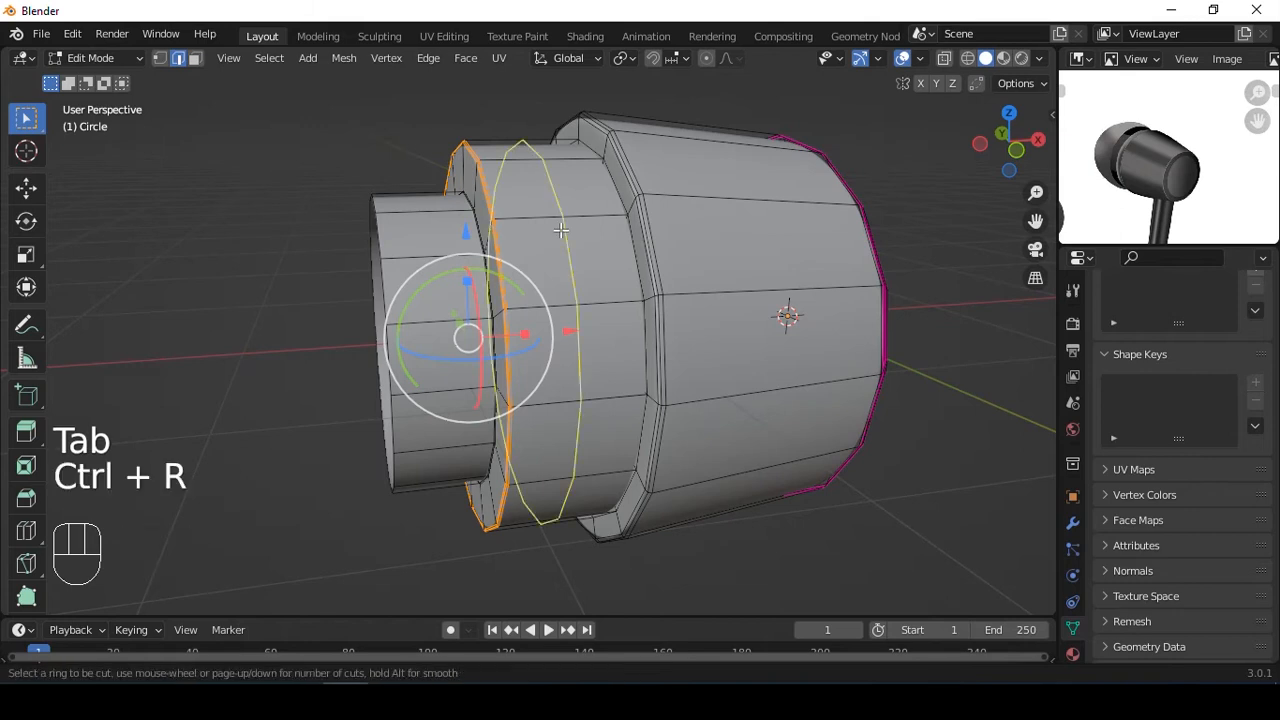
{"action": "left_click", "coordinate": [557, 229]}
{"action": "right_click", "coordinate": [557, 229]}
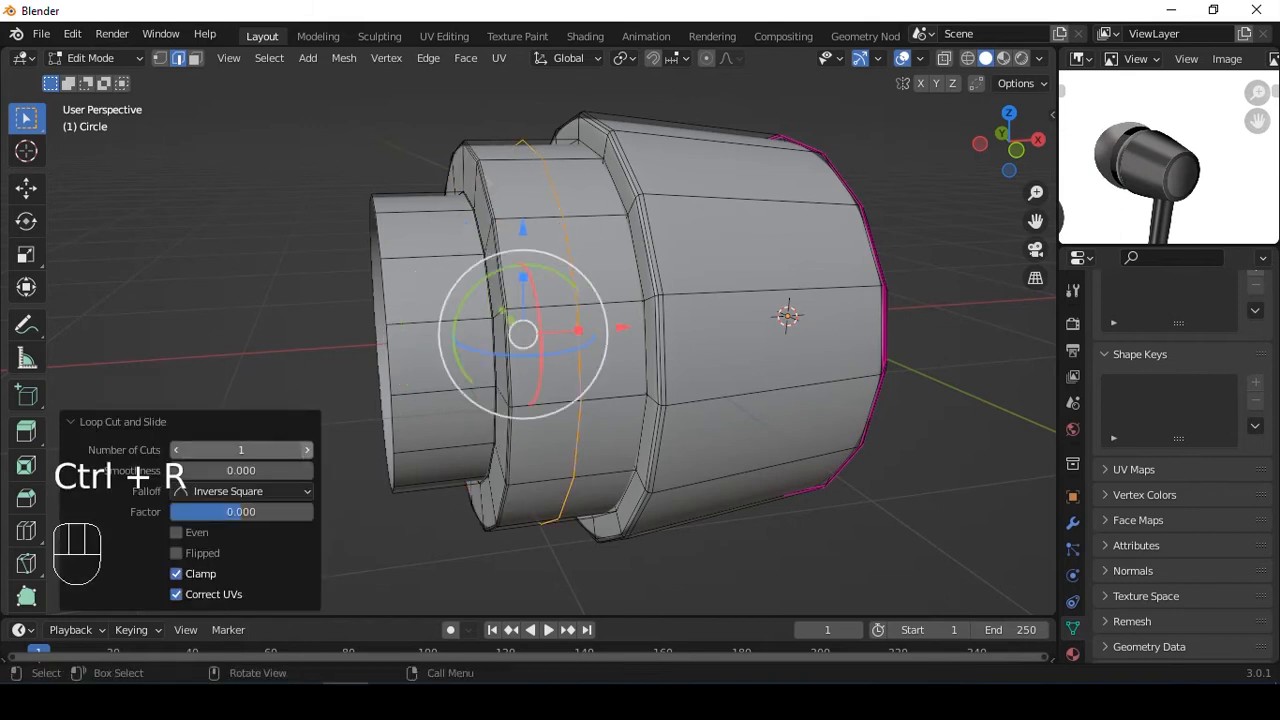
{"action": "left_click", "coordinate": [307, 451]}
{"action": "left_click", "coordinate": [307, 451]}
{"action": "left_click", "coordinate": [307, 451]}
{"action": "left_click_drag", "start_coordinate": [524, 338], "coordinate": [514, 338], "text": "alt"}
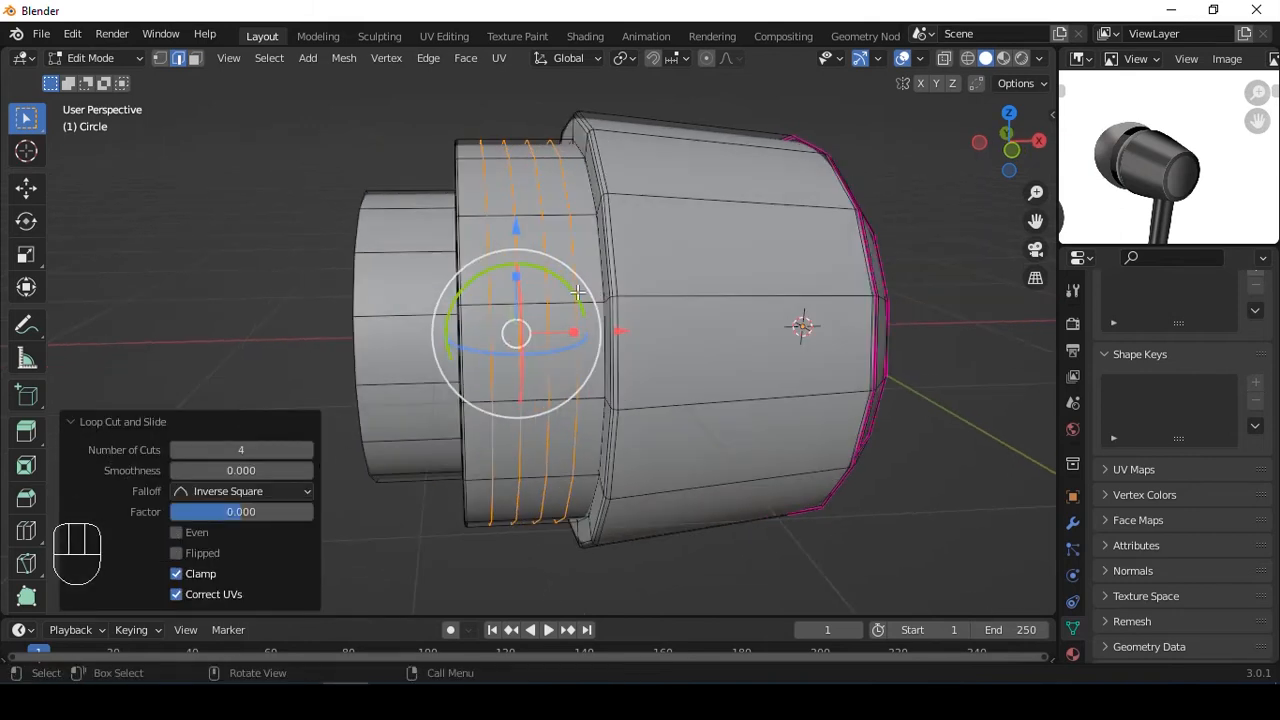
Bevel the sleeve's four new edge loops by 0.0222 m with two segments.
{"action": "scroll", "coordinate": [524, 338], "scroll_direction": "up", "scroll_amount": 1}
{"action": "key", "text": "ctrl+b"}
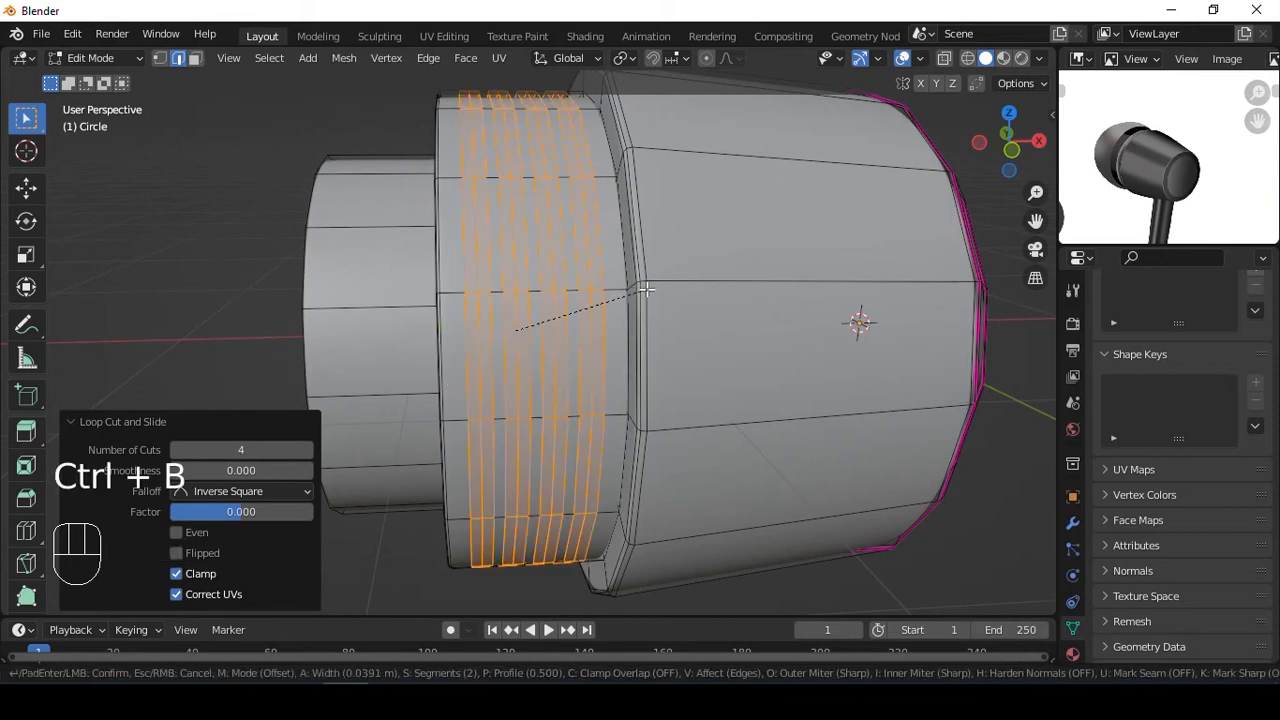
{"action": "left_click", "coordinate": [642, 290]}
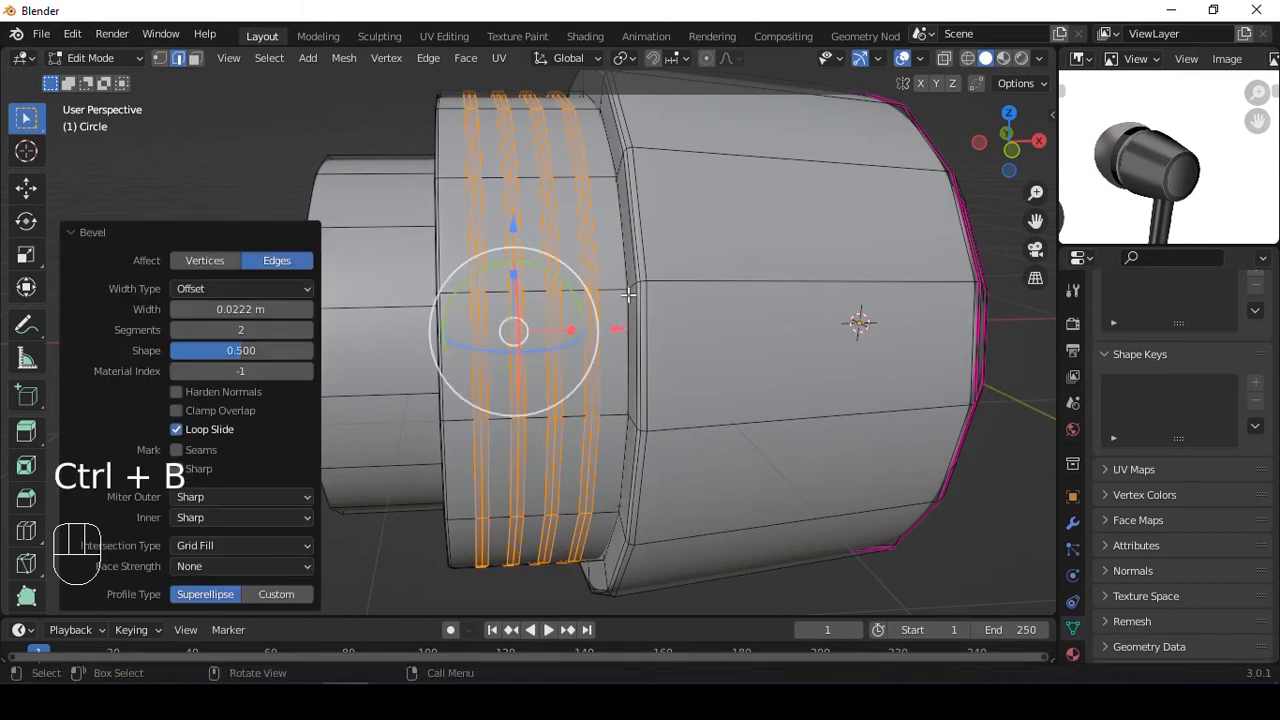
Reduce the selection to the middle loops of the sleeve's bevelled bands and shrink them inward by about 0.041 m.
{"action": "key", "text": "ctrl+KP_Subtract"}
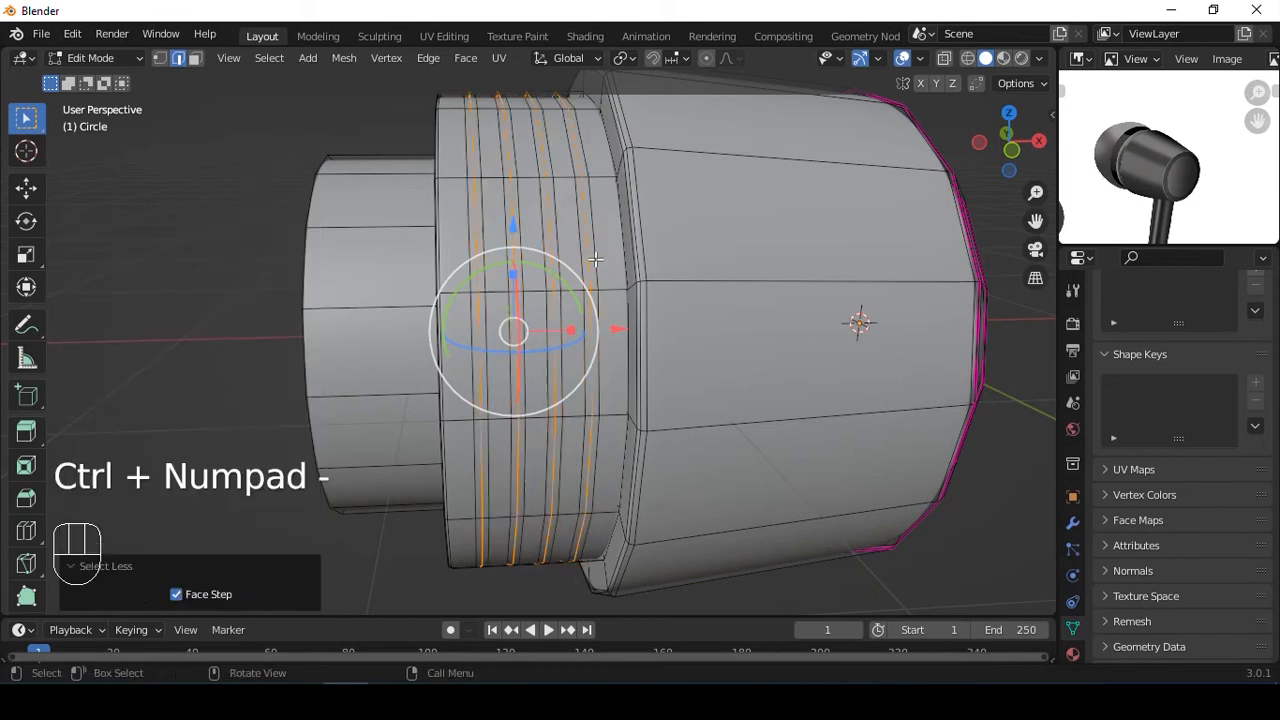
{"action": "left_click_drag", "start_coordinate": [600, 262], "coordinate": [684, 283], "text": "alt"}
{"action": "key", "text": "alt+s"}
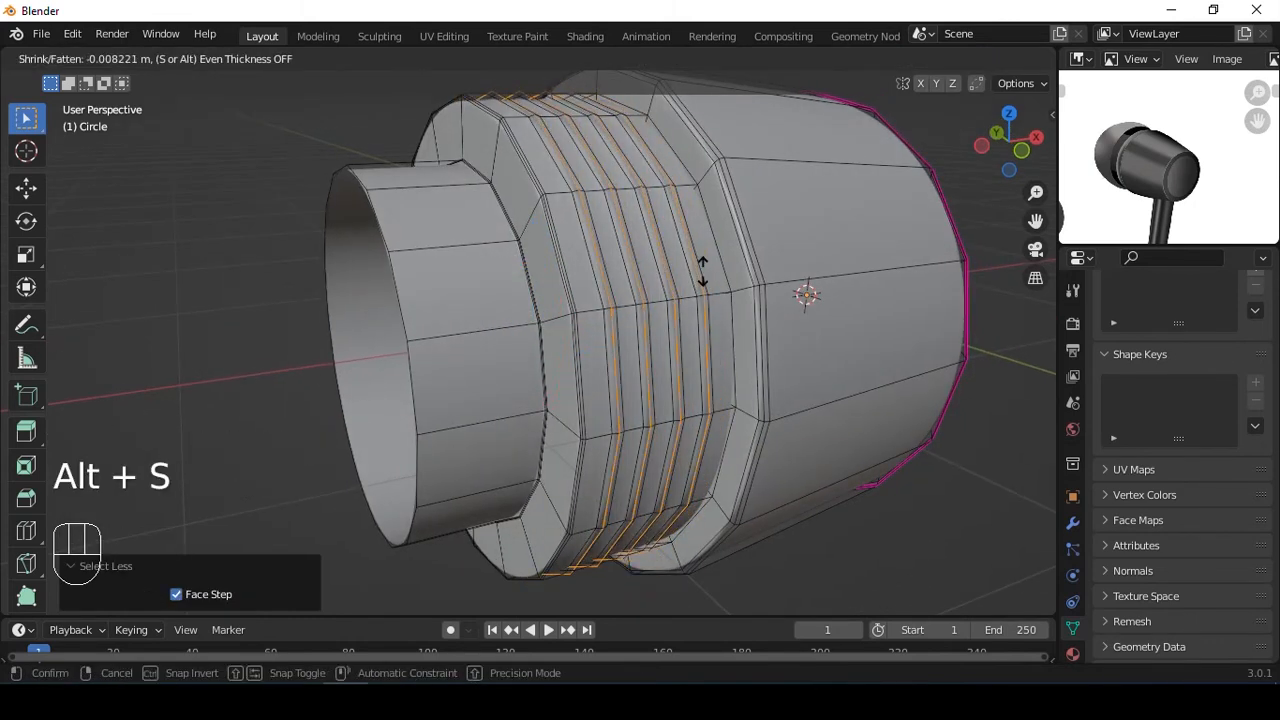
{"action": "left_click", "coordinate": [707, 263]}
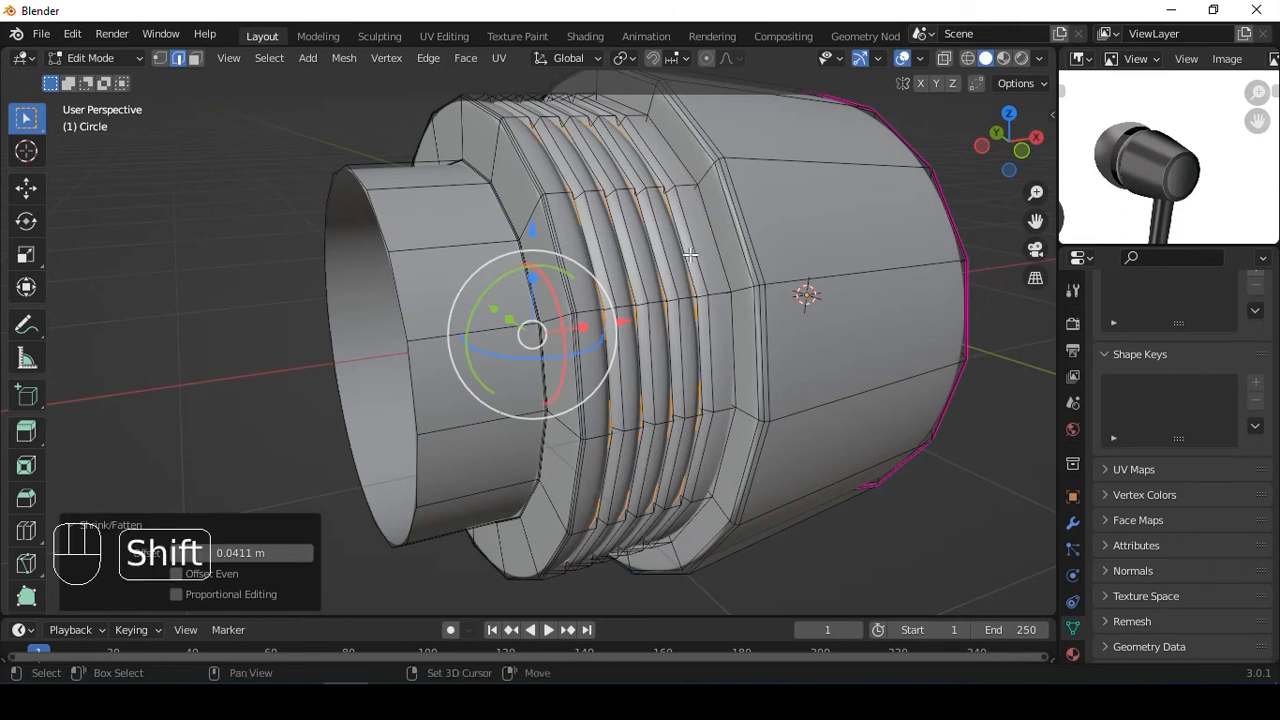
Crease the sleeve's groove loops with a factor of 1.000 and check the ribbed sleeve in object mode.
{"action": "key", "text": "shift+e"}
{"action": "left_click", "coordinate": [938, 181]}
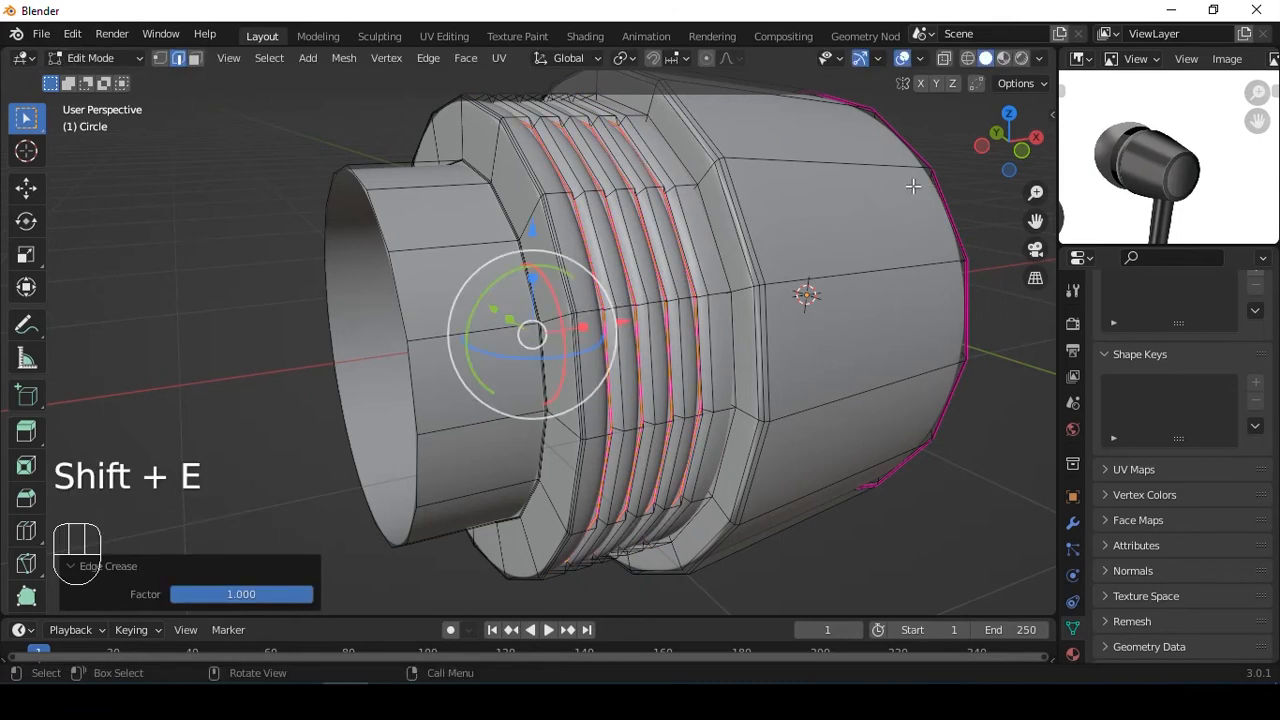
{"action": "key", "text": "Tab"}
{"action": "middle_click_drag", "start_coordinate": [791, 255], "coordinate": [718, 267], "text": "alt"}
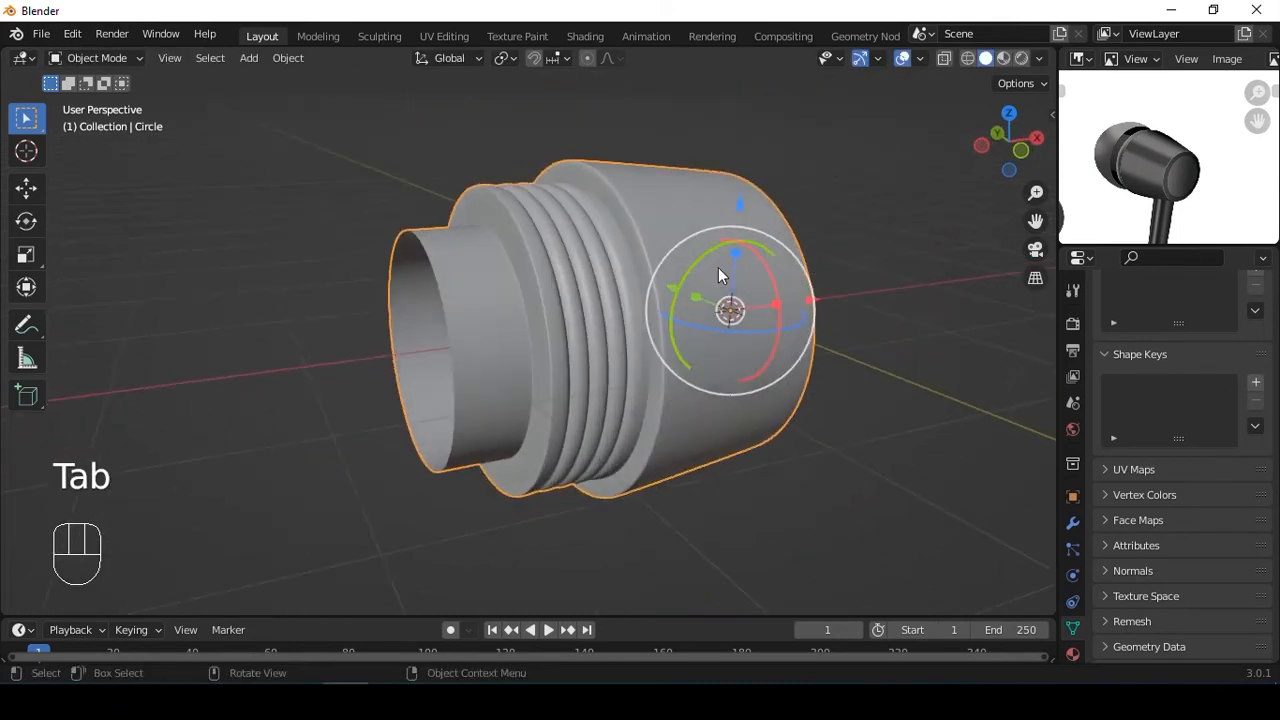
Zoom the reference image in on the ear tip, add a mesh cylinder in front view and rotate it 90° about Y.
{"action": "scroll", "coordinate": [1162, 146], "scroll_direction": "up", "scroll_amount": 4}
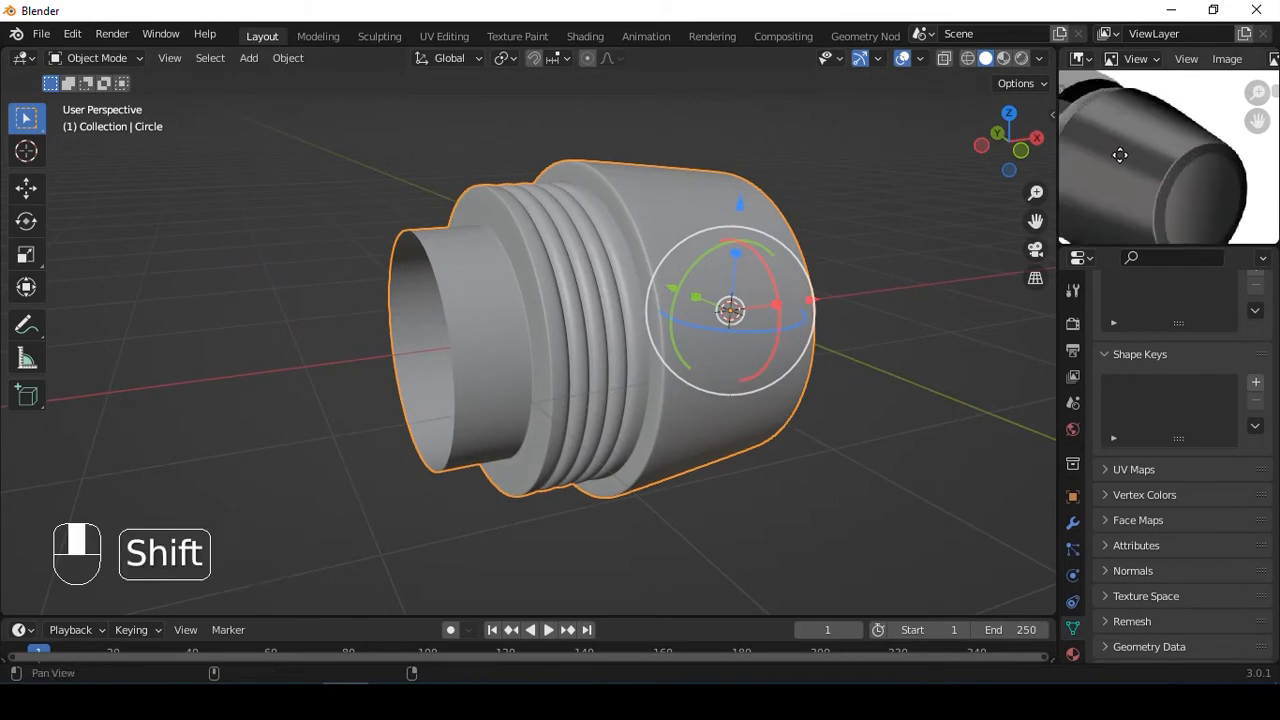
{"action": "middle_click_drag", "start_coordinate": [1120, 157], "coordinate": [1203, 145], "text": "shift"}
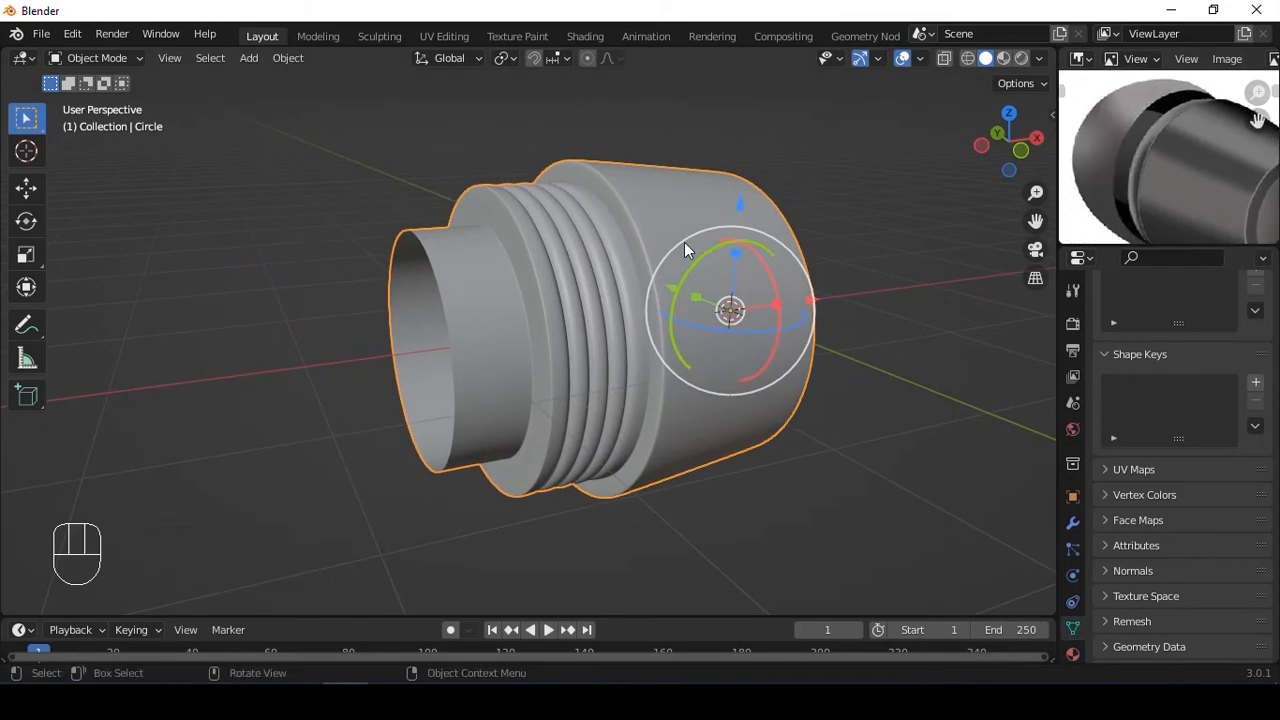
{"action": "key", "text": "grave"}
{"action": "left_click", "coordinate": [615, 144]}
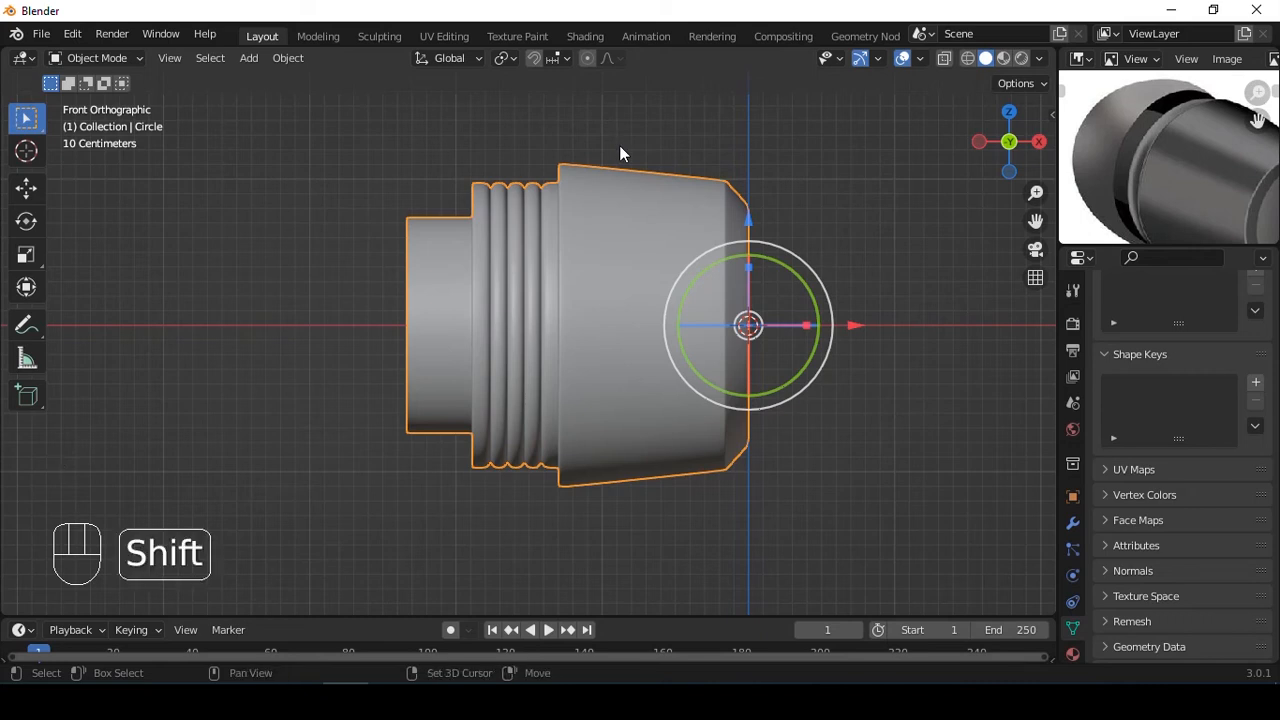
{"action": "key", "text": "shift+a"}
{"action": "mouse_move", "coordinate": [614, 148]}
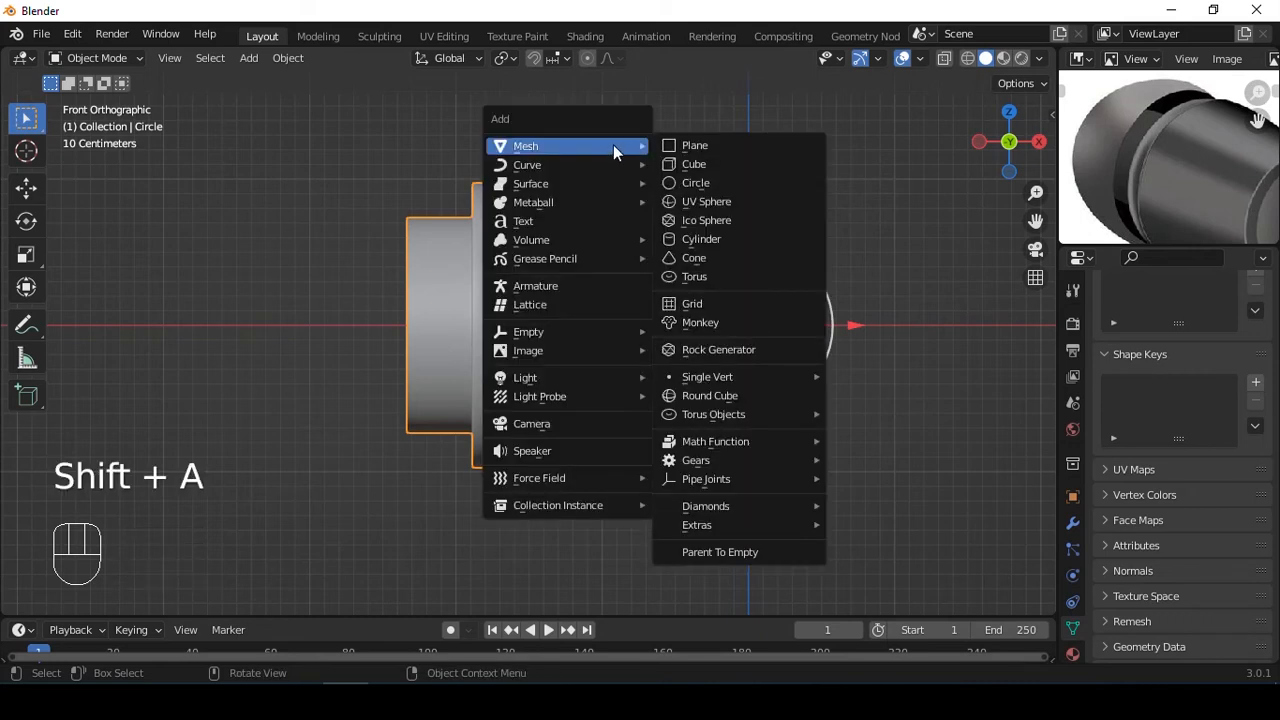
{"action": "left_click", "coordinate": [701, 239]}
{"action": "key", "text": "r"}
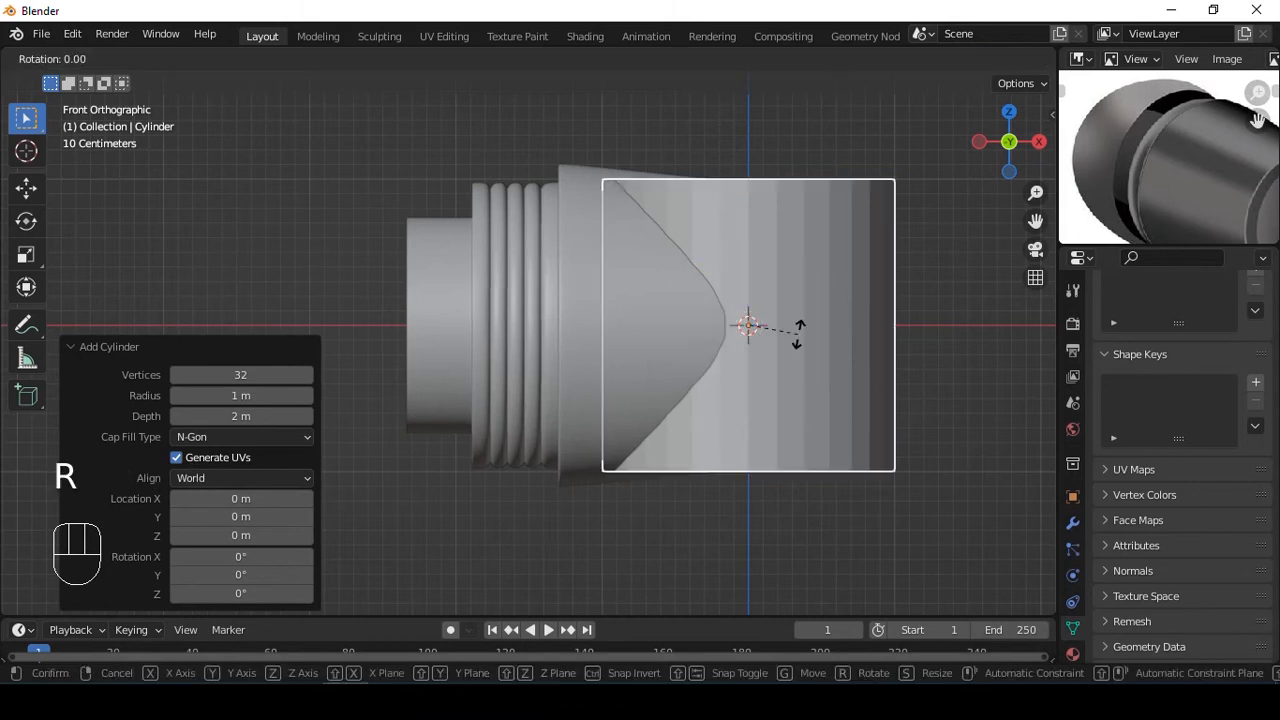
{"action": "key", "text": "y"}
{"action": "key", "text": "9"}
{"action": "key", "text": "0"}
{"action": "key", "text": "Return"}
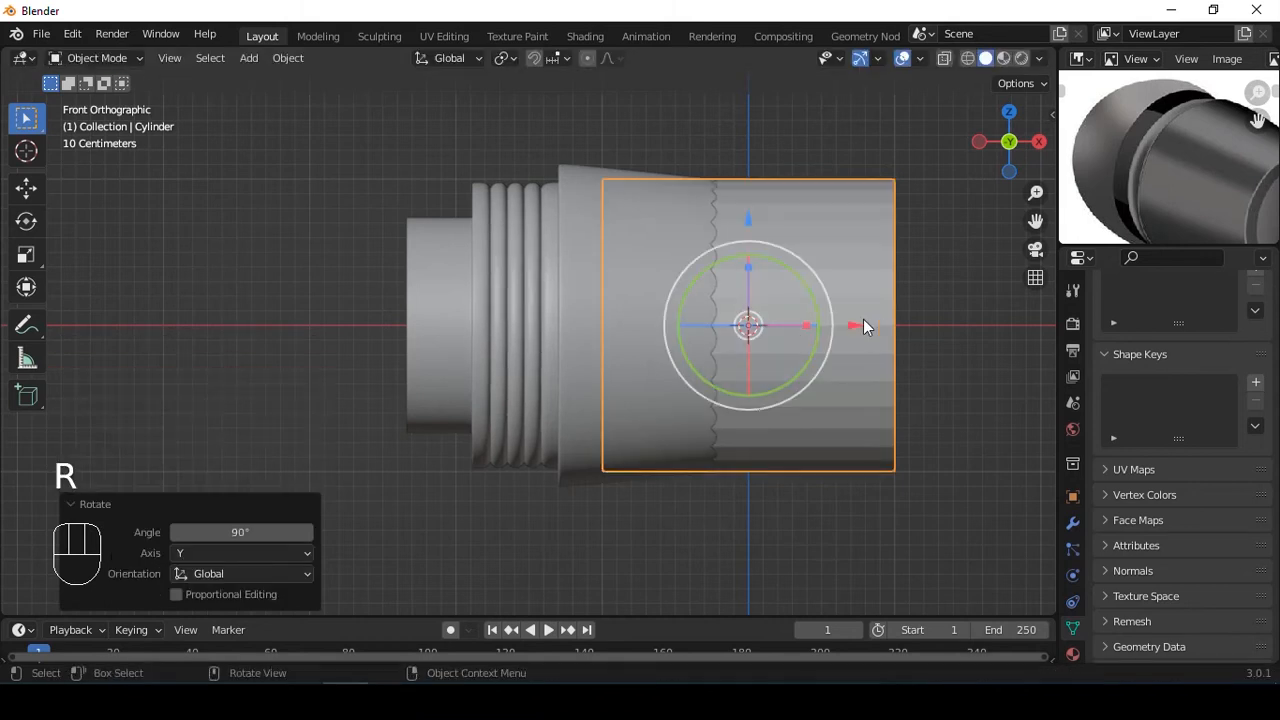
Move the cylinder along negative X until it sits beyond the housing's open neck.
{"action": "key", "text": "g"}
{"action": "key", "text": "x"}
{"action": "left_click", "coordinate": [397, 303]}
{"action": "middle_click_drag", "start_coordinate": [500, 300], "coordinate": [752, 296], "text": "shift"}
{"action": "middle_click_drag", "start_coordinate": [669, 346], "coordinate": [530, 213]}
Scale the cylinder to 0.272 along X, apply its rotation and scale, and open it for mesh editing.
{"action": "key", "text": "s"}
{"action": "key", "text": "x"}
{"action": "left_click", "coordinate": [563, 318]}
{"action": "key", "text": "ctrl+a"}
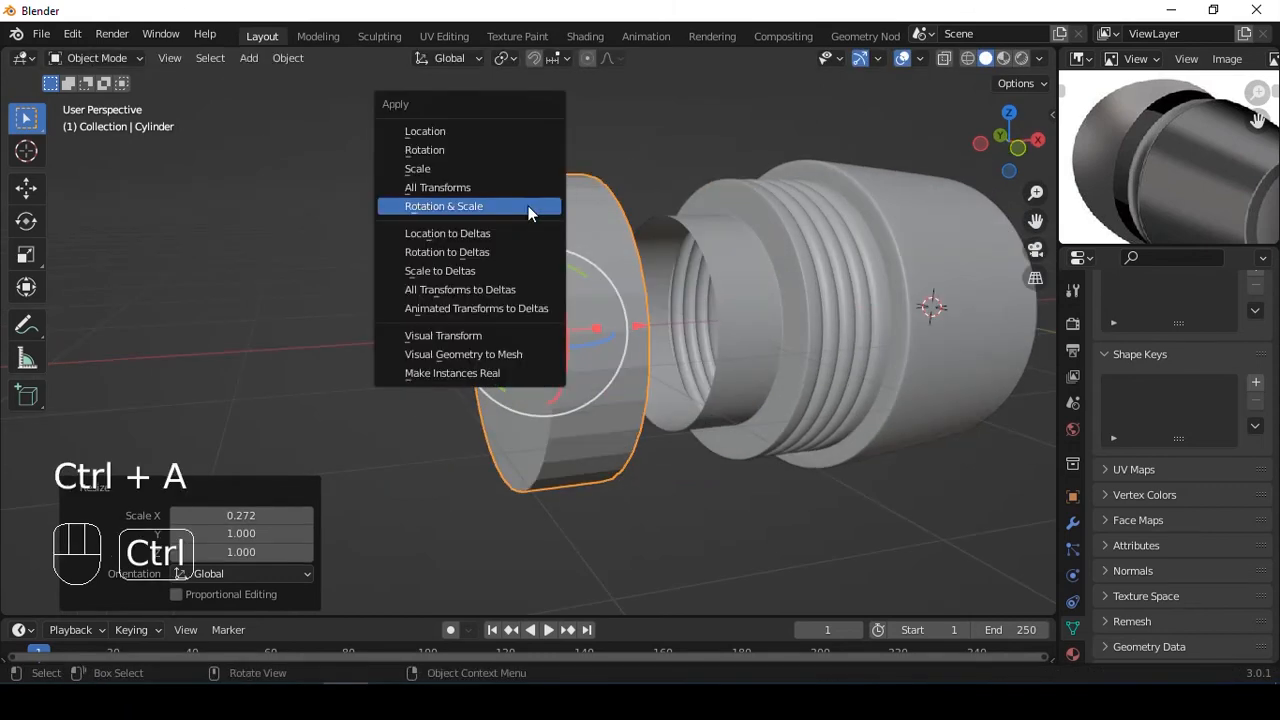
{"action": "left_click", "coordinate": [460, 206]}
{"action": "key", "text": "Tab"}
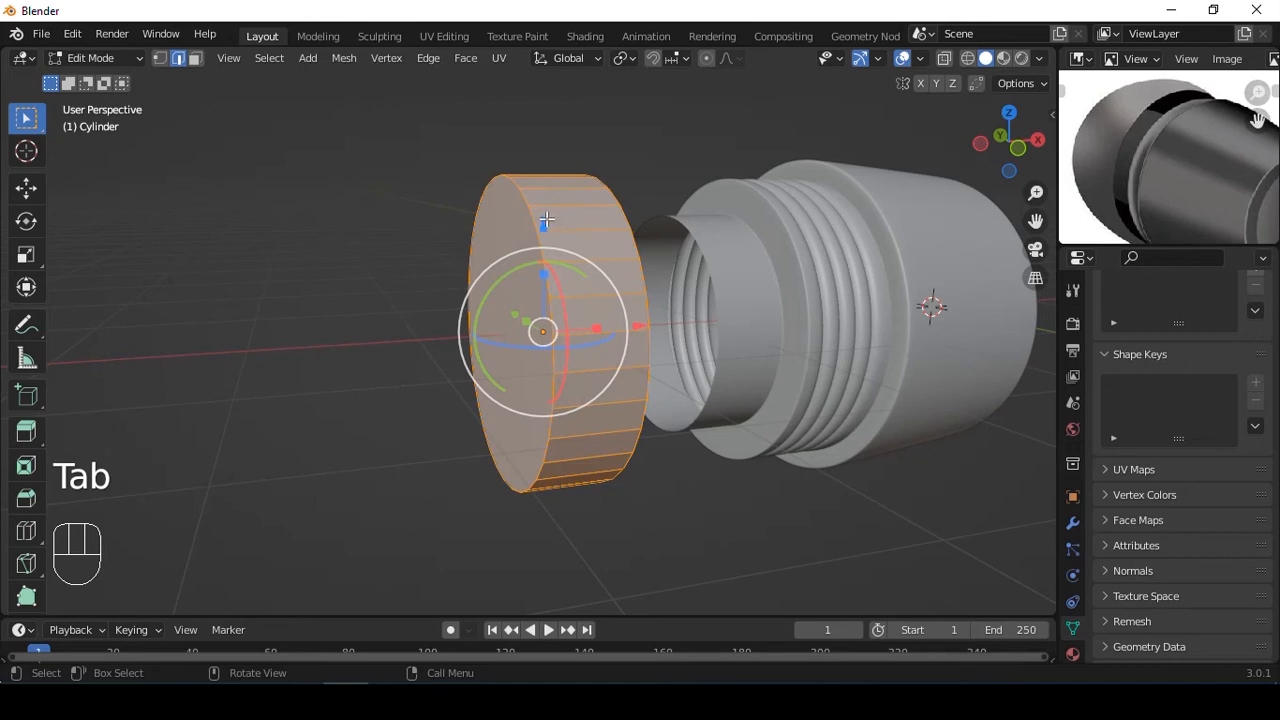
Bevel the cylinder's outer front edge loop about 0.27 m with 7 segments and add a level 3 subdivision surface.
{"action": "scroll", "coordinate": [546, 225], "scroll_direction": "up", "scroll_amount": 2}
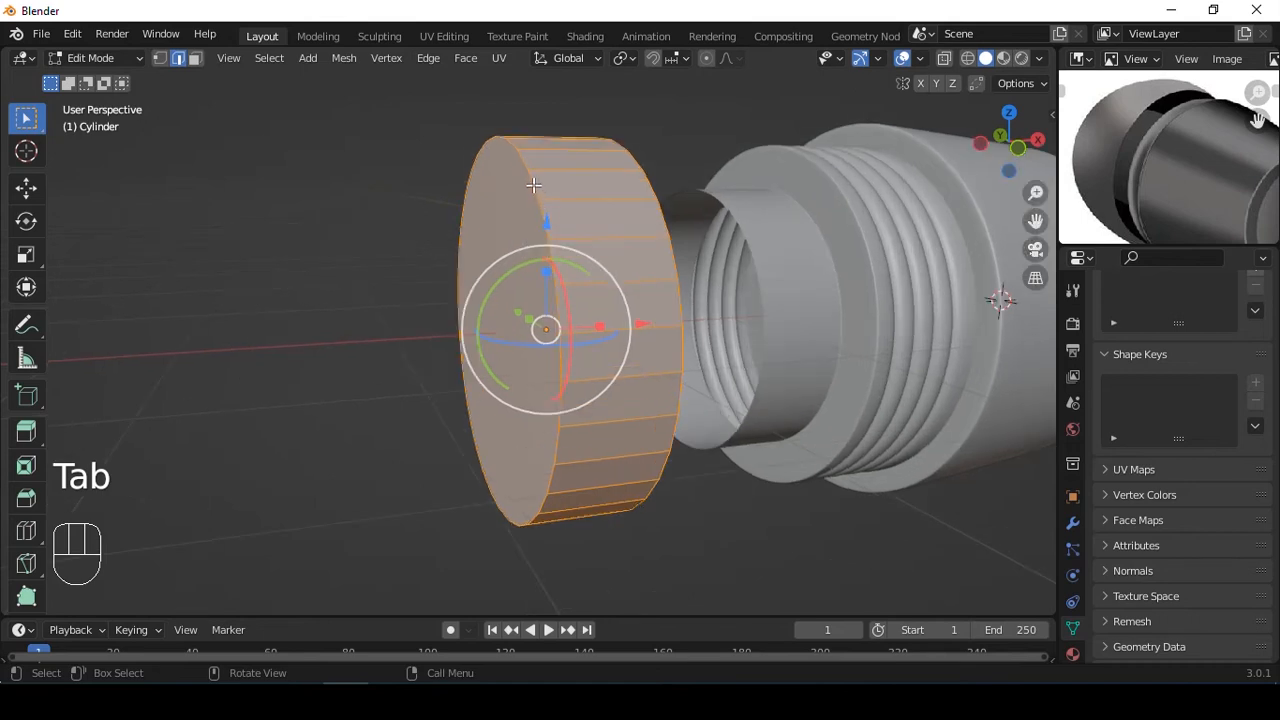
{"action": "left_click", "coordinate": [533, 185], "text": "alt"}
{"action": "key", "text": "ctrl+b"}
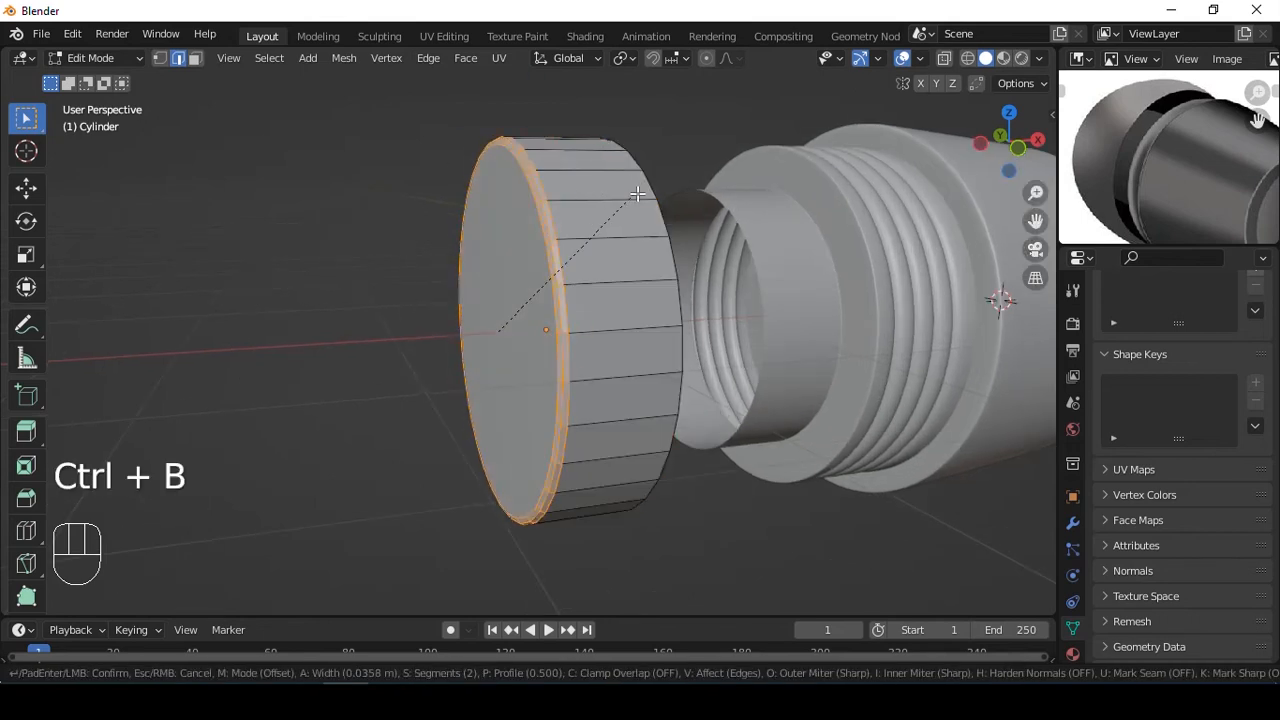
{"action": "scroll", "coordinate": [705, 213], "scroll_direction": "up", "scroll_amount": 5}
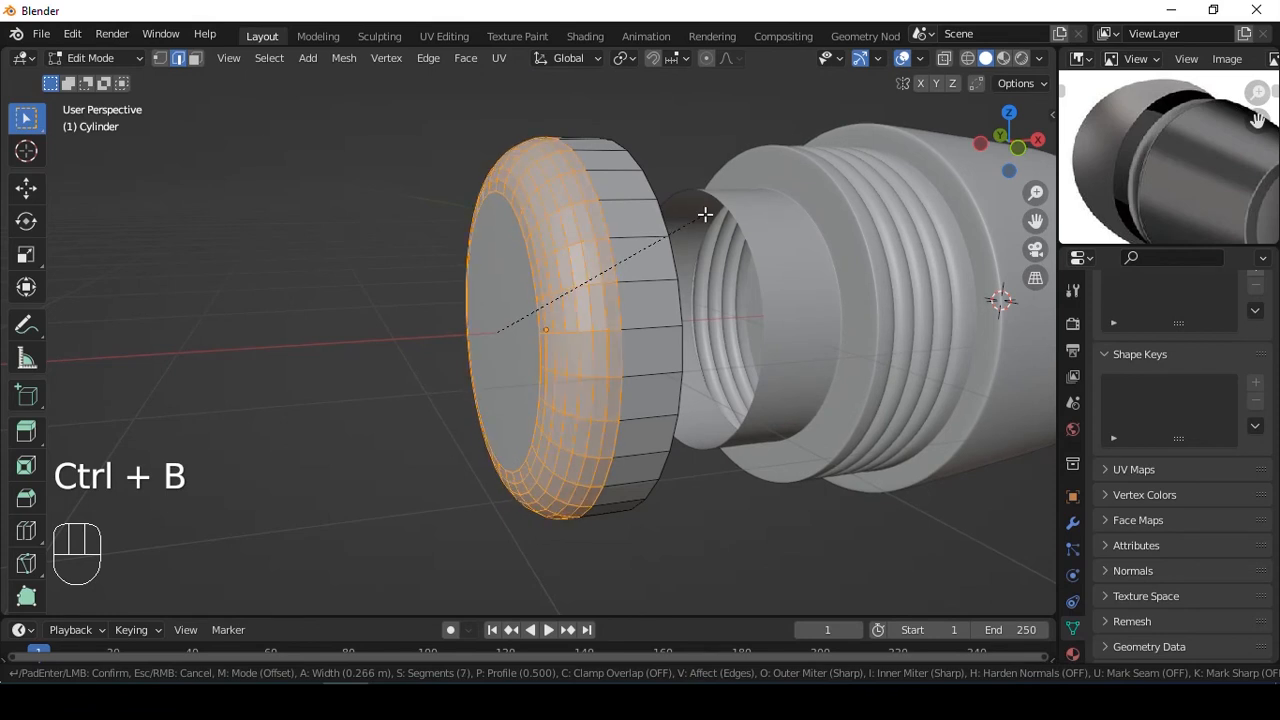
{"action": "left_click", "coordinate": [705, 213]}
{"action": "key", "text": "Tab"}
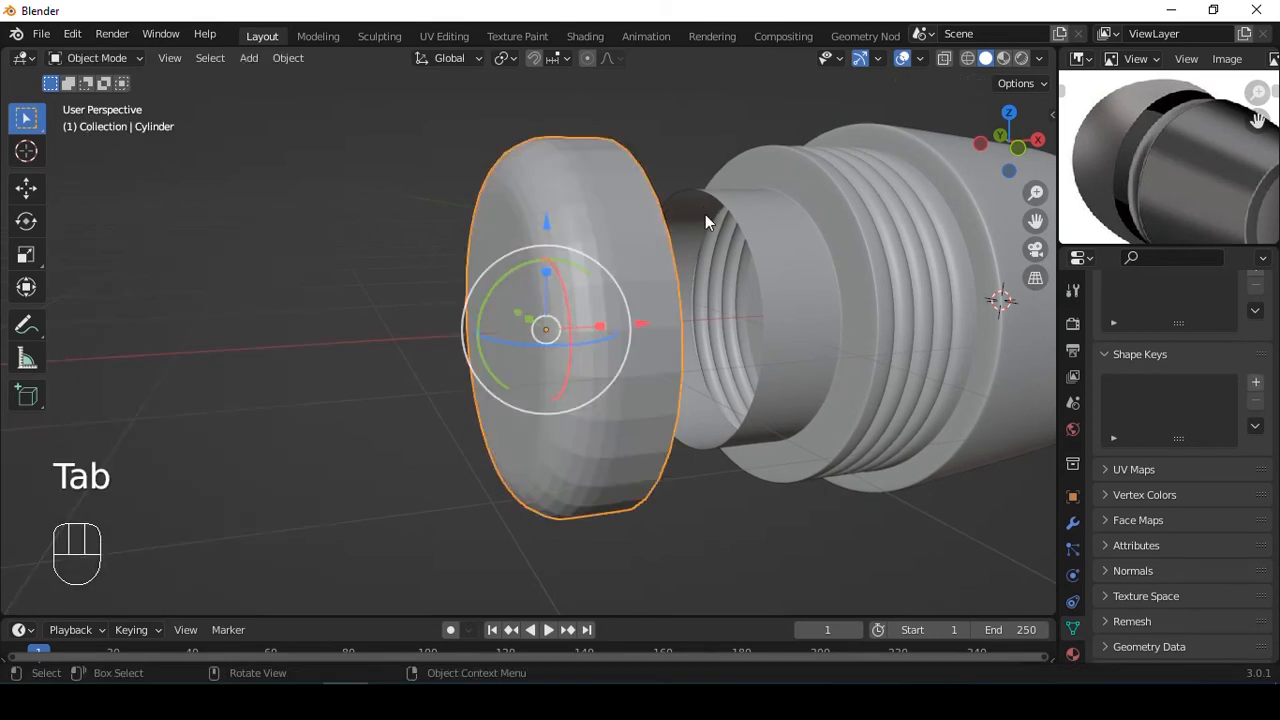
{"action": "key", "text": "ctrl+3"}
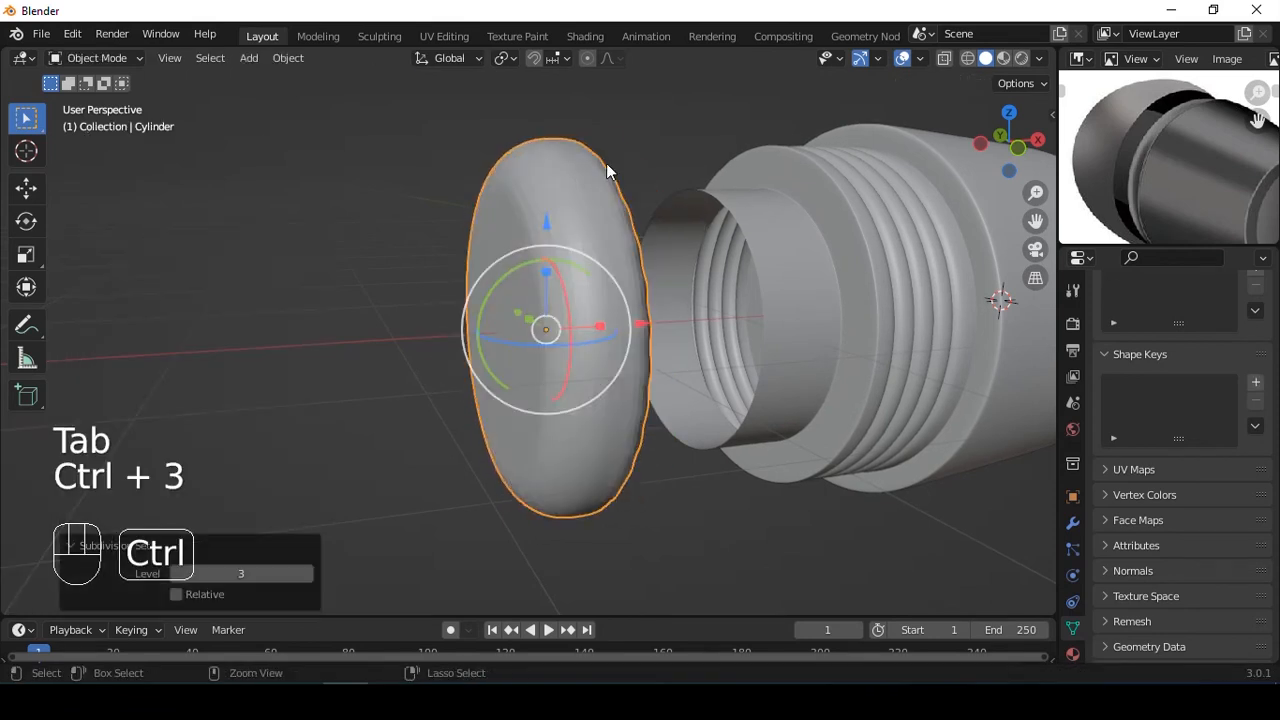
Delete the cylinder's end face on the side facing the neck.
{"action": "key", "text": "Tab"}
{"action": "middle_click_drag", "start_coordinate": [609, 171], "coordinate": [568, 206]}
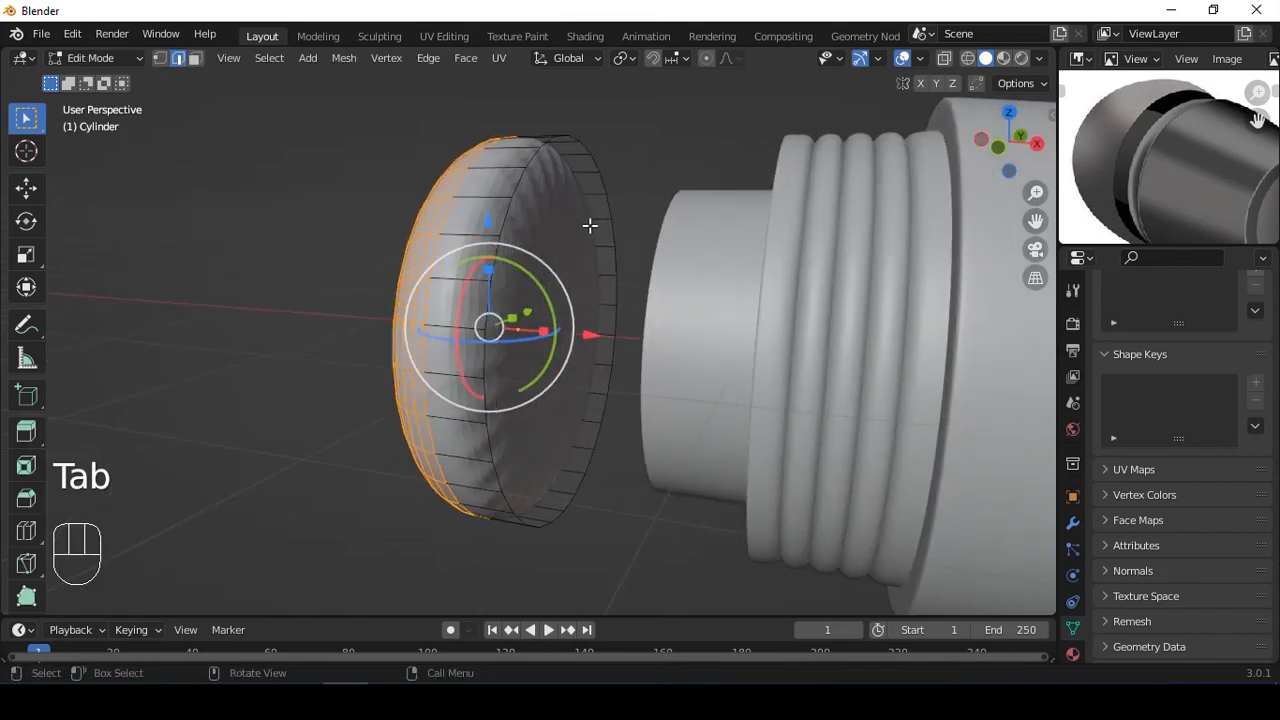
{"action": "key", "text": "3"}
{"action": "left_click", "coordinate": [604, 227]}
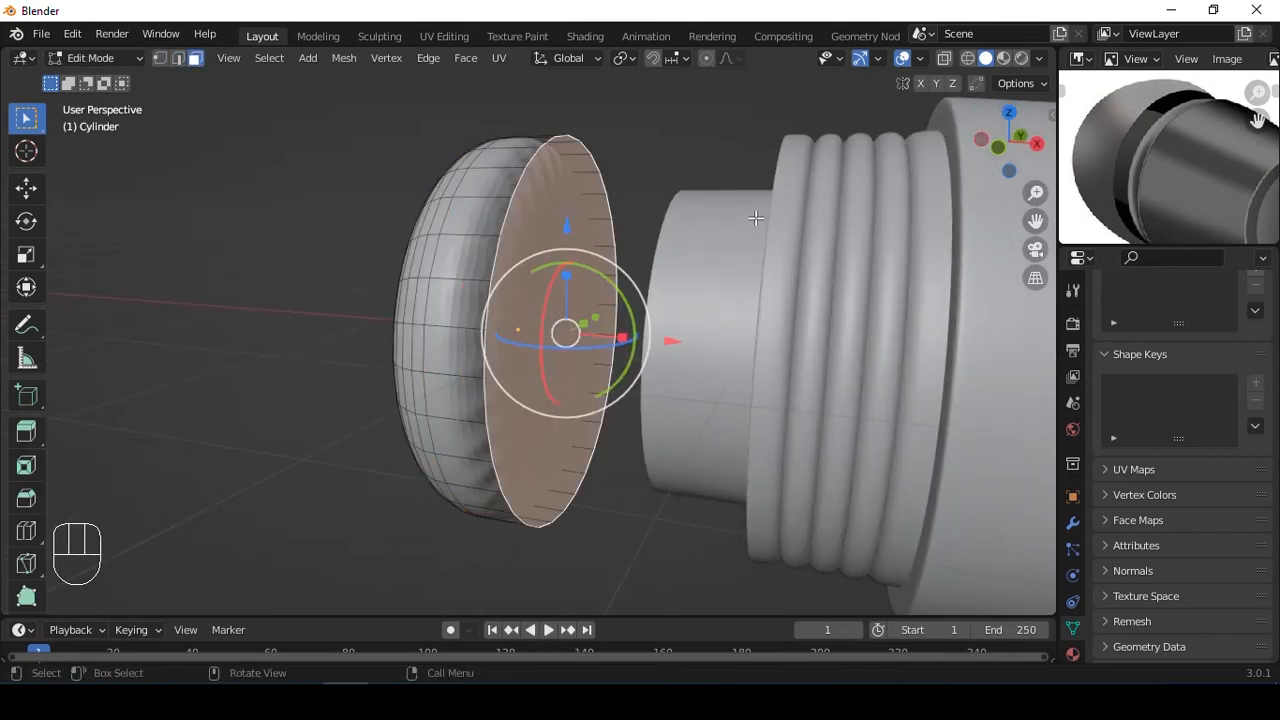
{"action": "key", "text": "x"}
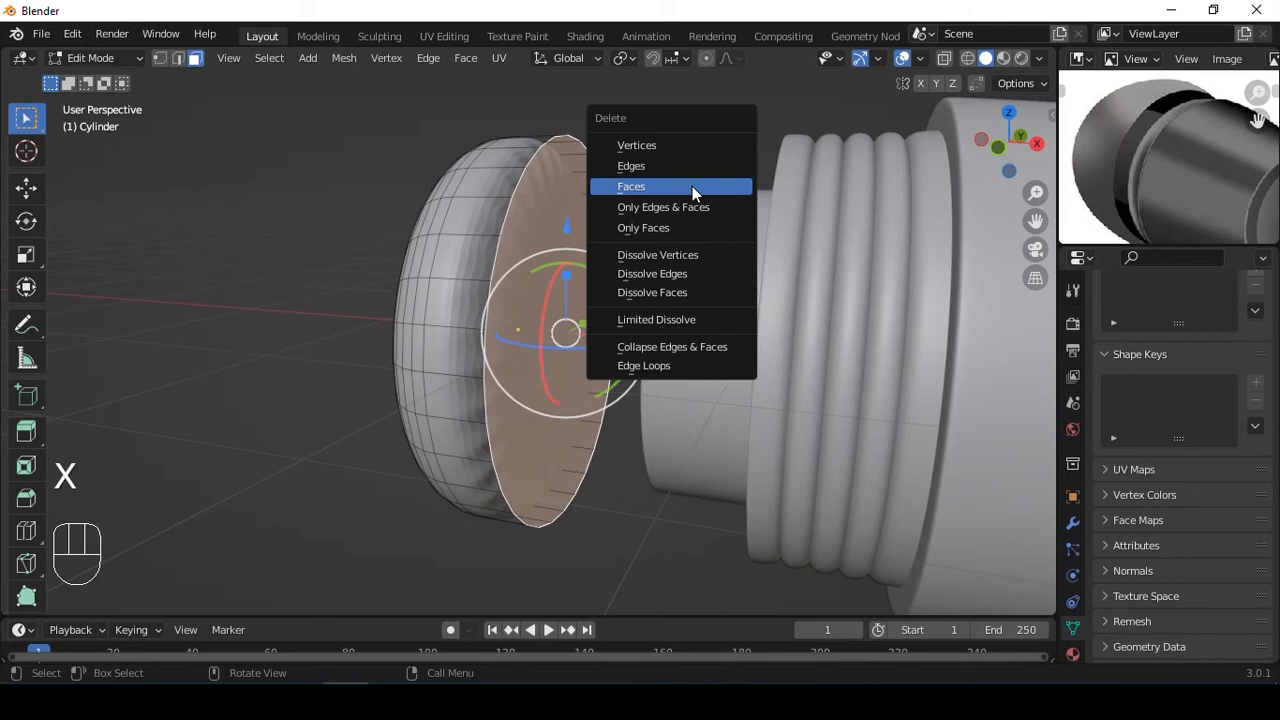
{"action": "left_click", "coordinate": [692, 188]}
Inset the cap's front face by about 0.337 m and scale the inner face to 0.681 in left view.
{"action": "middle_click_drag", "start_coordinate": [645, 232], "coordinate": [762, 280], "text": "alt"}
{"action": "left_click", "coordinate": [566, 309]}
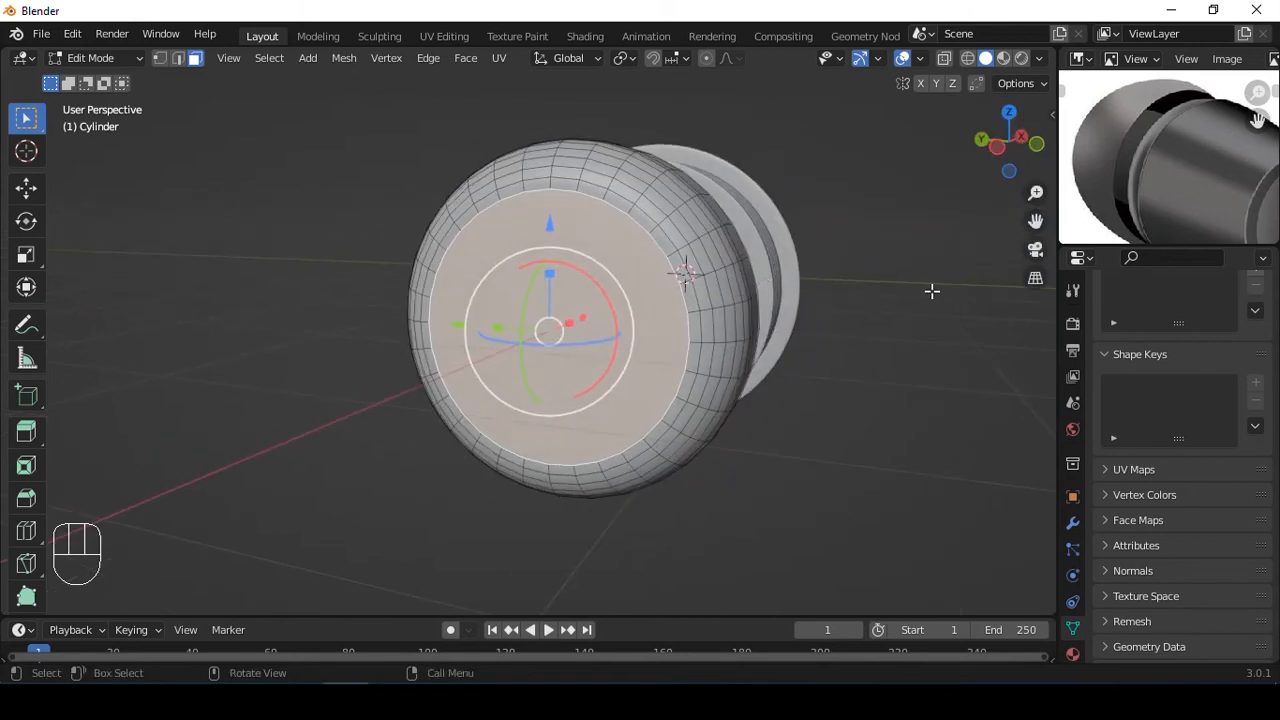
{"action": "key", "text": "i"}
{"action": "left_click", "coordinate": [860, 286]}
{"action": "key", "text": "grave"}
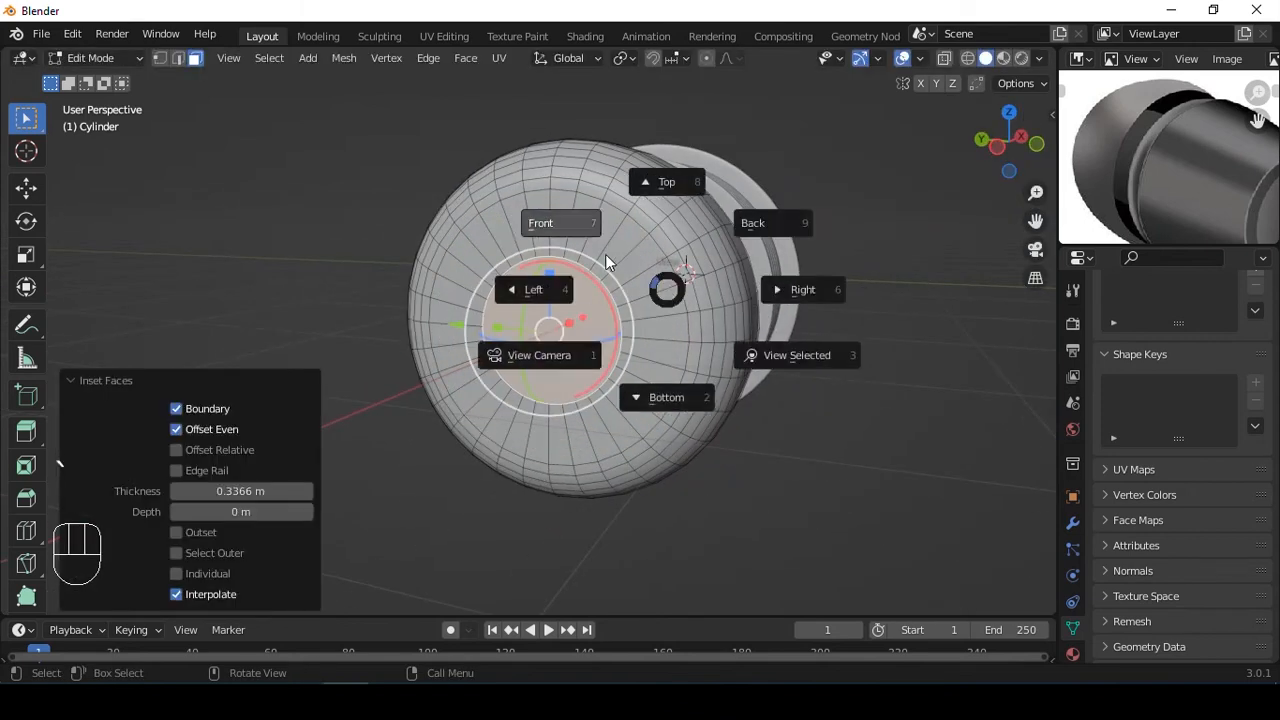
{"action": "left_click", "coordinate": [605, 254]}
{"action": "key", "text": "grave"}
{"action": "left_click", "coordinate": [545, 296]}
{"action": "key", "text": "s"}
{"action": "left_click", "coordinate": [740, 286]}
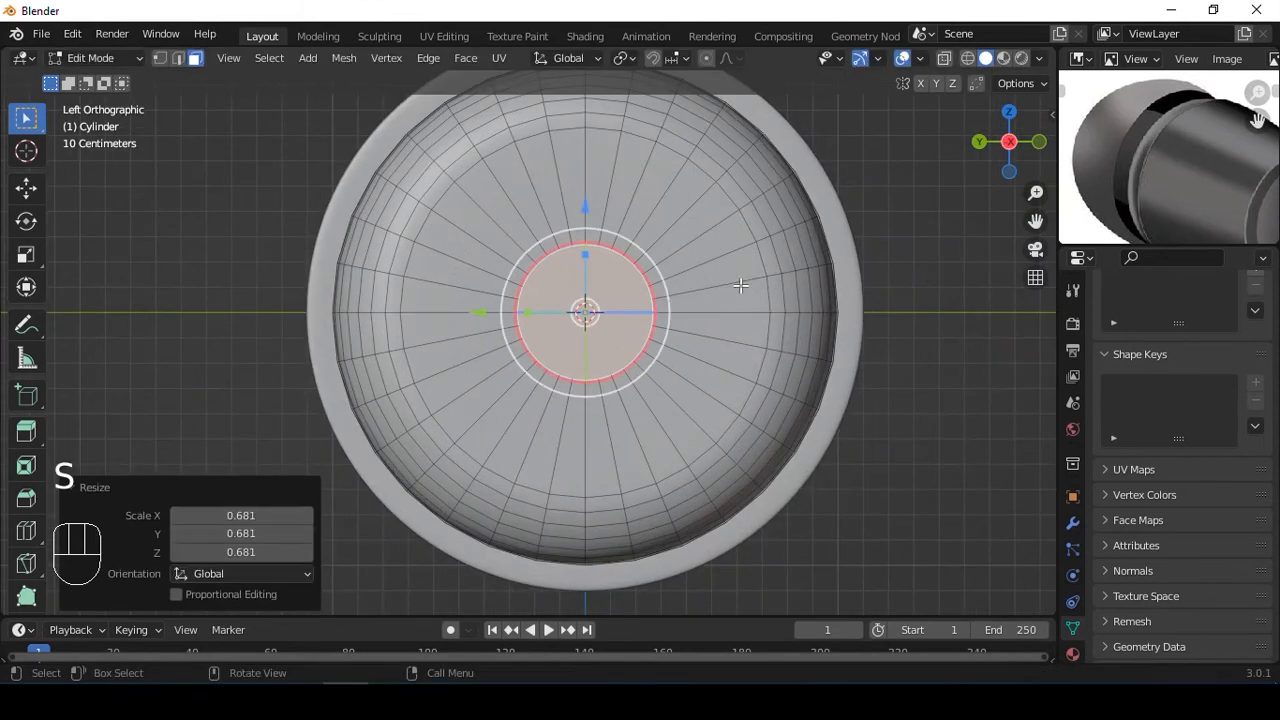
Delete four pairs of adjacent wedge faces above, below and on both sides of the cap's centre to cut four openings.
{"action": "left_click", "coordinate": [573, 164]}
{"action": "left_click", "coordinate": [602, 190], "text": "shift"}
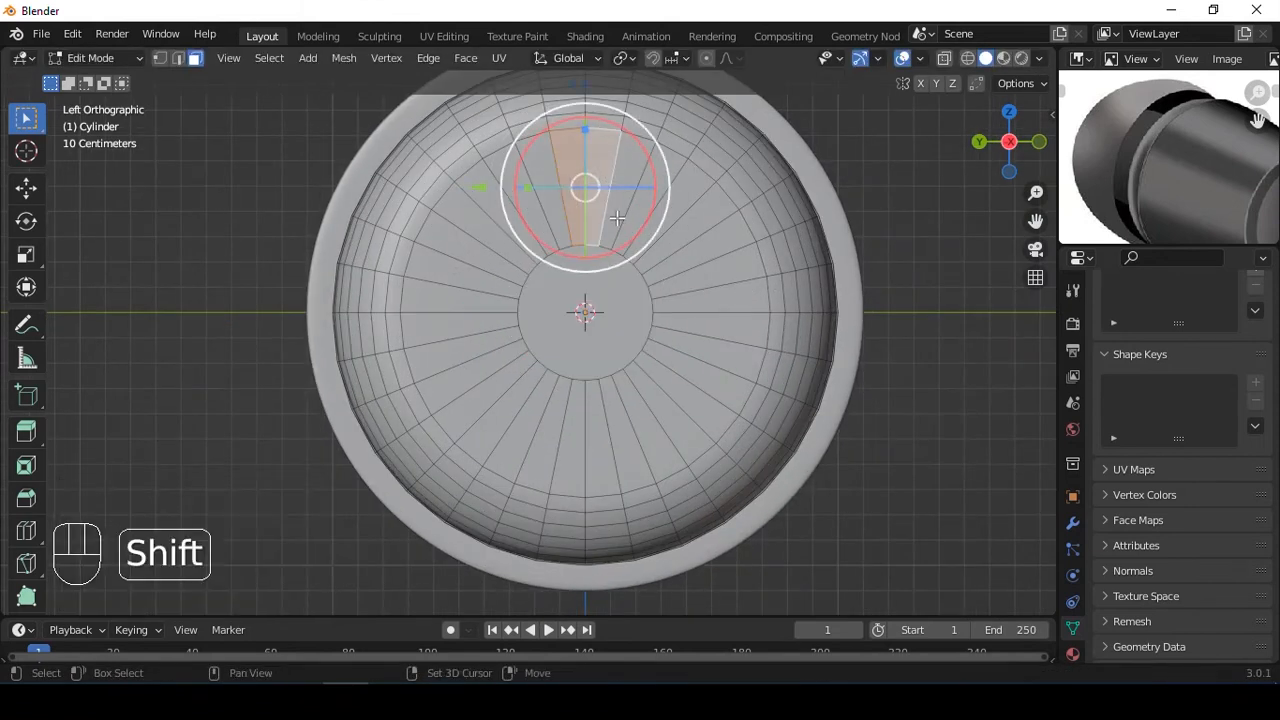
{"action": "left_click", "coordinate": [690, 302], "text": "shift"}
{"action": "left_click", "coordinate": [690, 326], "text": "shift"}
{"action": "left_click", "coordinate": [478, 300], "text": "shift"}
{"action": "left_click", "coordinate": [478, 325], "text": "shift"}
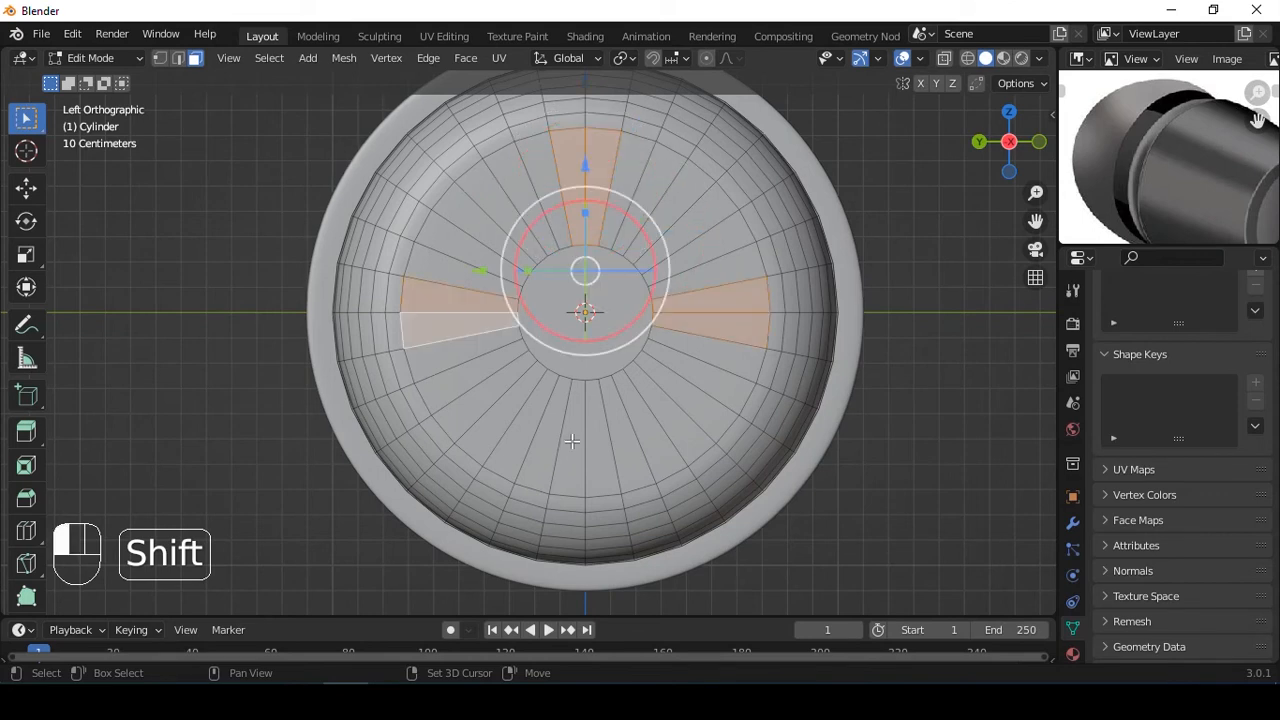
{"action": "left_click", "coordinate": [571, 440], "text": "shift"}
{"action": "left_click", "coordinate": [595, 450], "text": "shift"}
{"action": "key", "text": "x"}
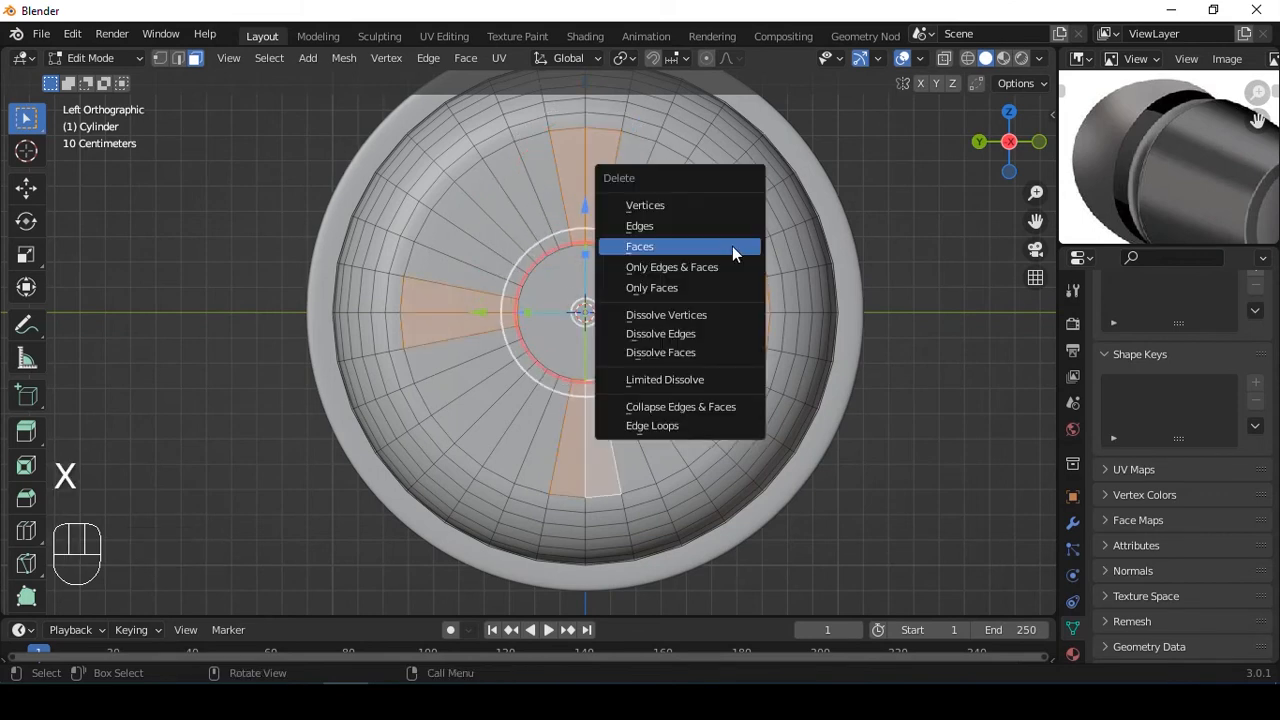
{"action": "left_click", "coordinate": [732, 246]}
{"action": "key", "text": "Tab"}
{"action": "left_click_drag", "start_coordinate": [794, 209], "coordinate": [721, 204], "text": "alt"}
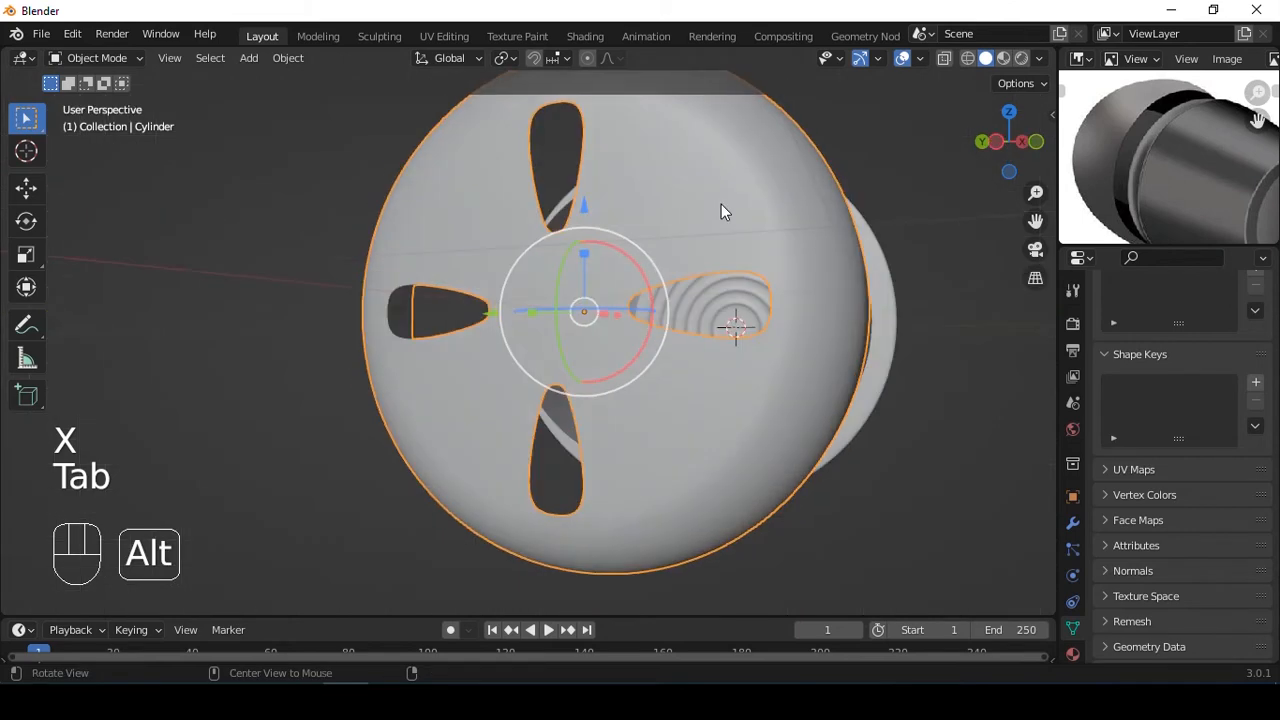
Inset the cap's central face by about 0.09 m and delete the inner face to open a round centre hole.
{"action": "key", "text": "Tab"}
{"action": "left_click", "coordinate": [614, 317]}
{"action": "left_click_drag", "start_coordinate": [672, 317], "coordinate": [708, 319], "text": "alt"}
{"action": "scroll", "coordinate": [712, 319], "scroll_direction": "up", "scroll_amount": 2}
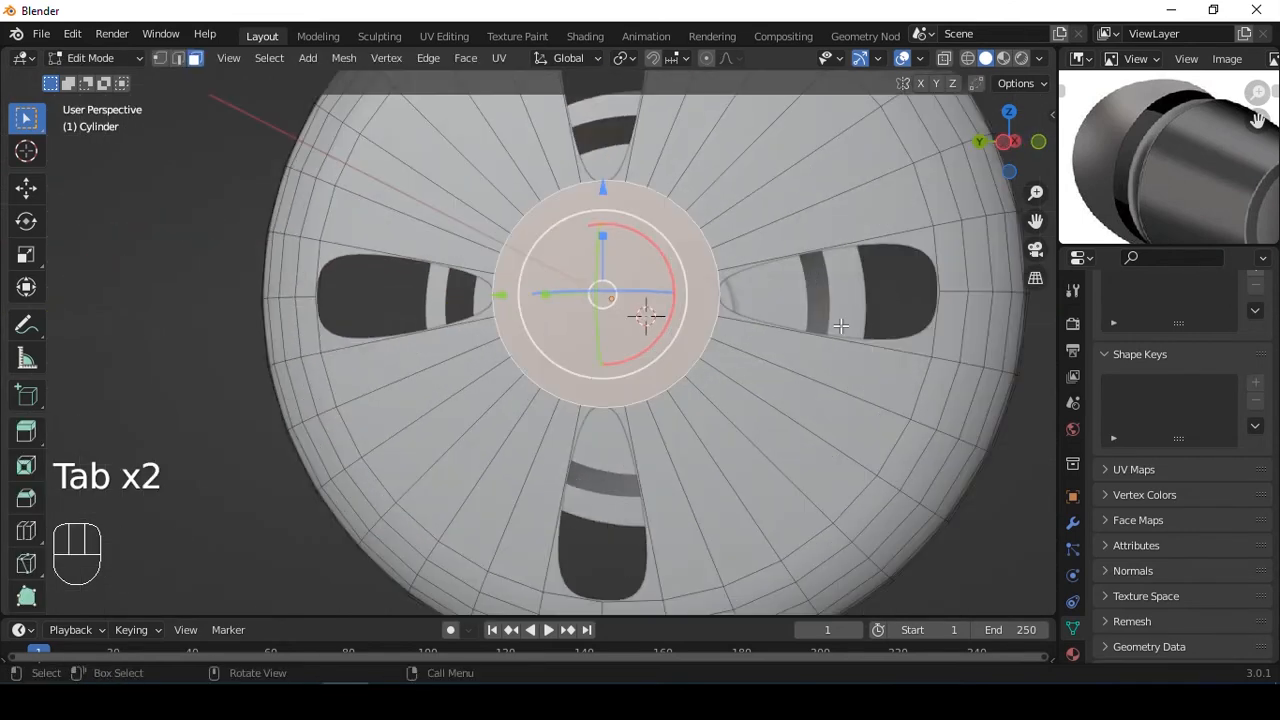
{"action": "key", "text": "i"}
{"action": "left_click", "coordinate": [805, 329]}
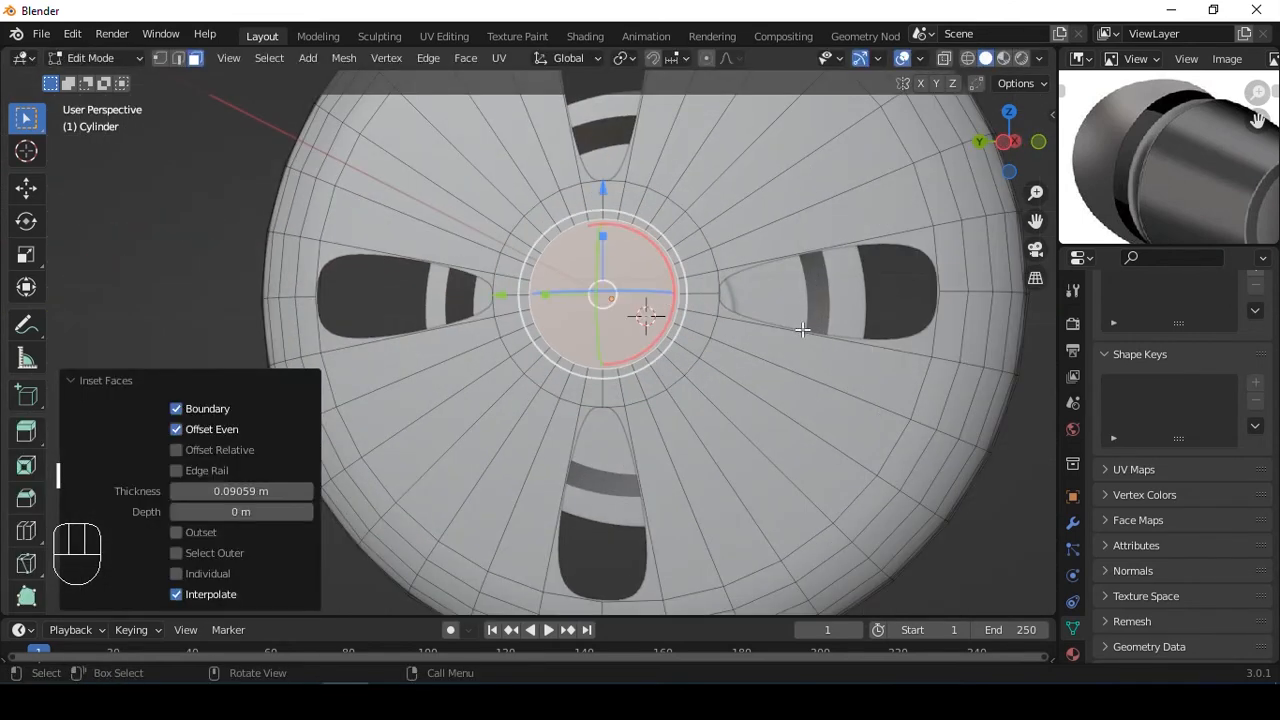
{"action": "key", "text": "x"}
{"action": "left_click", "coordinate": [827, 264]}
{"action": "key", "text": "Tab"}
In front view, move the perforated cap along X until it meets the neck's open end, and clear the selection.
{"action": "middle_click_drag", "start_coordinate": [827, 262], "coordinate": [832, 297]}
{"action": "key", "text": "grave"}
{"action": "left_click", "coordinate": [743, 266]}
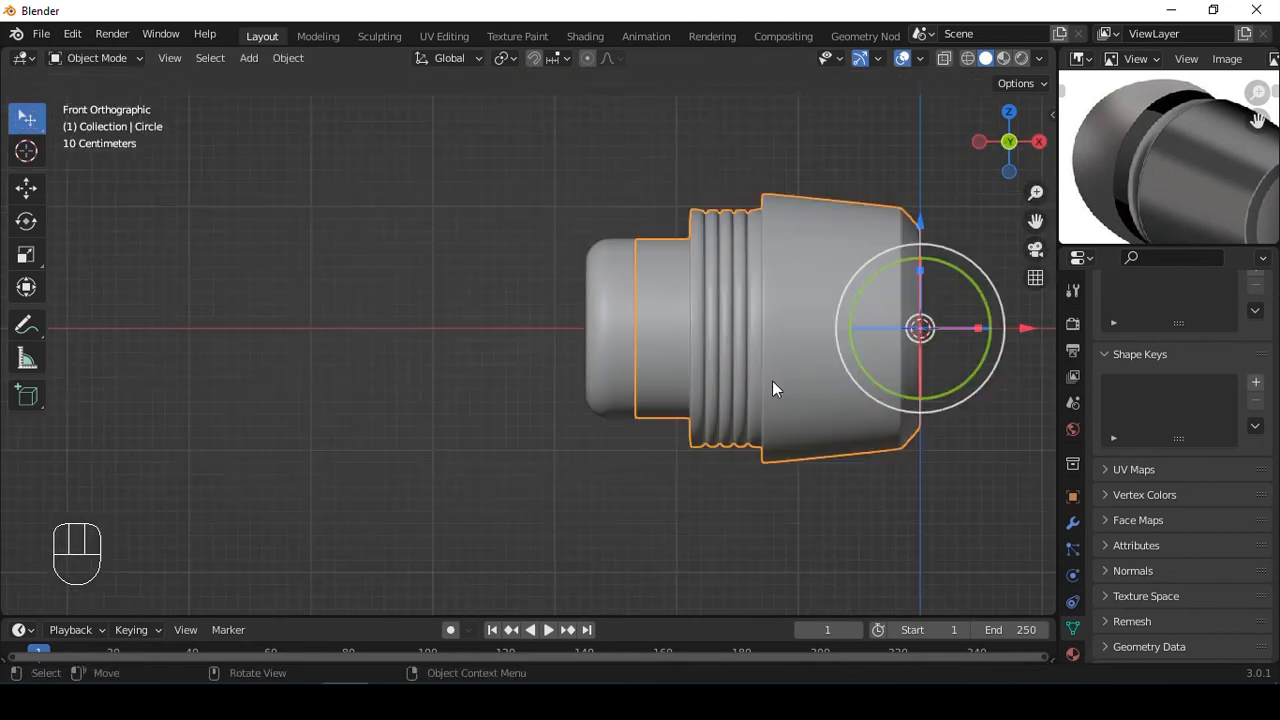
{"action": "left_click", "coordinate": [500, 318]}
{"action": "middle_click_drag", "start_coordinate": [500, 327], "coordinate": [648, 327]}
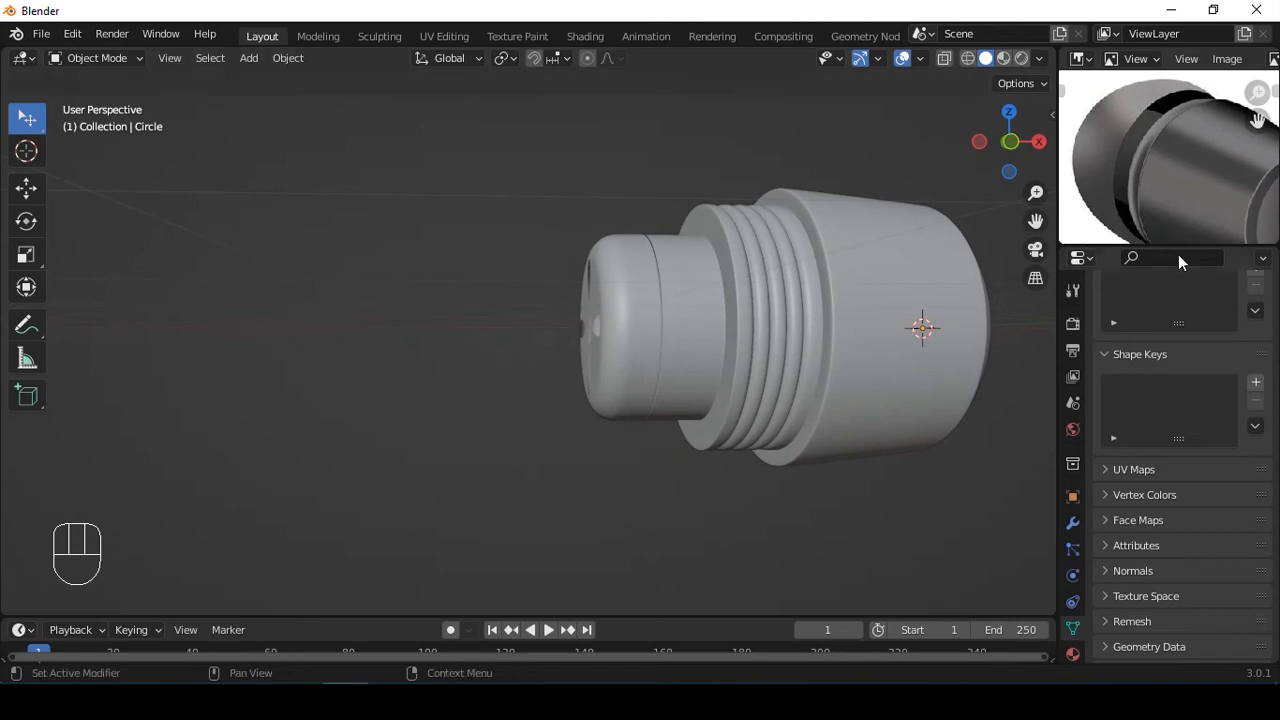
Add a UV sphere and move it about -3.59 m along X in front view, just beyond the cap.
{"action": "key", "text": "shift+a"}
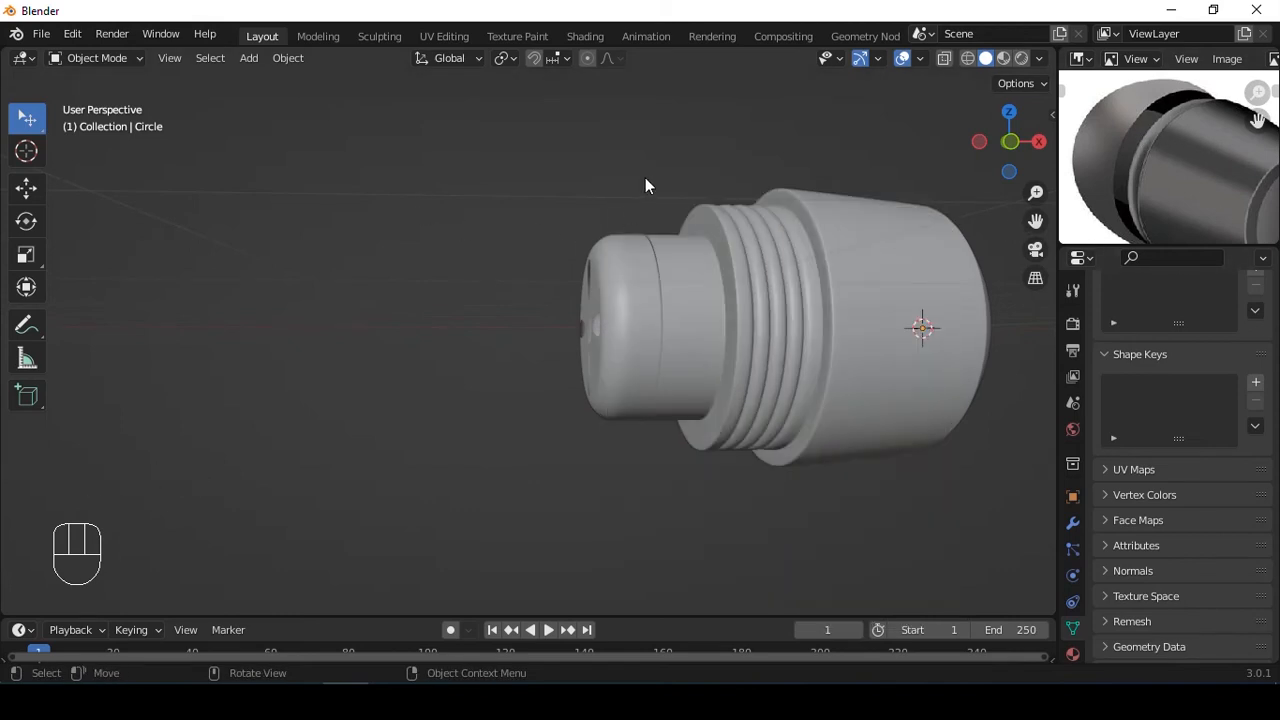
{"action": "key", "text": "shift+a"}
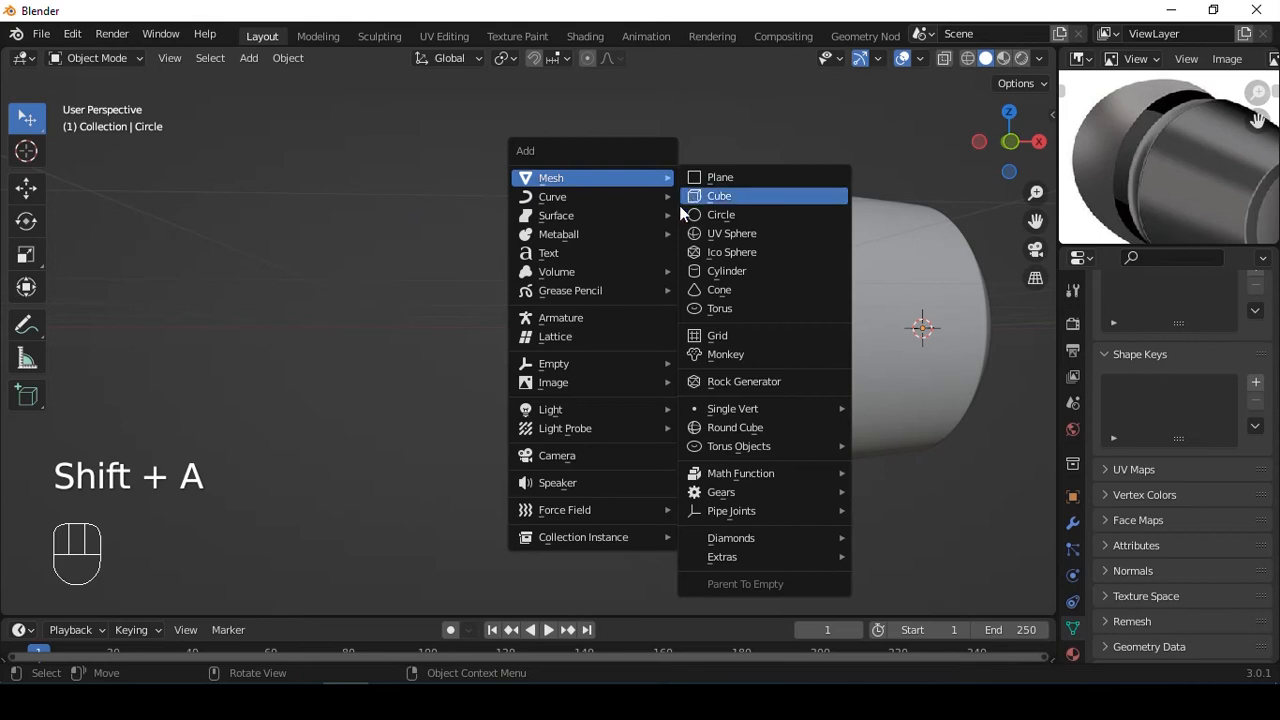
{"action": "left_click", "coordinate": [731, 241]}
{"action": "key", "text": "grave"}
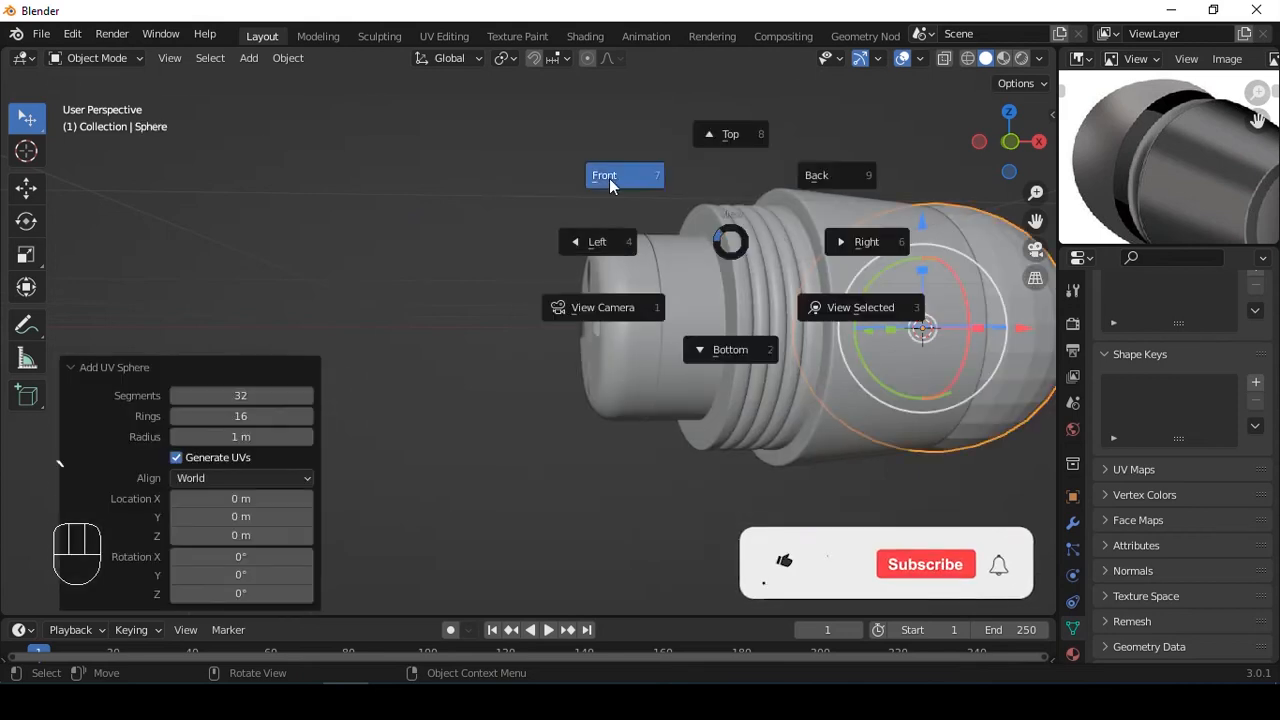
{"action": "left_click", "coordinate": [623, 177]}
{"action": "left_click_drag", "start_coordinate": [990, 333], "coordinate": [615, 293]}
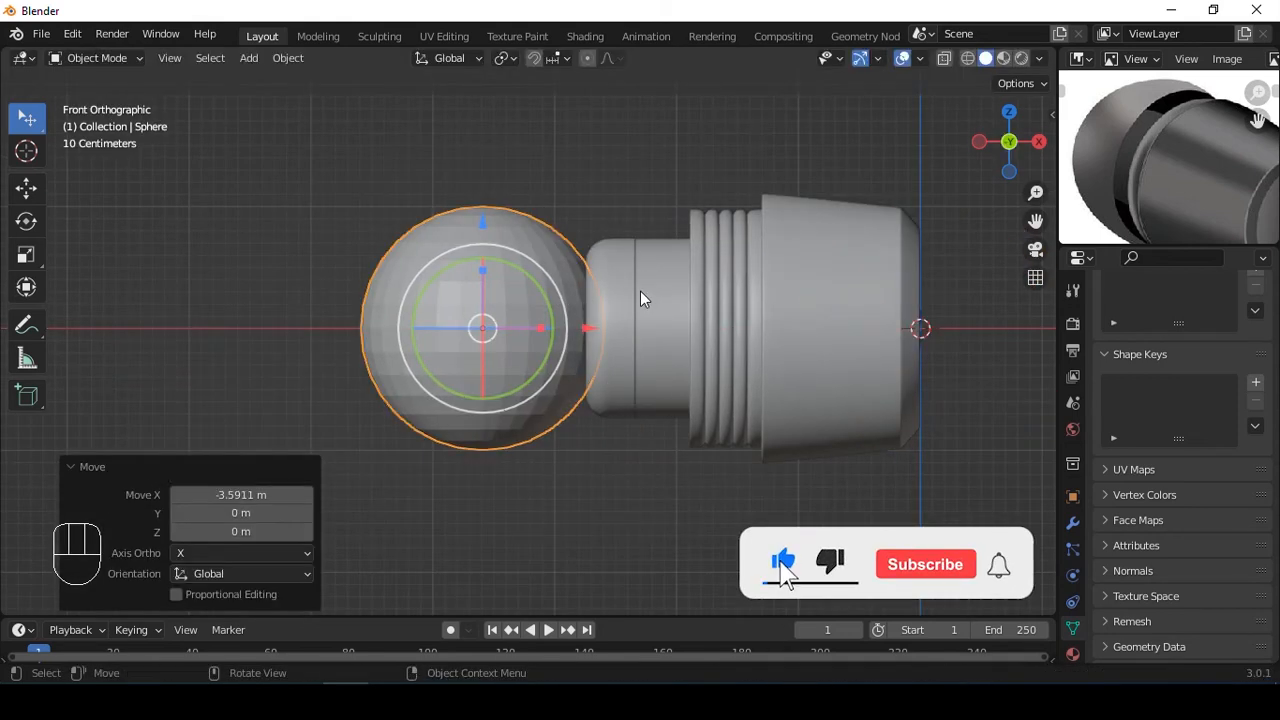
Rotate the sphere about Y so its poles lie along the X axis, and open it for mesh editing.
{"action": "key", "text": "r"}
{"action": "key", "text": "y"}
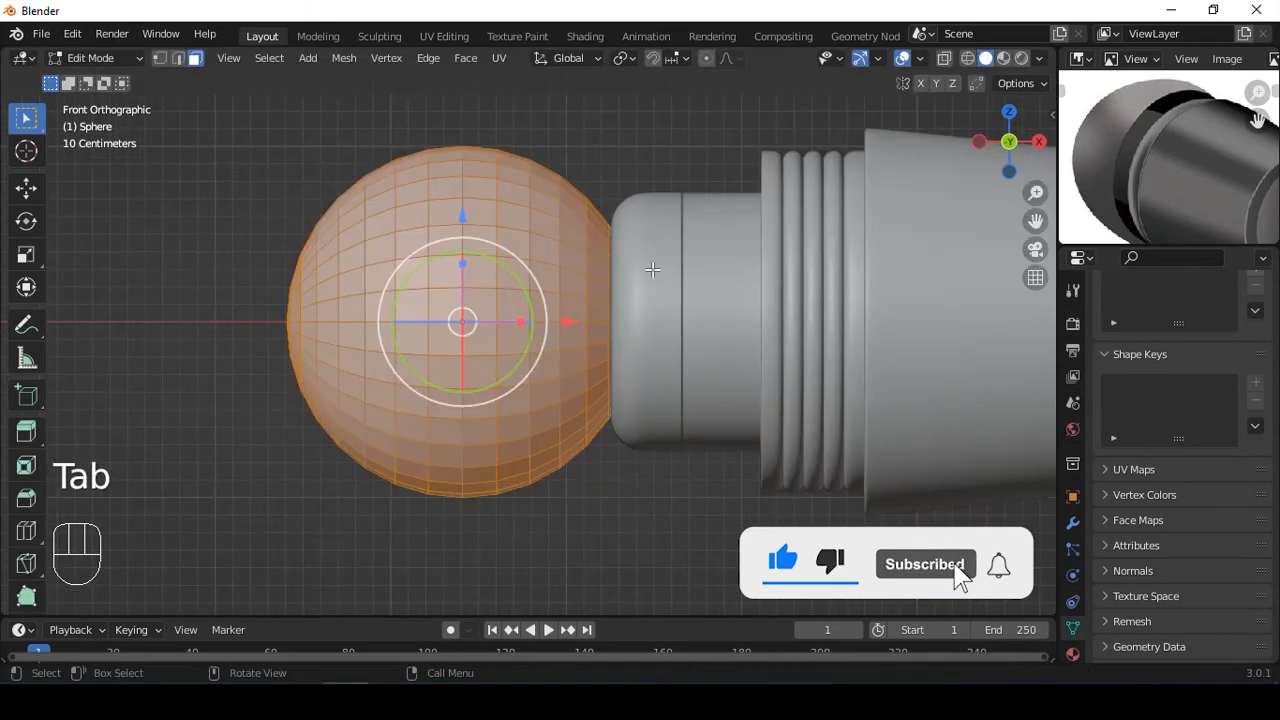
{"action": "key", "text": "Tab"}
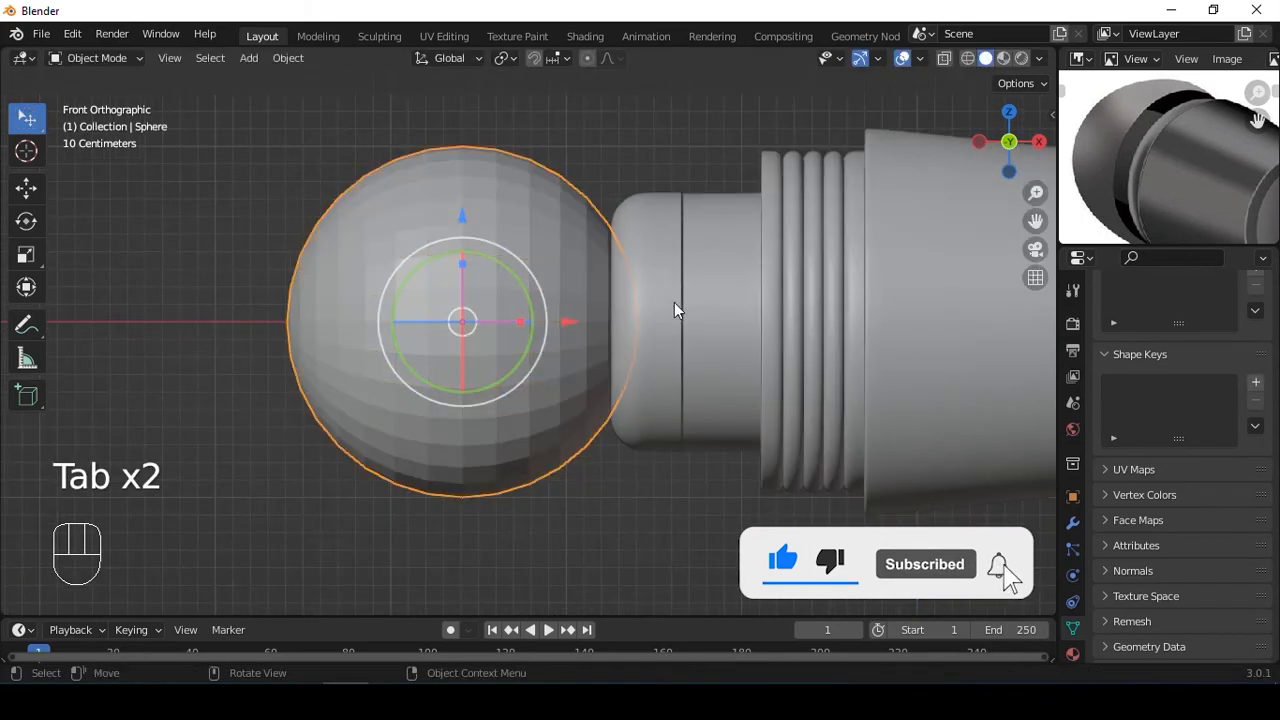
{"action": "key", "text": "Tab"}
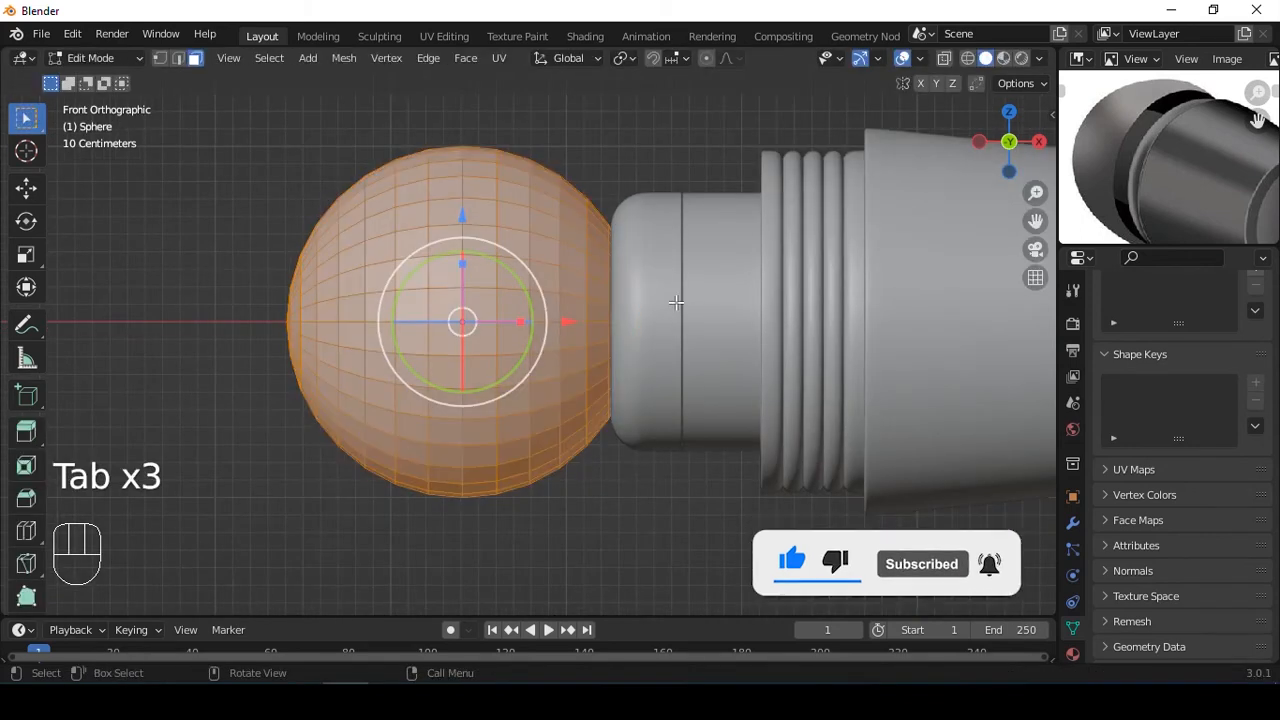
Select the sphere's pole vertex facing the cap in X-ray, grow the selection four times and delete those vertices.
{"action": "key", "text": "1"}
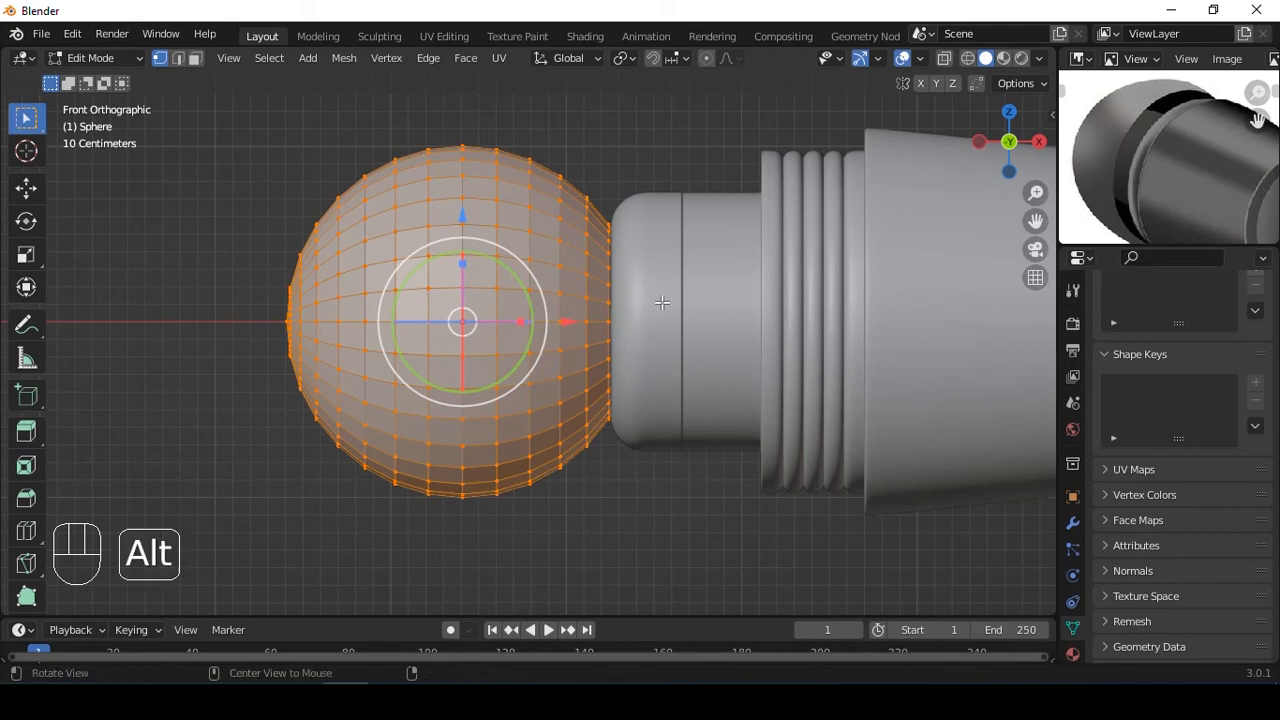
{"action": "key", "text": "alt+z"}
{"action": "key", "text": "a"}
{"action": "scroll", "coordinate": [657, 314], "scroll_direction": "up", "scroll_amount": 1}
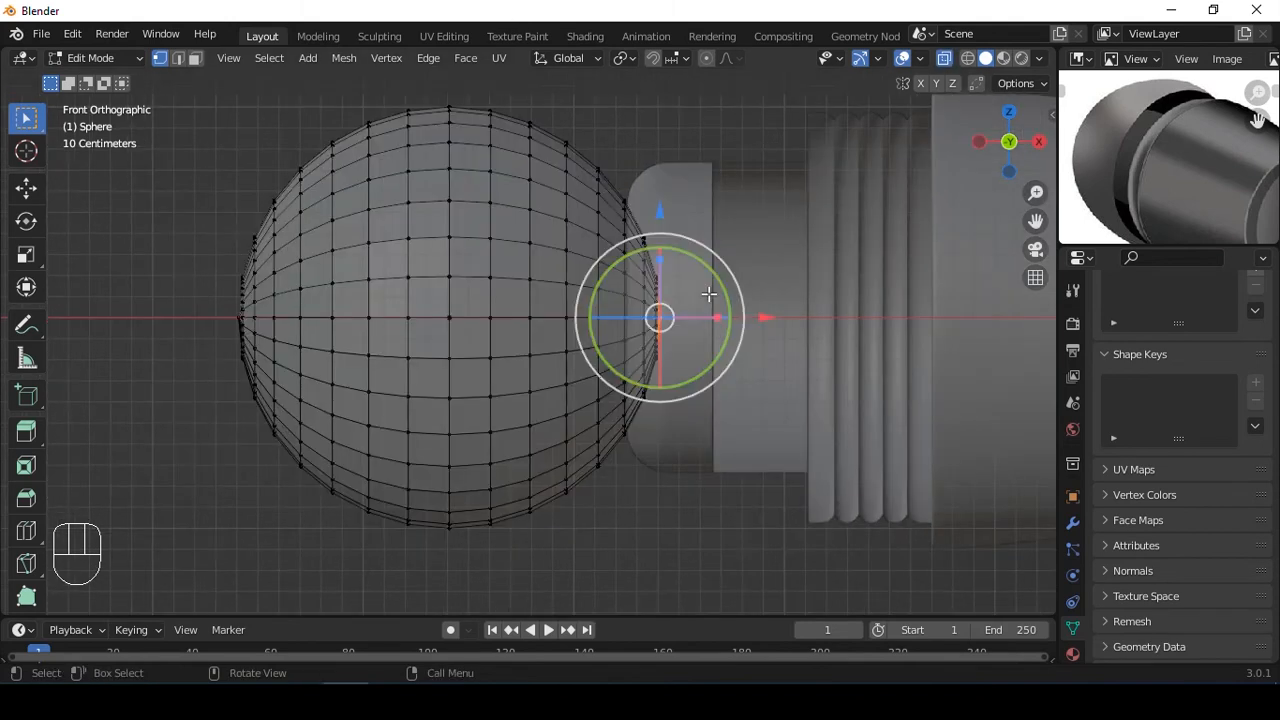
{"action": "left_click", "coordinate": [662, 320]}
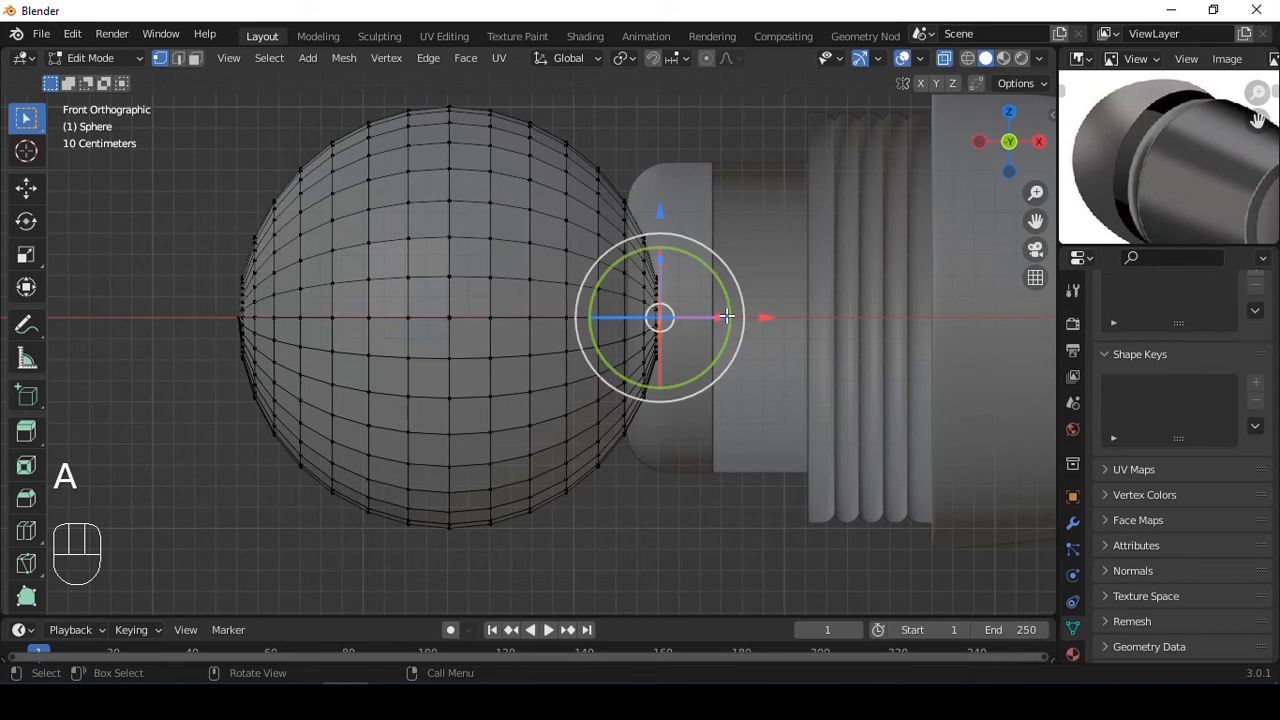
{"action": "key", "text": "ctrl+KP_Add"}
{"action": "key", "text": "ctrl+KP_Add"}
{"action": "key", "text": "ctrl+KP_Add"}
{"action": "key", "text": "ctrl+KP_Add"}
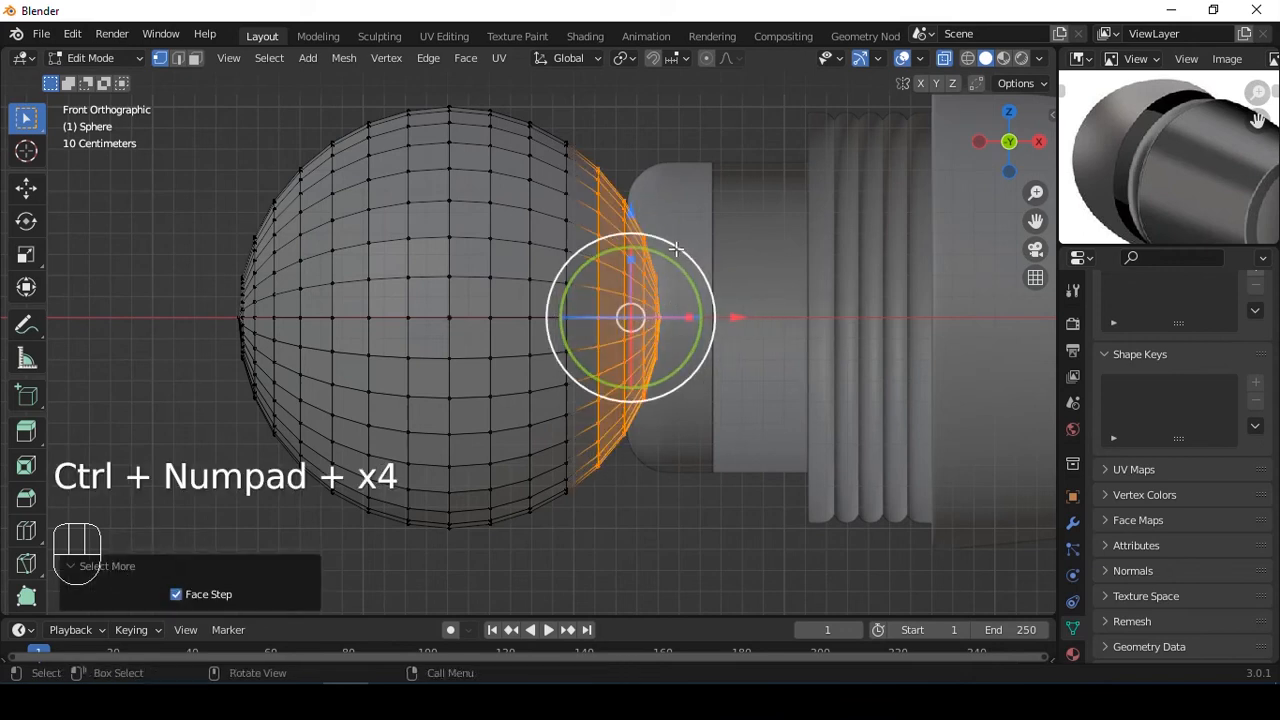
{"action": "key", "text": "x"}
{"action": "left_click", "coordinate": [682, 188]}
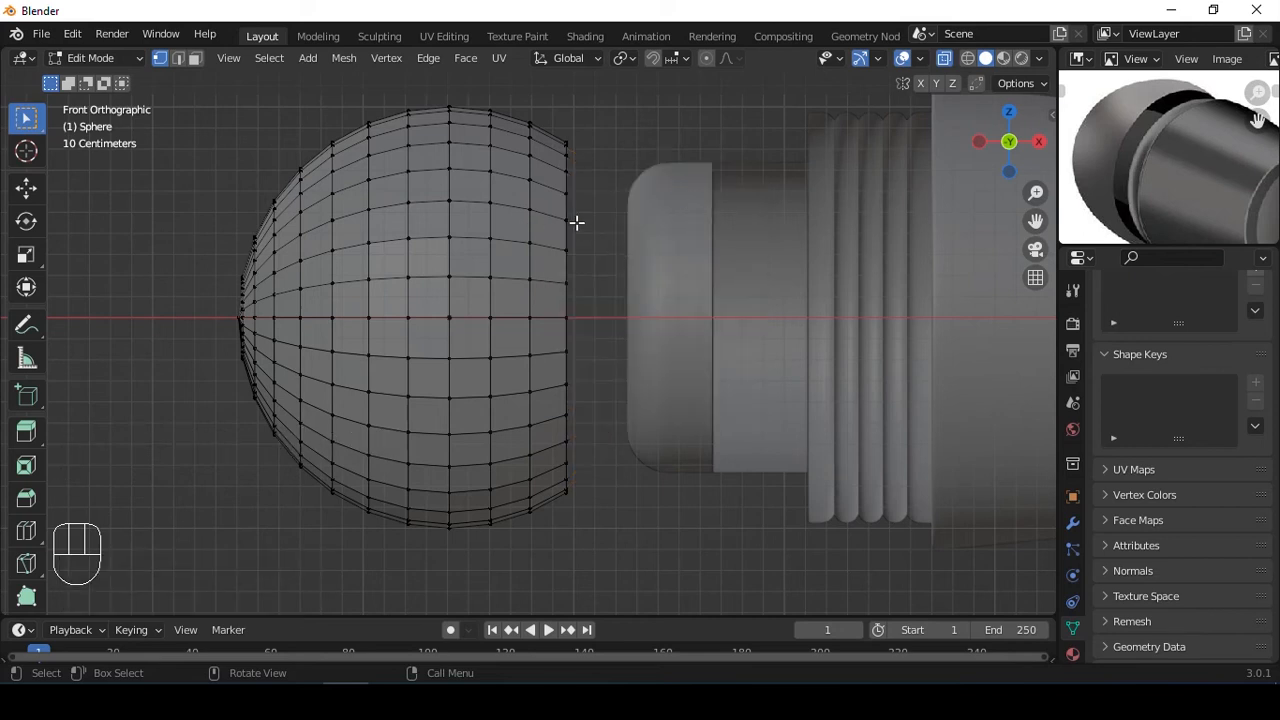
Extrude the whole open sphere in place and shrink the copy by -0.142 m along its normals to form an inner wall.
{"action": "key", "text": "a"}
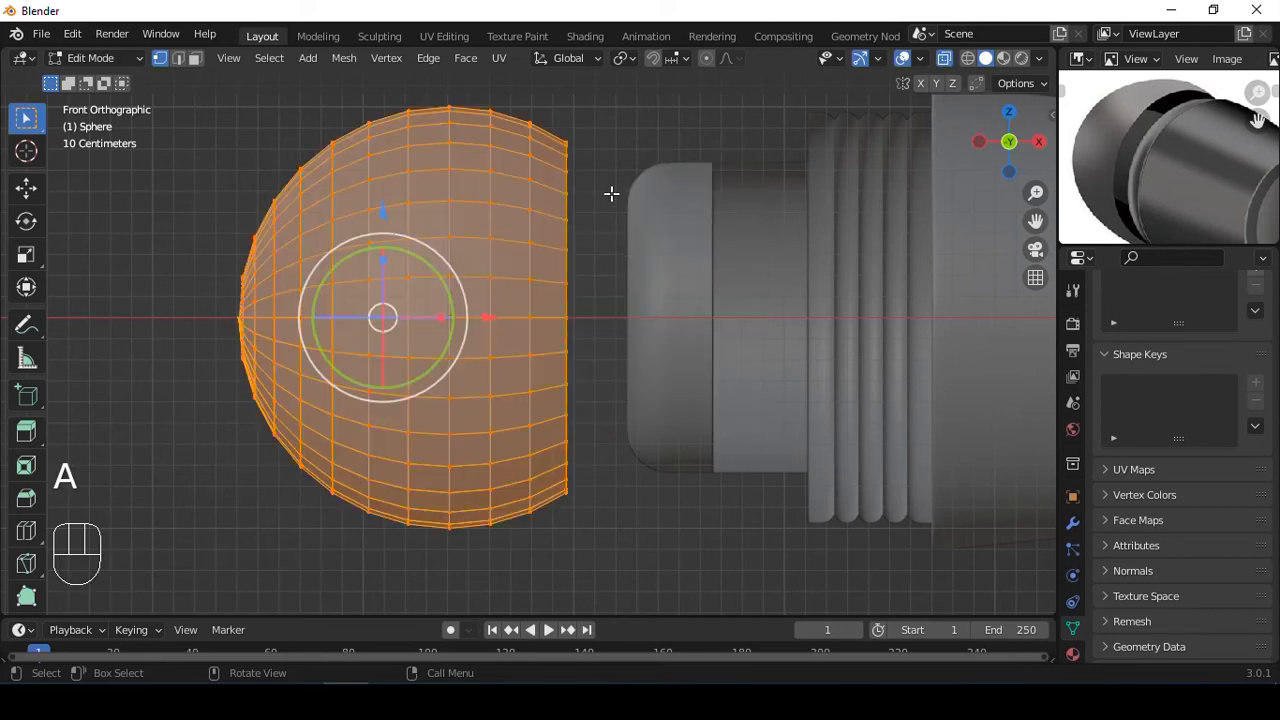
{"action": "key", "text": "e"}
{"action": "left_click", "coordinate": [611, 193]}
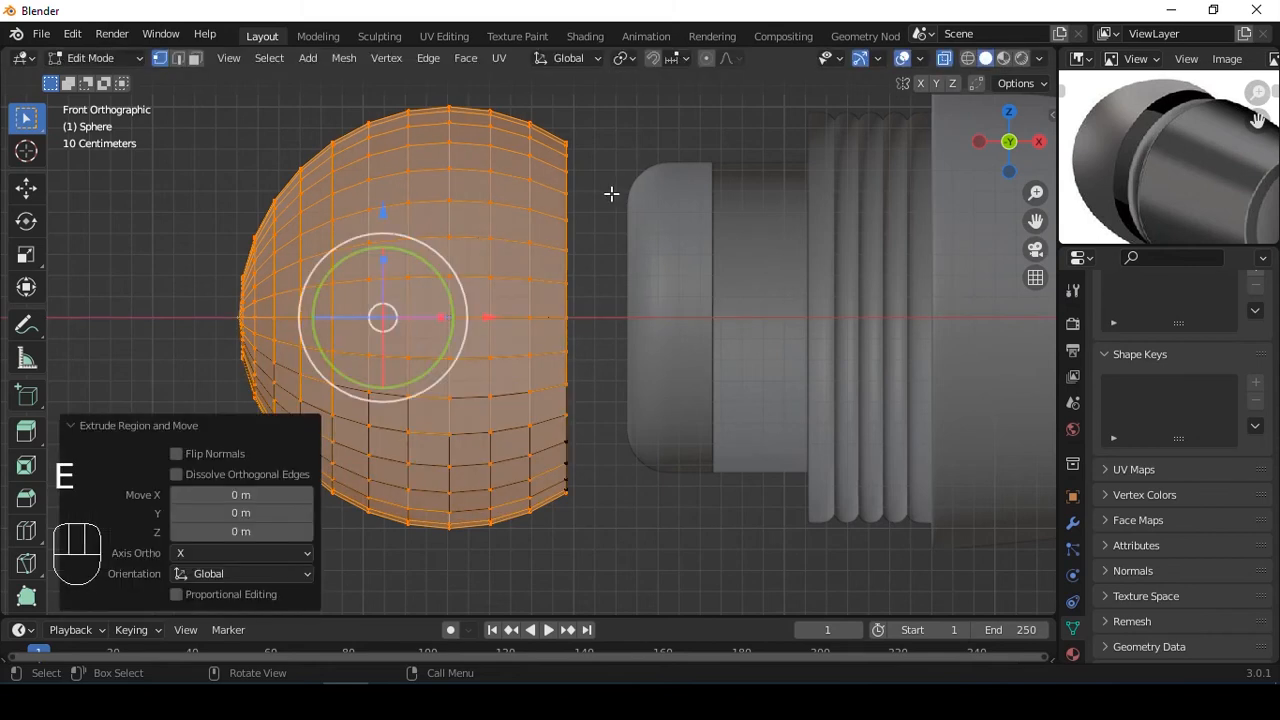
{"action": "key", "text": "alt+s"}
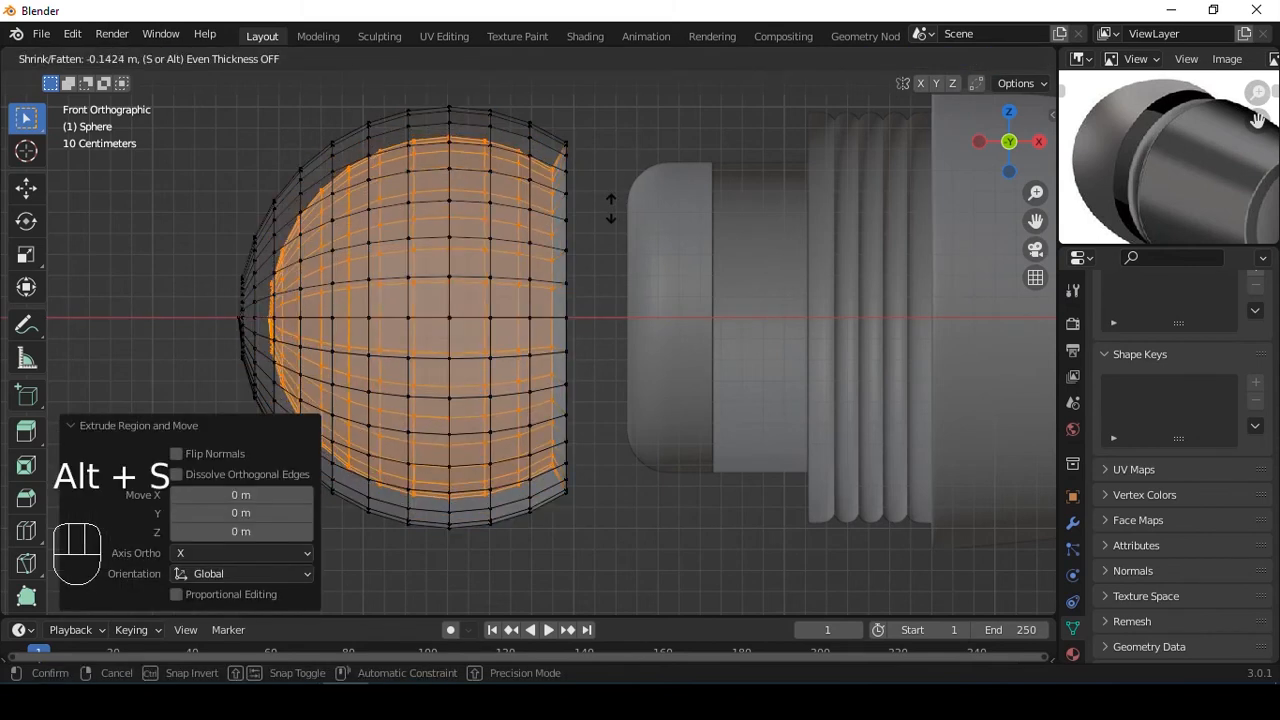
{"action": "left_click", "coordinate": [611, 208]}
{"action": "middle_click_drag", "start_coordinate": [611, 208], "coordinate": [586, 200]}
{"action": "key", "text": "alt+z"}
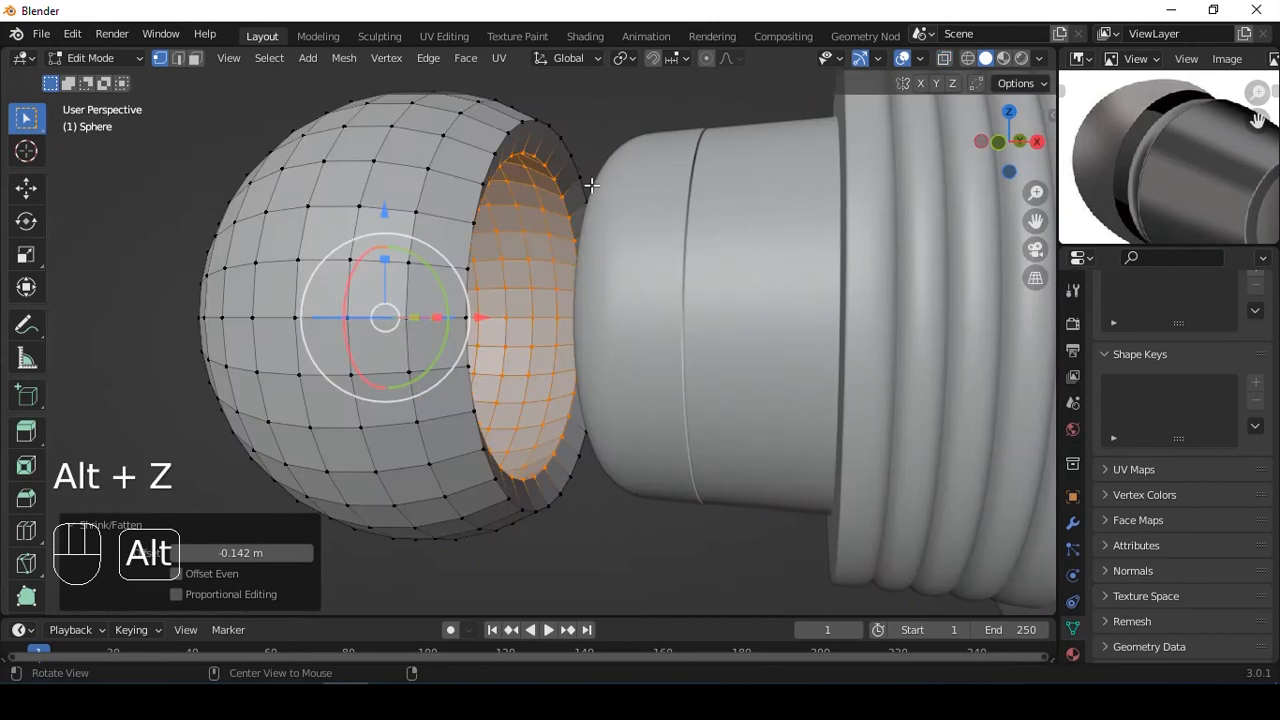
Apply a level 3 subdivision to the ear tip sphere and shade it smooth with Auto Smooth enabled.
{"action": "key", "text": "Tab"}
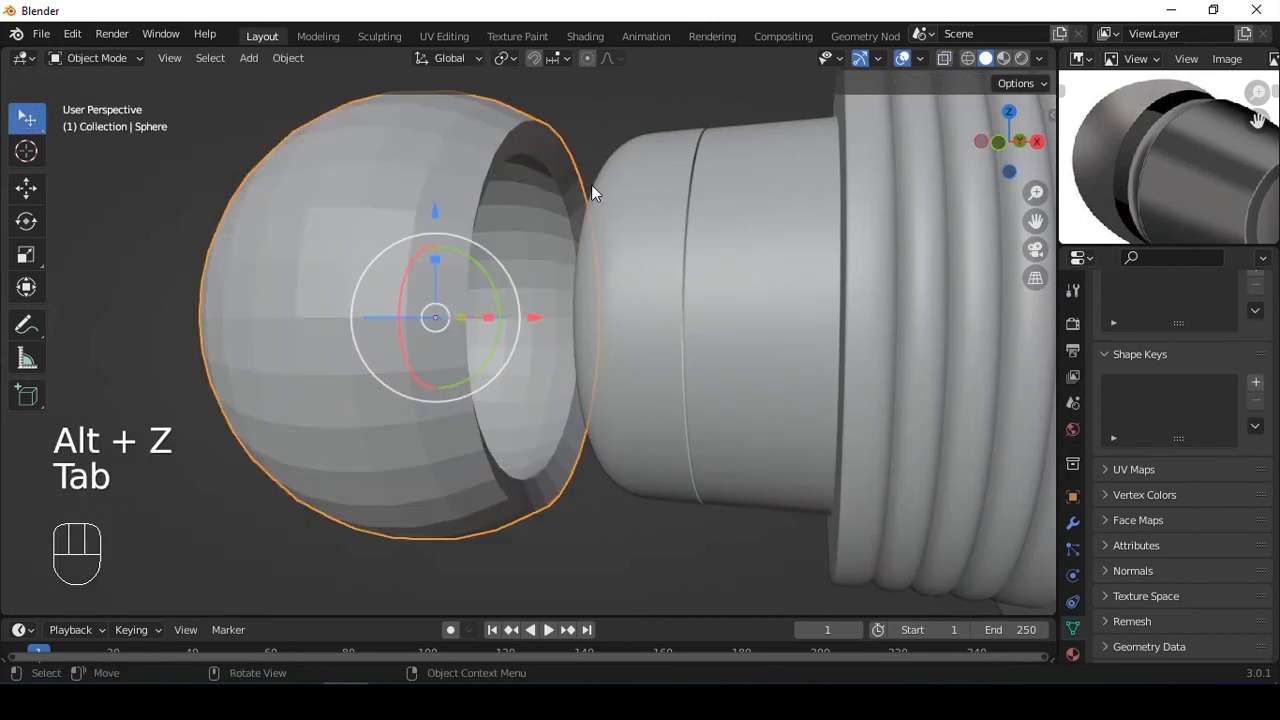
{"action": "key", "text": "ctrl+3"}
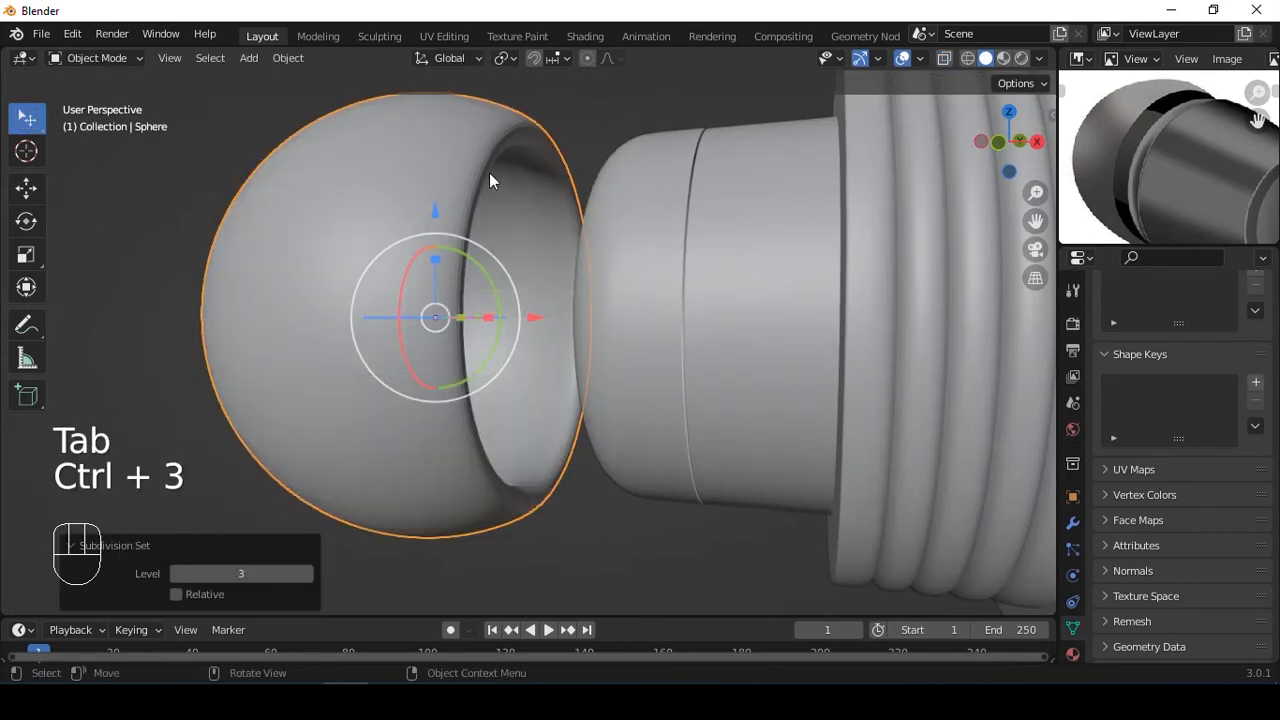
{"action": "scroll", "coordinate": [491, 190], "scroll_direction": "up", "scroll_amount": 2}
{"action": "right_click", "coordinate": [366, 154]}
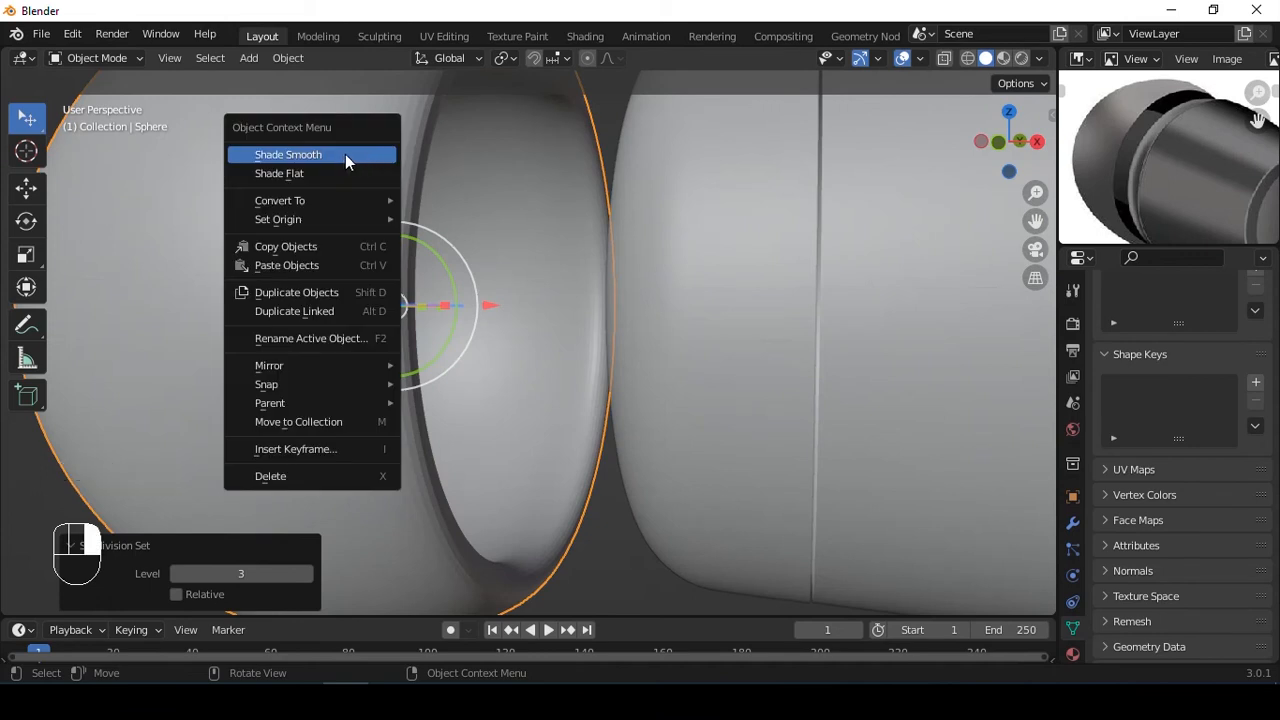
{"action": "left_click", "coordinate": [345, 154]}
{"action": "scroll", "coordinate": [462, 169], "scroll_direction": "down", "scroll_amount": 2}
{"action": "key", "text": "q"}
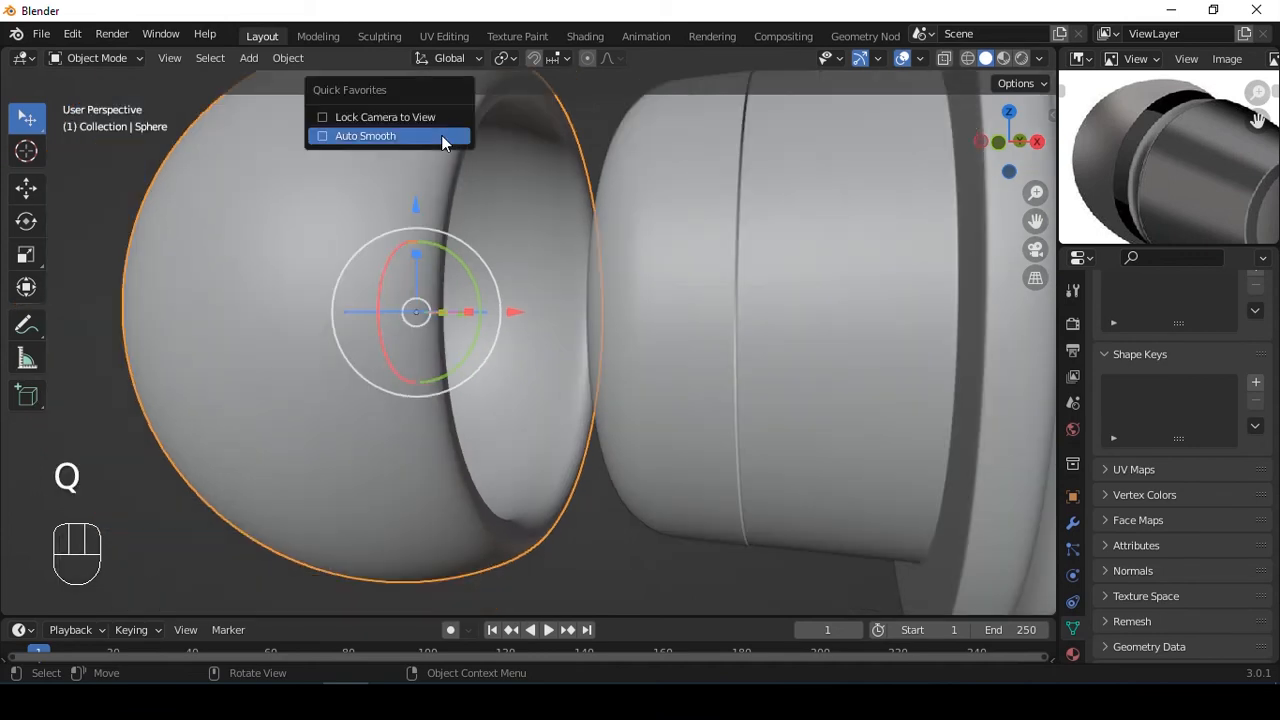
{"action": "left_click", "coordinate": [441, 135]}
{"action": "scroll", "coordinate": [451, 148], "scroll_direction": "down", "scroll_amount": 3}
{"action": "key", "text": "Tab"}
{"action": "key", "text": "s"}
{"action": "key", "text": "alt+s"}
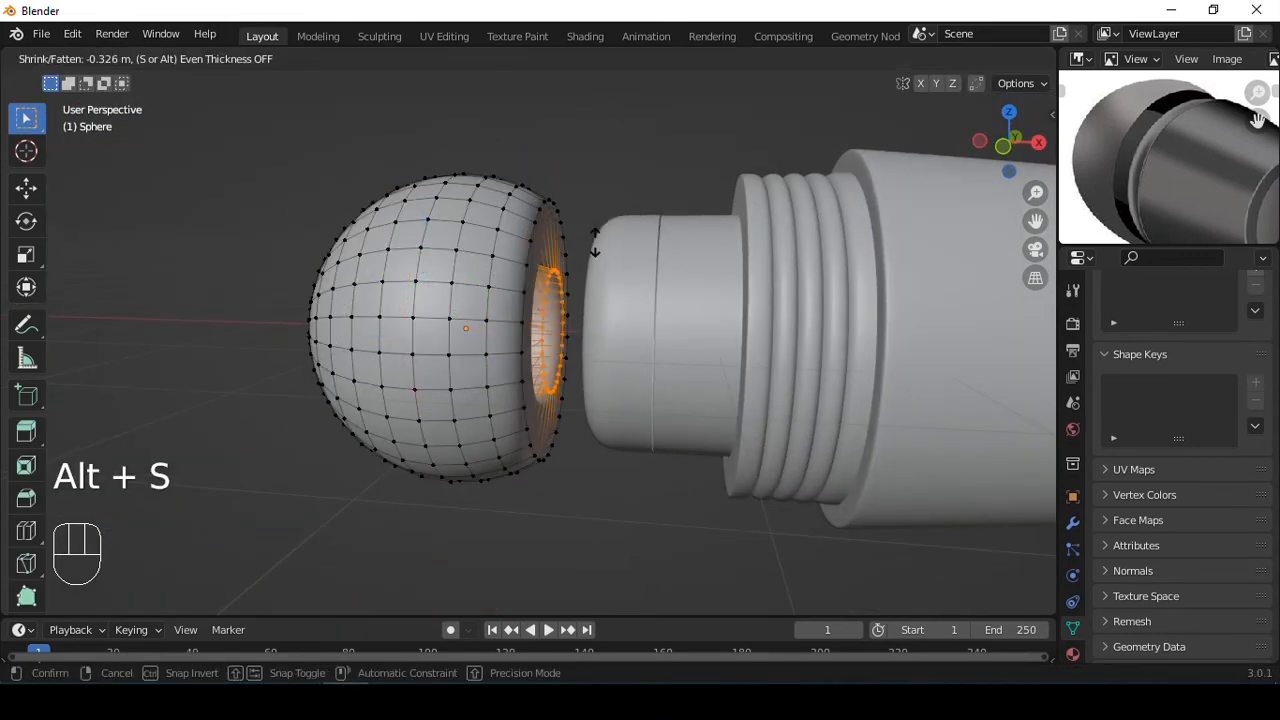
{"action": "right_click", "coordinate": [595, 242]}
{"action": "key", "text": "alt+s"}
{"action": "left_click", "coordinate": [591, 252]}
{"action": "key", "text": "Tab"}
{"action": "middle_click_drag", "start_coordinate": [525, 276], "coordinate": [488, 284], "text": "alt"}
{"action": "scroll", "coordinate": [593, 231], "scroll_direction": "up", "scroll_amount": 3}
{"action": "key", "text": "ctrl+z"}
{"action": "key", "text": "ctrl+z"}
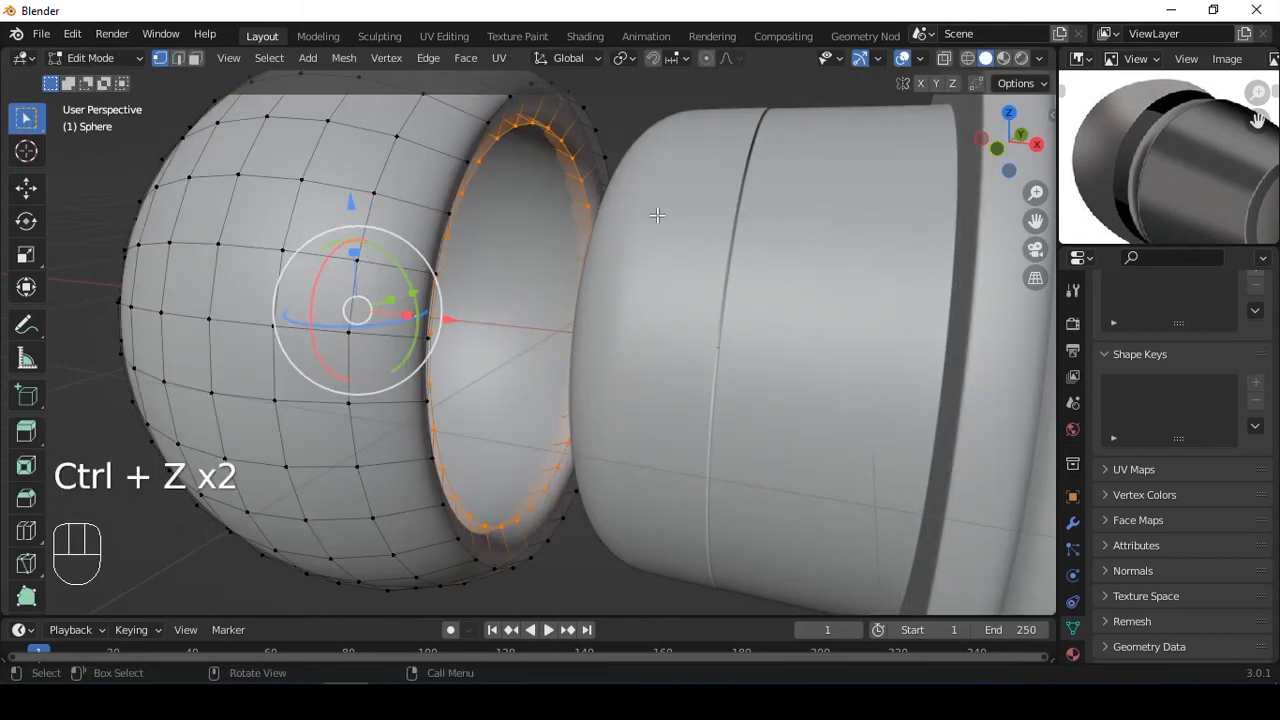
Scale the ear tip's inner wall down and shrink it along its normals to thicken the shell.
{"action": "key", "text": "s"}
{"action": "left_click", "coordinate": [617, 219]}
{"action": "key", "text": "alt+s"}
{"action": "left_click", "coordinate": [586, 240]}
{"action": "key", "text": "Tab"}
{"action": "scroll", "coordinate": [588, 240], "scroll_direction": "down", "scroll_amount": 3}
{"action": "middle_click_drag", "start_coordinate": [590, 240], "coordinate": [588, 282], "text": "alt"}
{"action": "scroll", "coordinate": [601, 298], "scroll_direction": "up", "scroll_amount": 1}
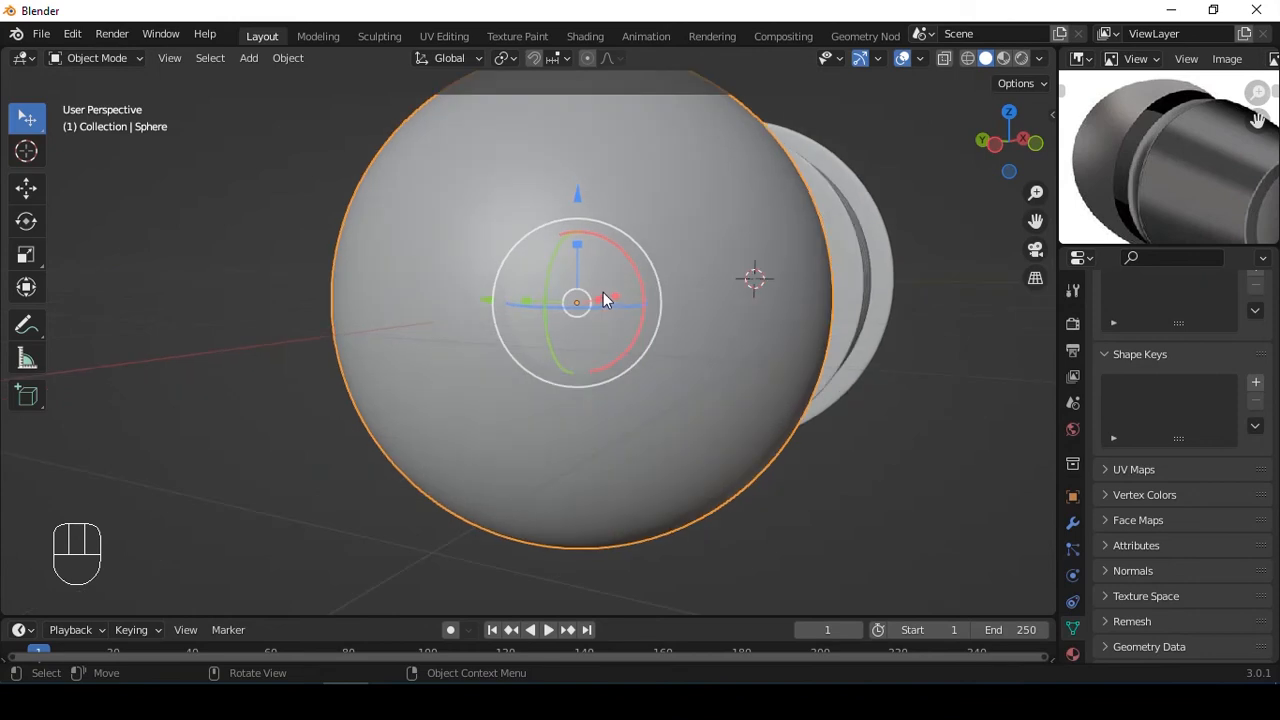
Select the outer shell's pole vertex at the ear tip's front, grow the selection once and delete those vertices.
{"action": "key", "text": "Tab"}
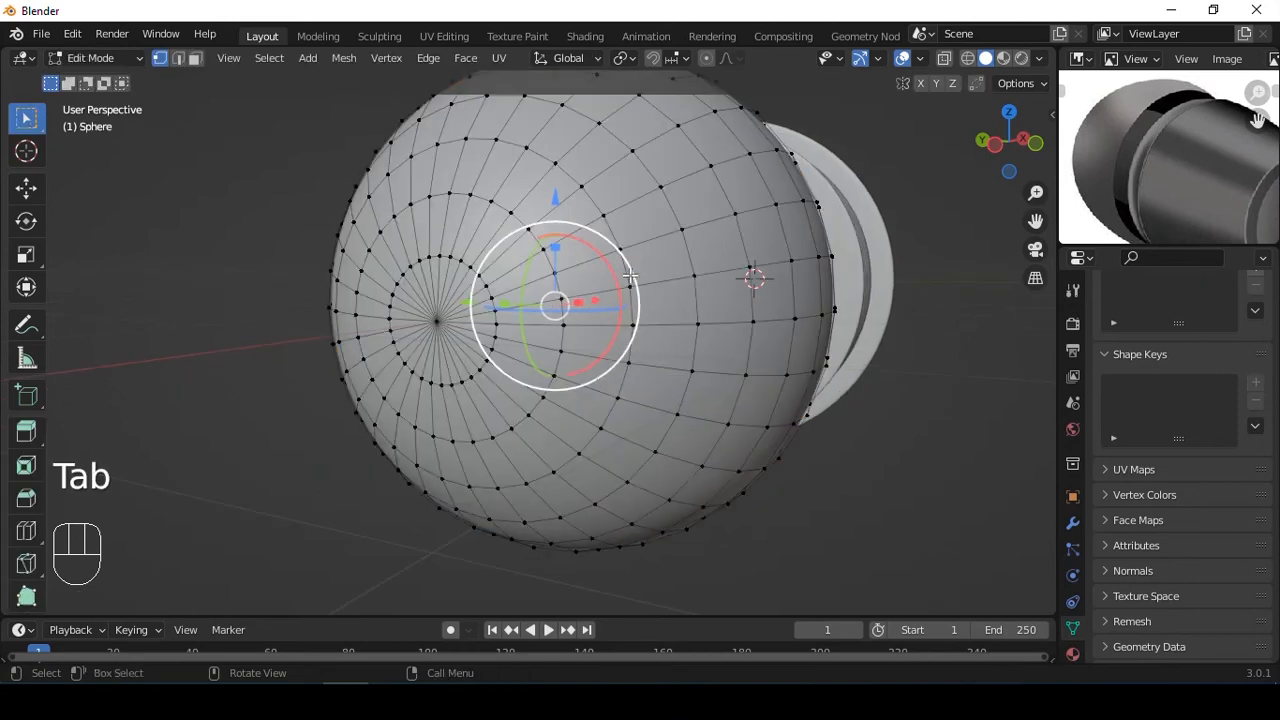
{"action": "left_click", "coordinate": [437, 321]}
{"action": "scroll", "coordinate": [493, 302], "scroll_direction": "up", "scroll_amount": 5}
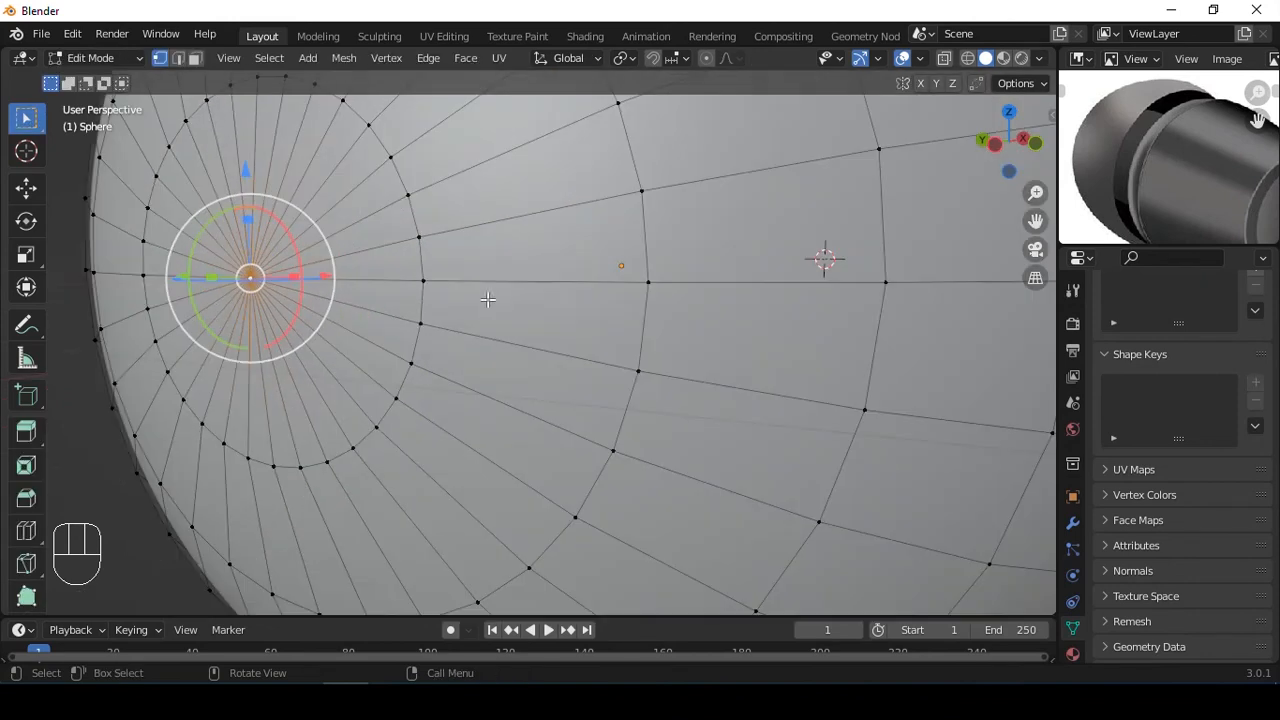
{"action": "scroll", "coordinate": [487, 299], "scroll_direction": "down", "scroll_amount": 3}
{"action": "key", "text": "ctrl+KP_Add"}
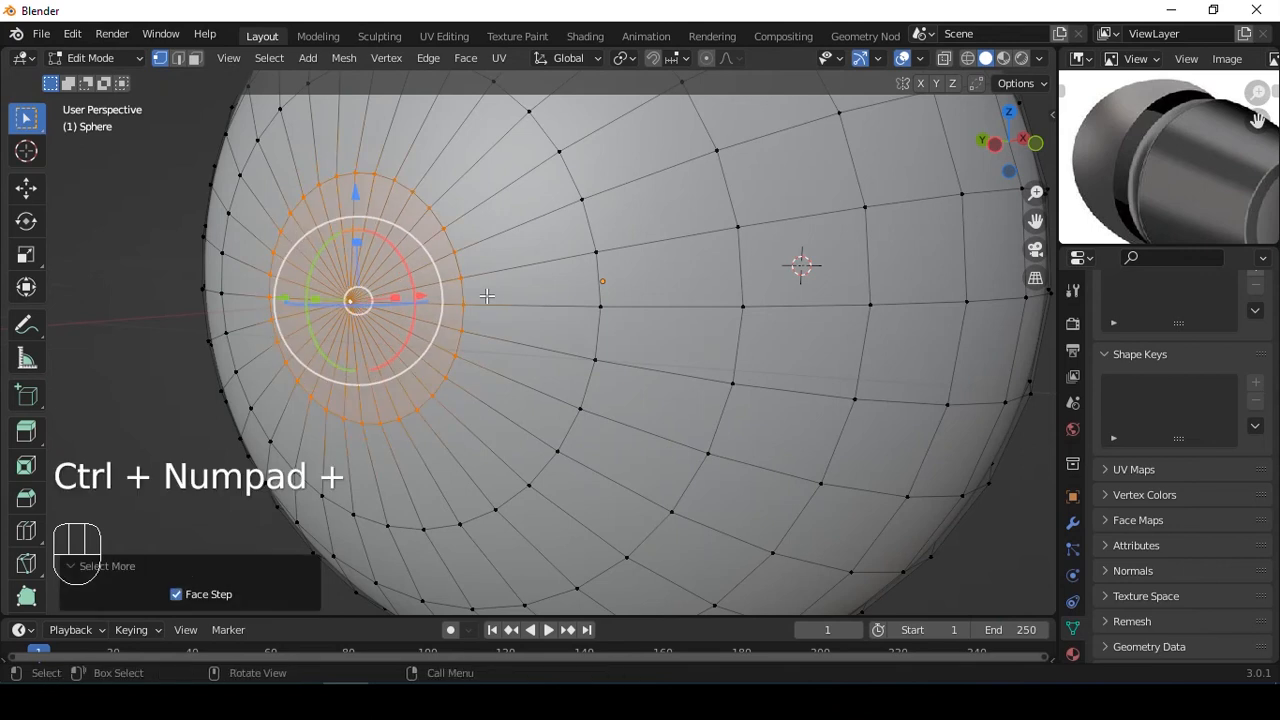
{"action": "key", "text": "x"}
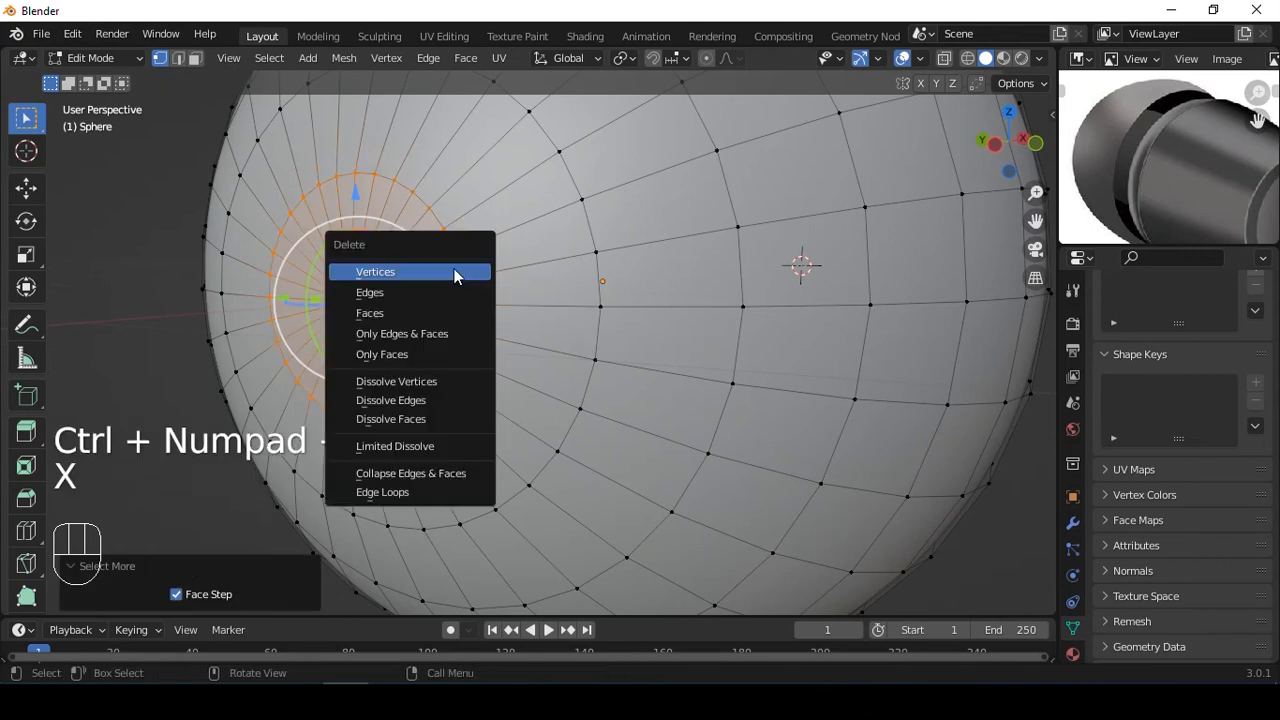
{"action": "left_click", "coordinate": [454, 272]}
{"action": "middle_click_drag", "start_coordinate": [454, 272], "coordinate": [555, 285], "text": "alt"}
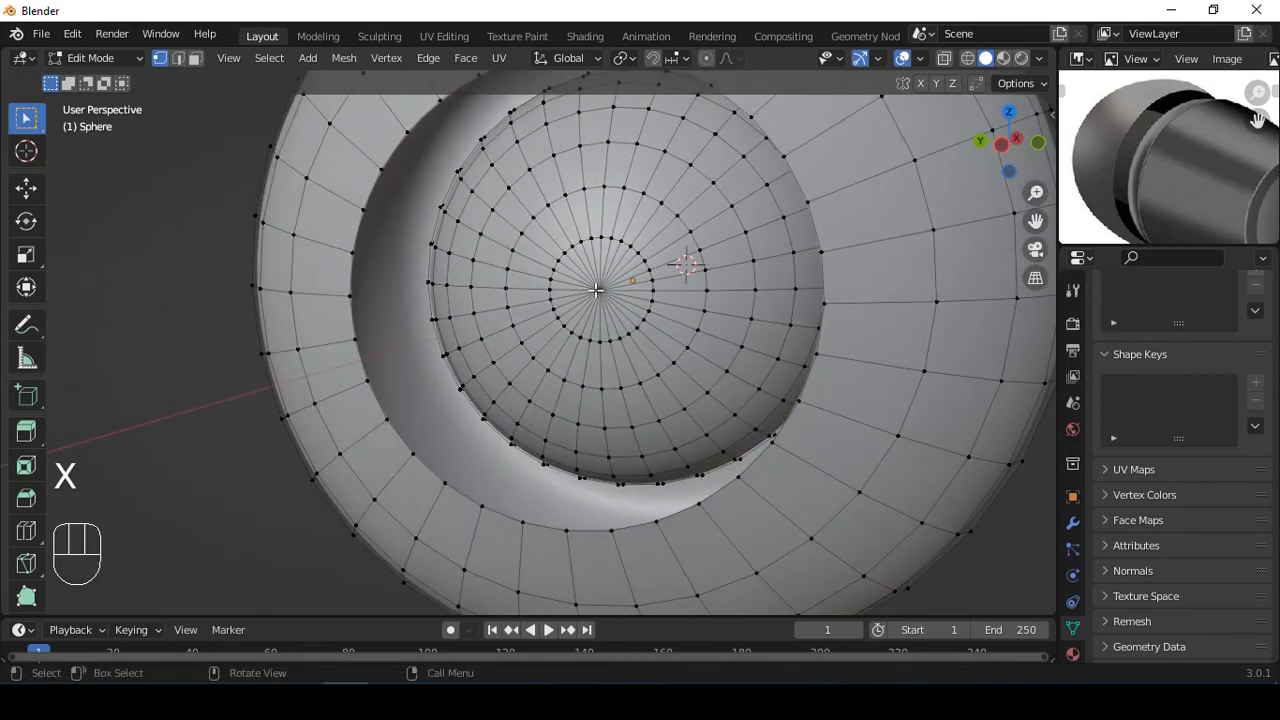
Open the inner shell the same way by deleting its front pole vertex and the first ring around it.
{"action": "left_click", "coordinate": [596, 290]}
{"action": "scroll", "coordinate": [597, 284], "scroll_direction": "up", "scroll_amount": 2}
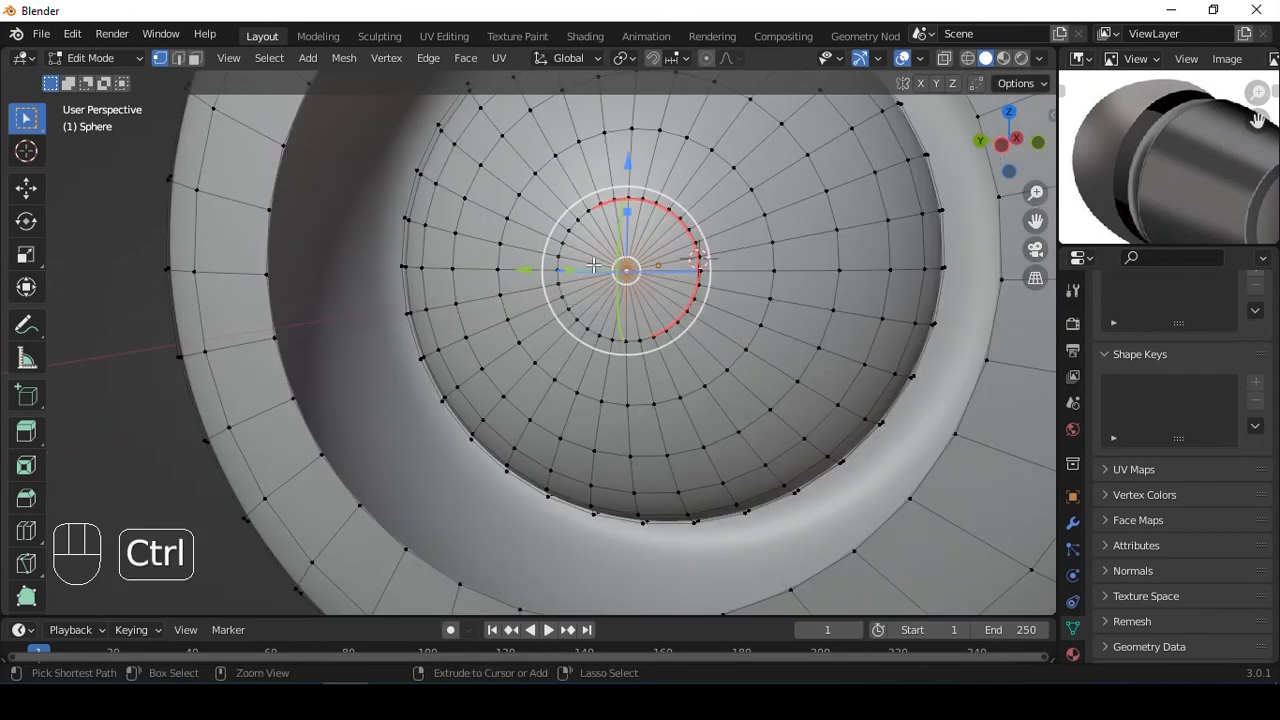
{"action": "key", "text": "ctrl+KP_Add"}
{"action": "key", "text": "x"}
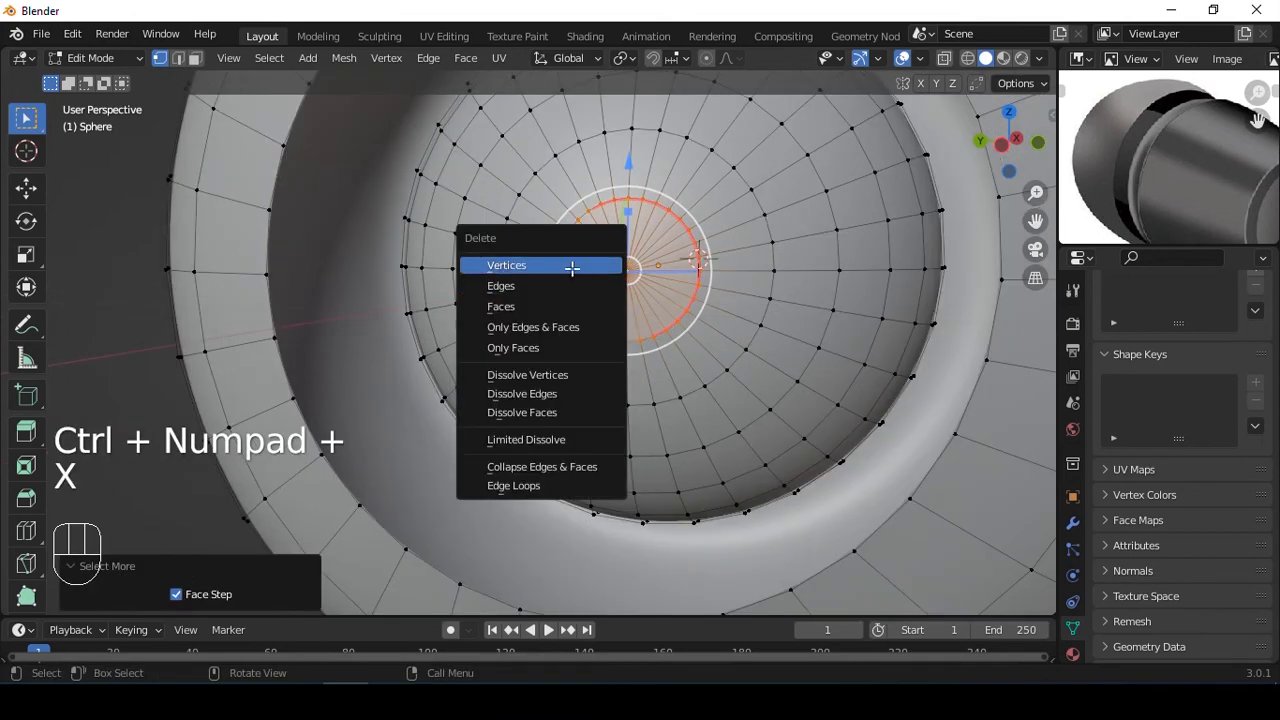
{"action": "left_click", "coordinate": [585, 263]}
{"action": "middle_click_drag", "start_coordinate": [589, 260], "coordinate": [544, 238], "text": "alt"}
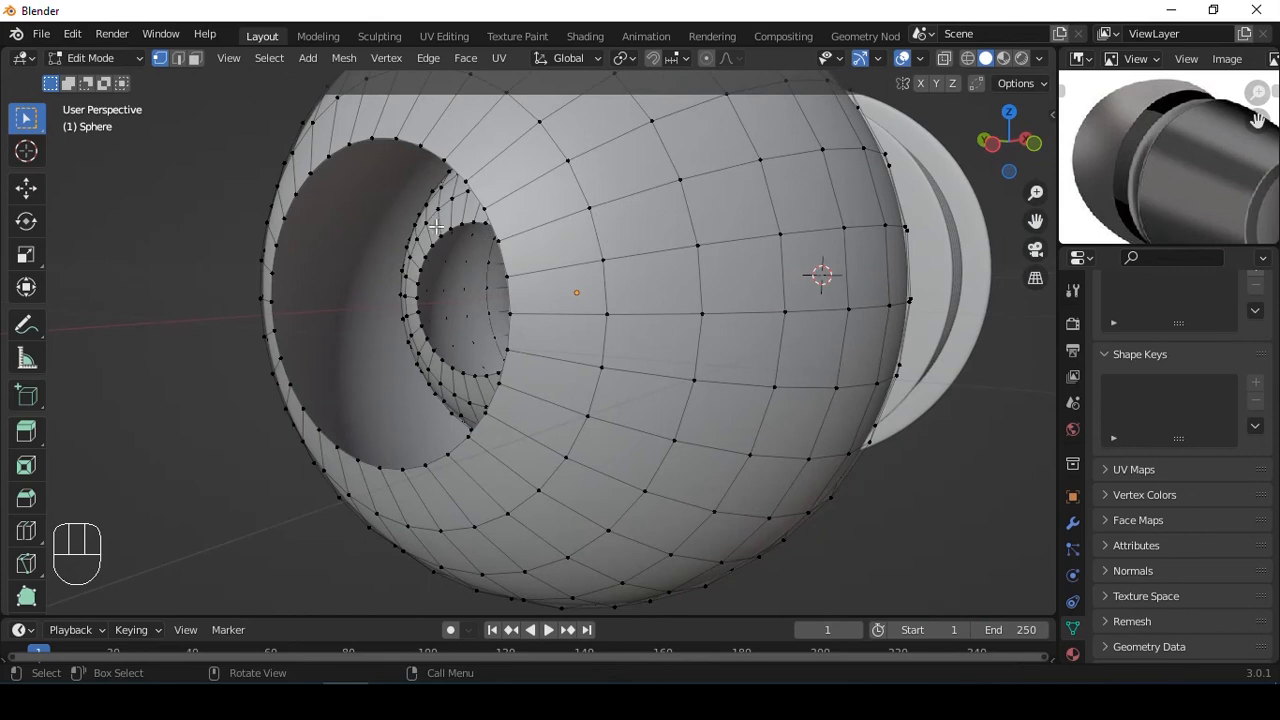
Select the edge loops of the outer and inner front openings and bridge them to close the ear tip's wall.
{"action": "key", "text": "2"}
{"action": "middle_click_drag", "start_coordinate": [403, 194], "coordinate": [458, 239], "text": "alt+shift"}
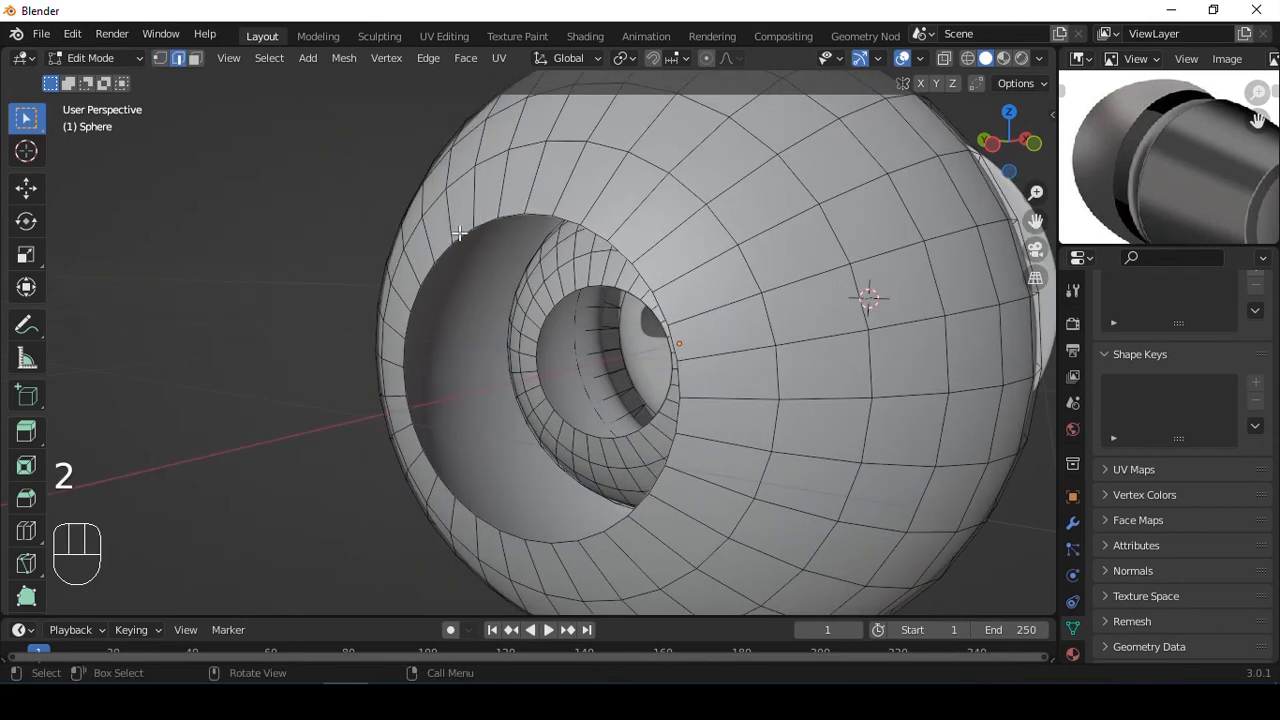
{"action": "left_click", "coordinate": [460, 232], "text": "alt"}
{"action": "scroll", "coordinate": [370, 288], "scroll_direction": "up", "scroll_amount": 2}
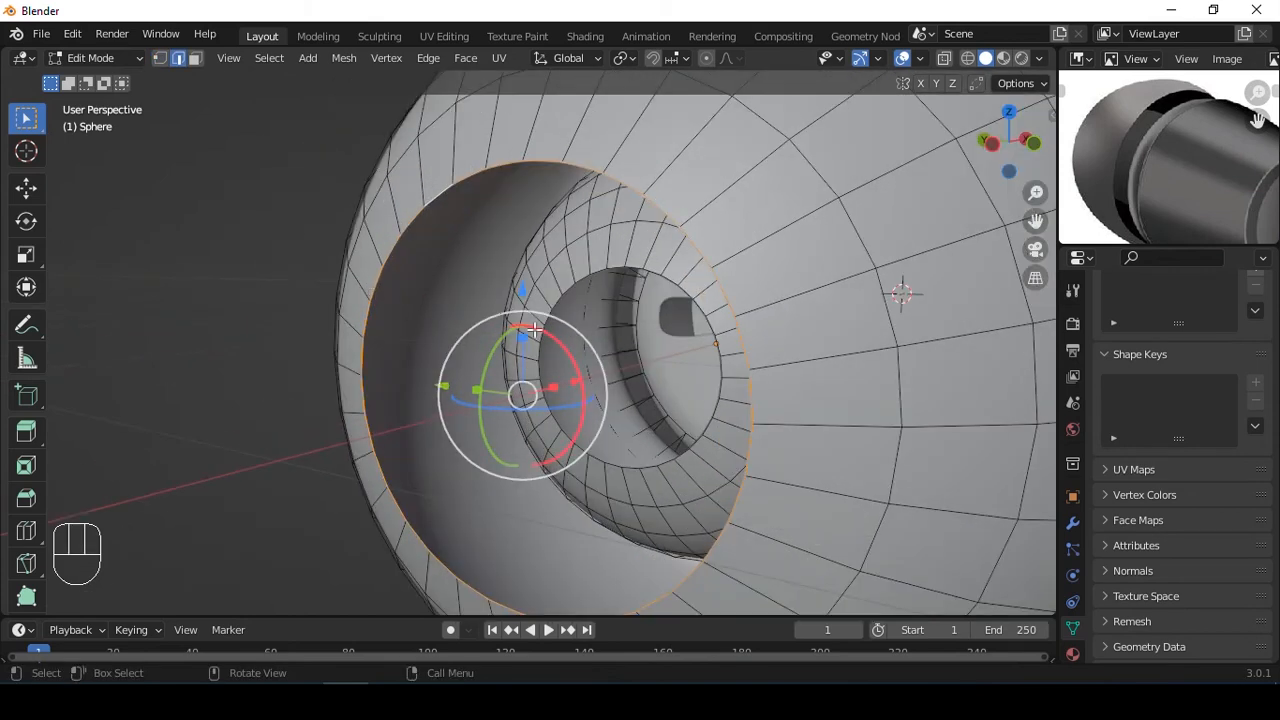
{"action": "left_click", "coordinate": [550, 300], "text": "shift"}
{"action": "key", "text": "ctrl+z"}
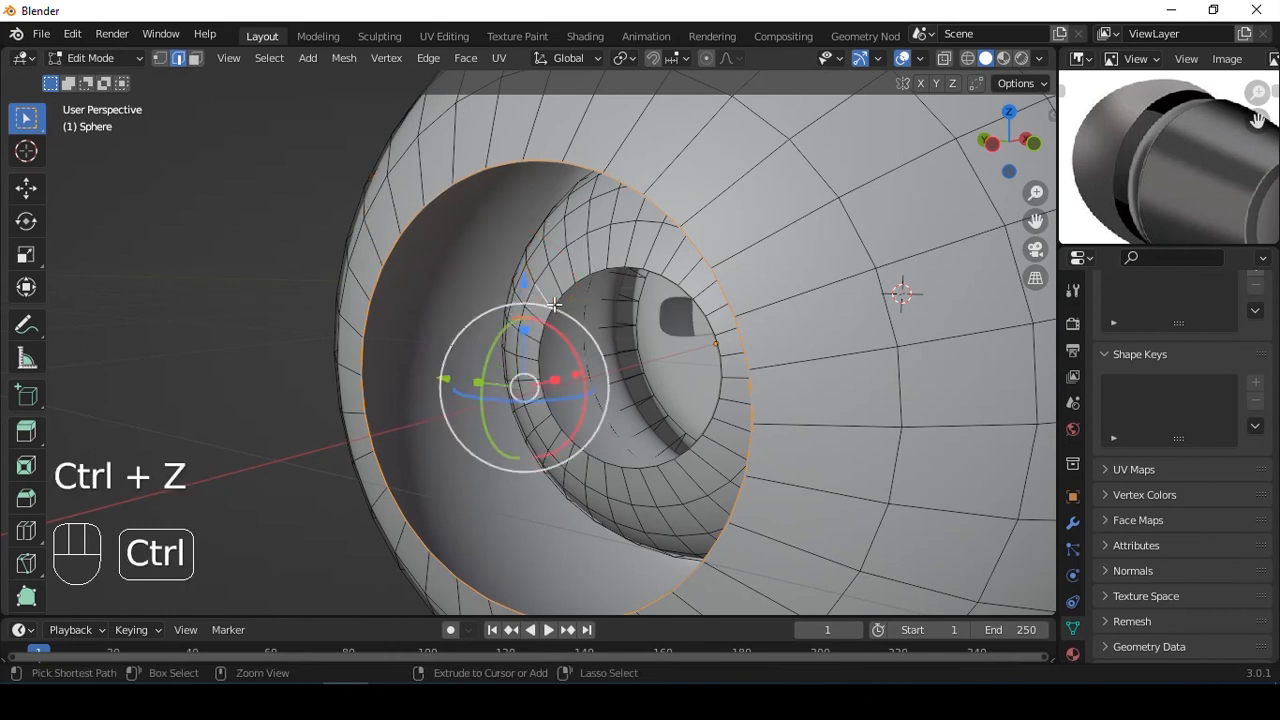
{"action": "key", "text": "ctrl+z"}
{"action": "left_click", "coordinate": [555, 306], "text": "shift"}
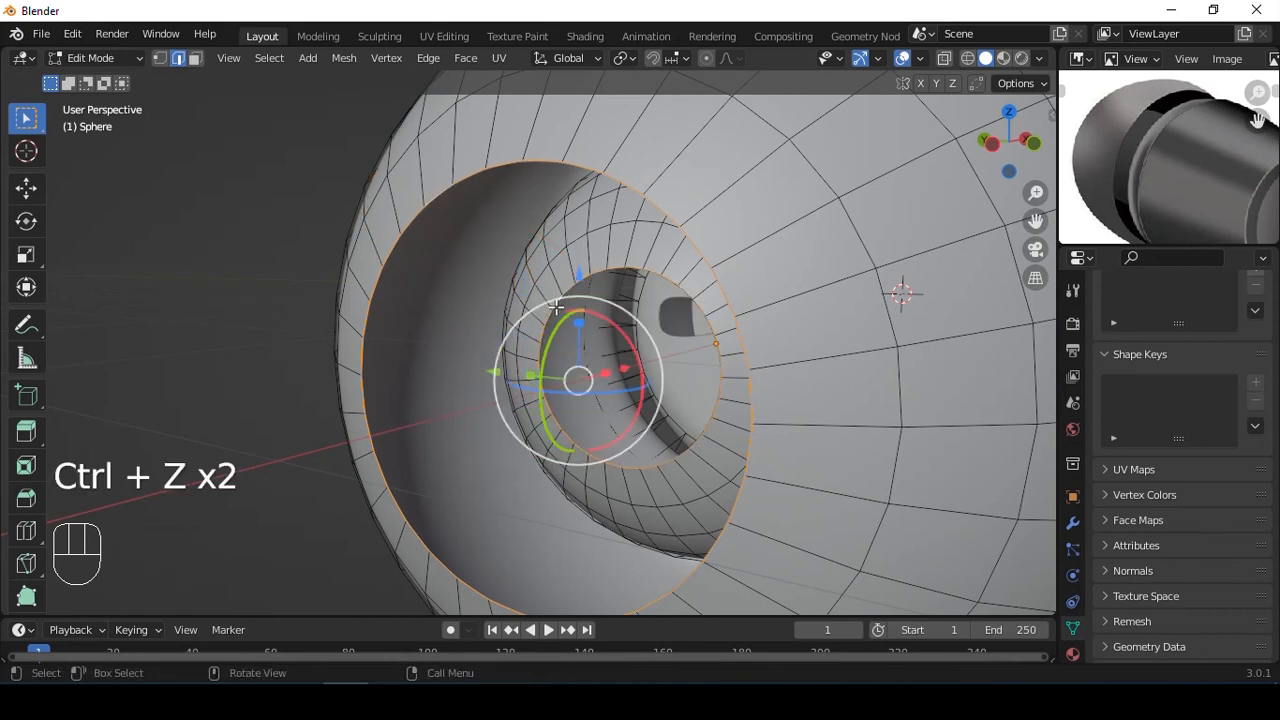
{"action": "right_click", "coordinate": [565, 298]}
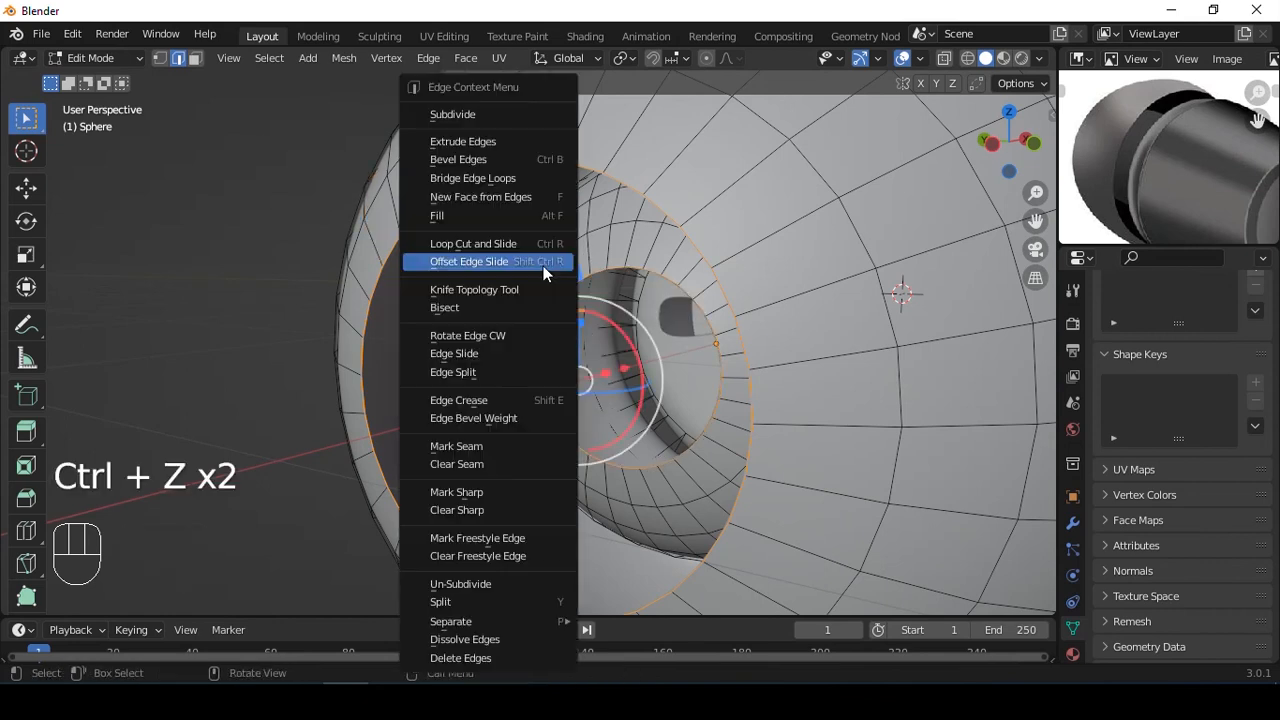
{"action": "left_click", "coordinate": [477, 178]}
{"action": "key", "text": "Tab"}
{"action": "scroll", "coordinate": [694, 282], "scroll_direction": "down", "scroll_amount": 5}
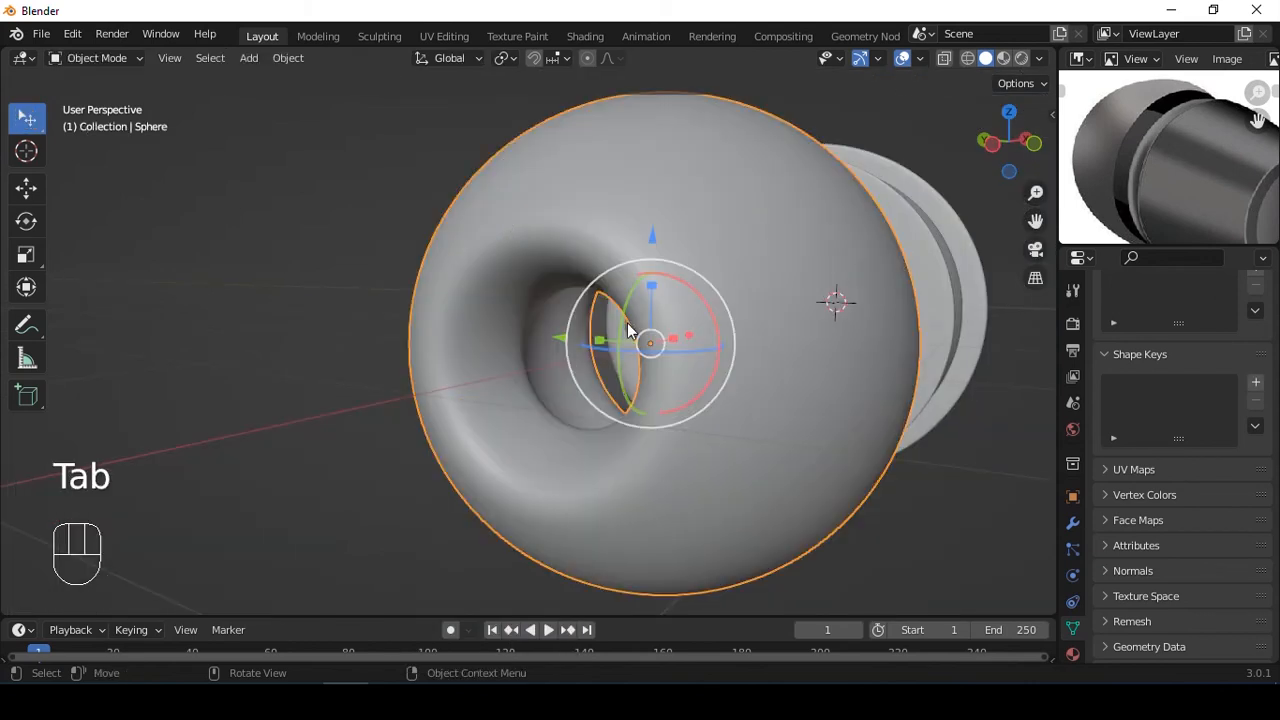
Move the ear tip along X onto the neck cap and scale it up slightly wider than the body.
{"action": "left_click_drag", "start_coordinate": [694, 276], "coordinate": [594, 246], "text": "alt"}
{"action": "mouse_move", "coordinate": [625, 337]}
{"action": "left_mouse_down"}
{"action": "mouse_move", "coordinate": [797, 342]}
{"action": "mouse_move", "coordinate": [709, 305]}
{"action": "mouse_move", "coordinate": [626, 331]}
{"action": "left_mouse_up"}
{"action": "key", "text": "s"}
{"action": "left_click", "coordinate": [786, 297]}
{"action": "left_click", "coordinate": [676, 486]}
{"action": "left_click_drag", "start_coordinate": [676, 478], "coordinate": [811, 309], "text": "alt"}
Examine the earphone in front and right views and the cable stem below the housing in the reference image.
{"action": "key", "text": "grave"}
{"action": "left_click", "coordinate": [763, 258]}
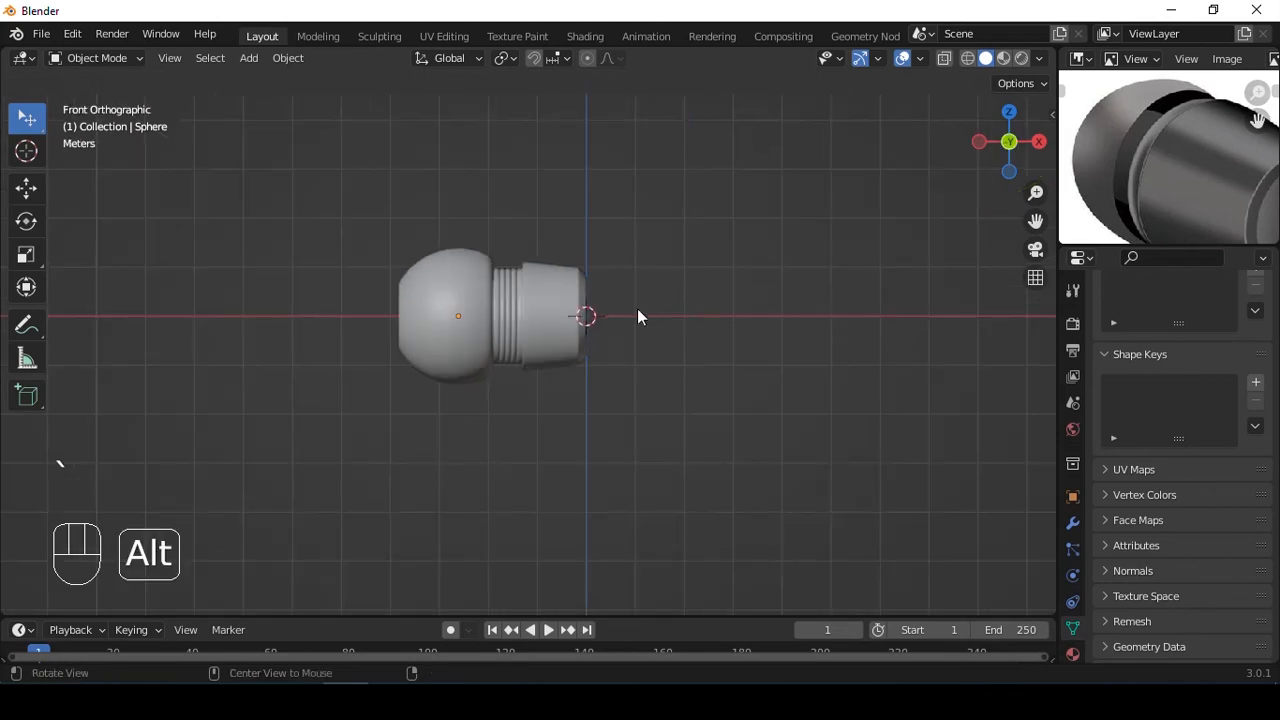
{"action": "scroll", "coordinate": [1169, 158], "scroll_direction": "down", "scroll_amount": 3}
{"action": "left_click_drag", "start_coordinate": [1195, 205], "coordinate": [1173, 143], "text": "alt+shift"}
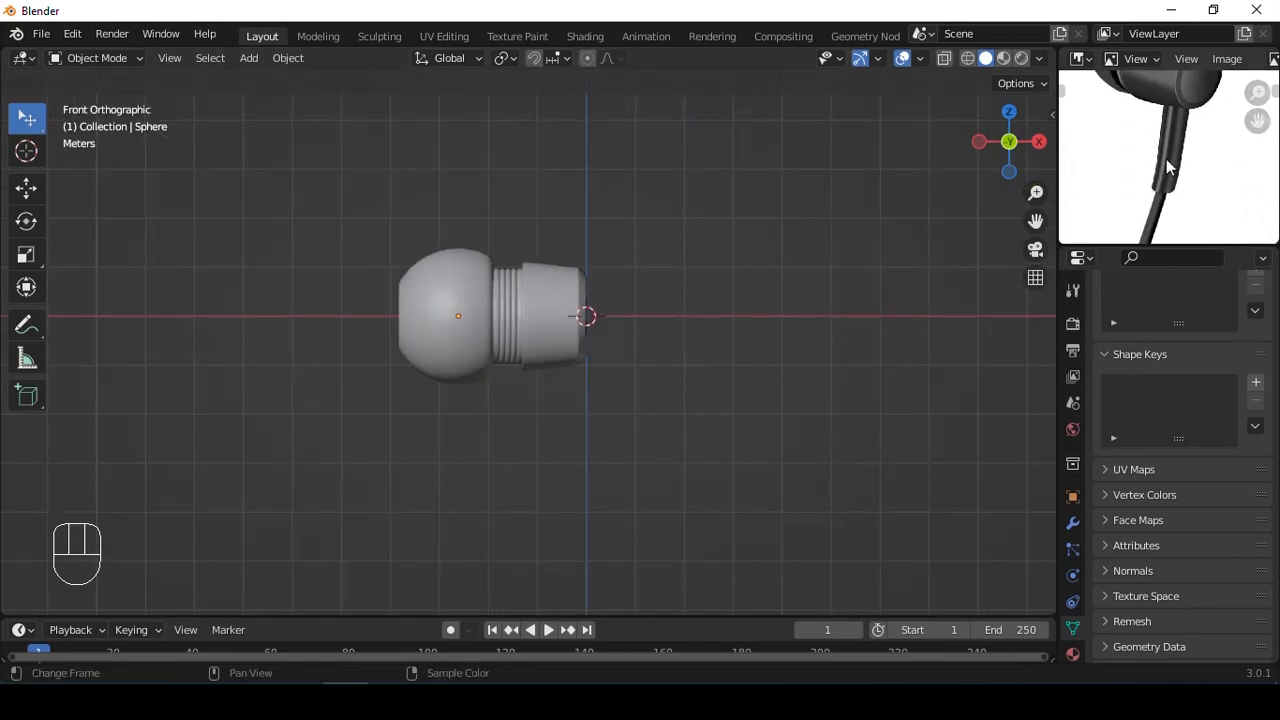
{"action": "key", "text": "KP_3"}
{"action": "scroll", "coordinate": [633, 344], "scroll_direction": "up", "scroll_amount": 5}
{"action": "key", "text": "Tab"}
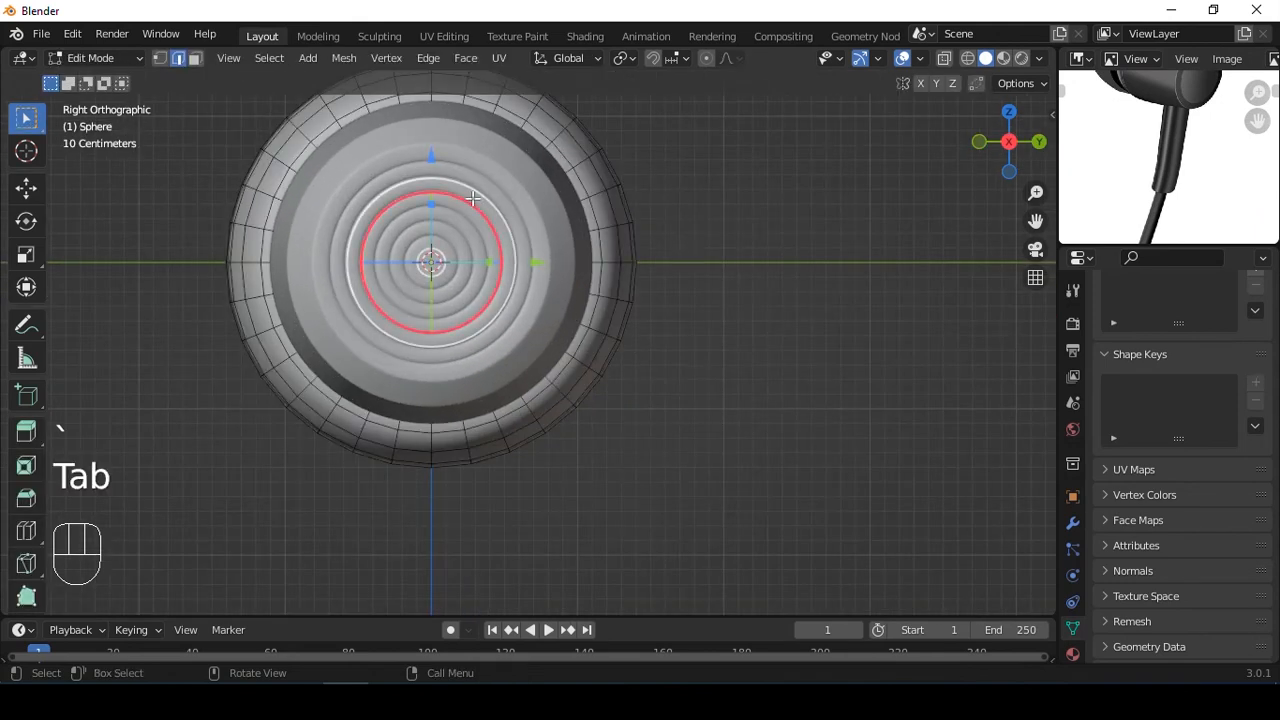
{"action": "key", "text": "Tab"}
{"action": "key", "text": "grave"}
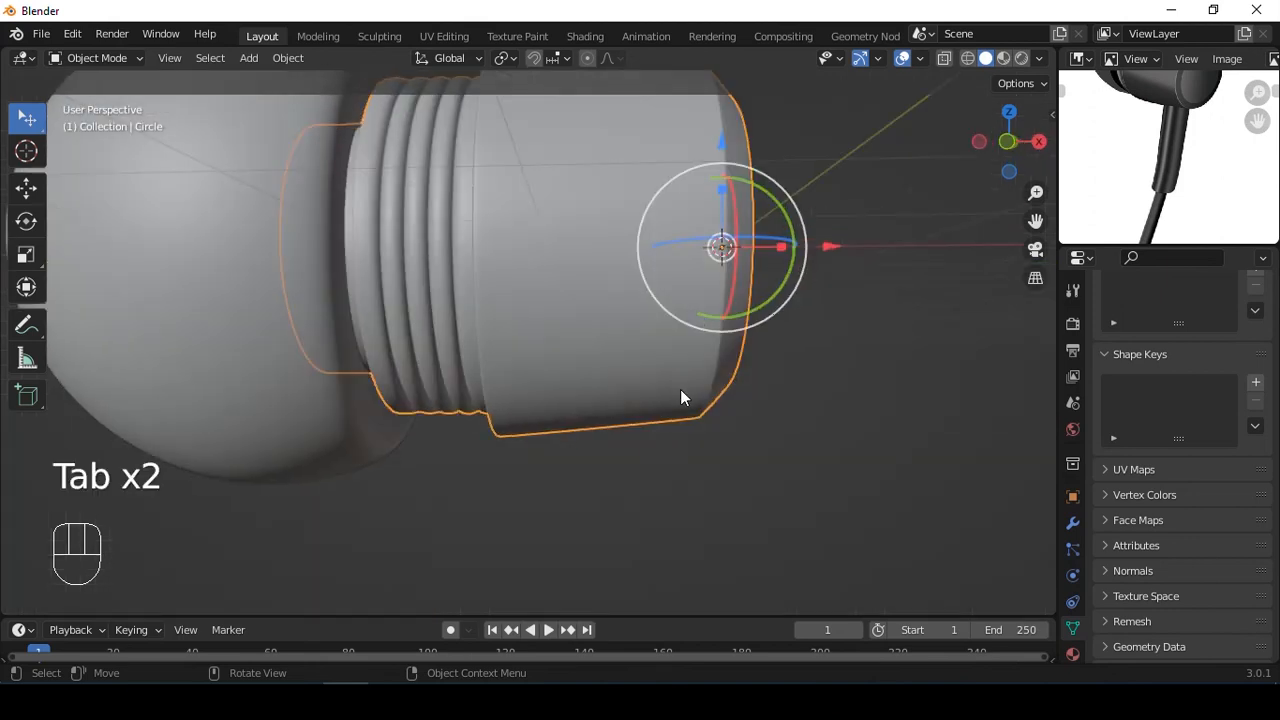
Add two edge loops around the earphone body, one centred and one near the back rim at slide factor 0.872.
{"action": "key", "text": "Tab"}
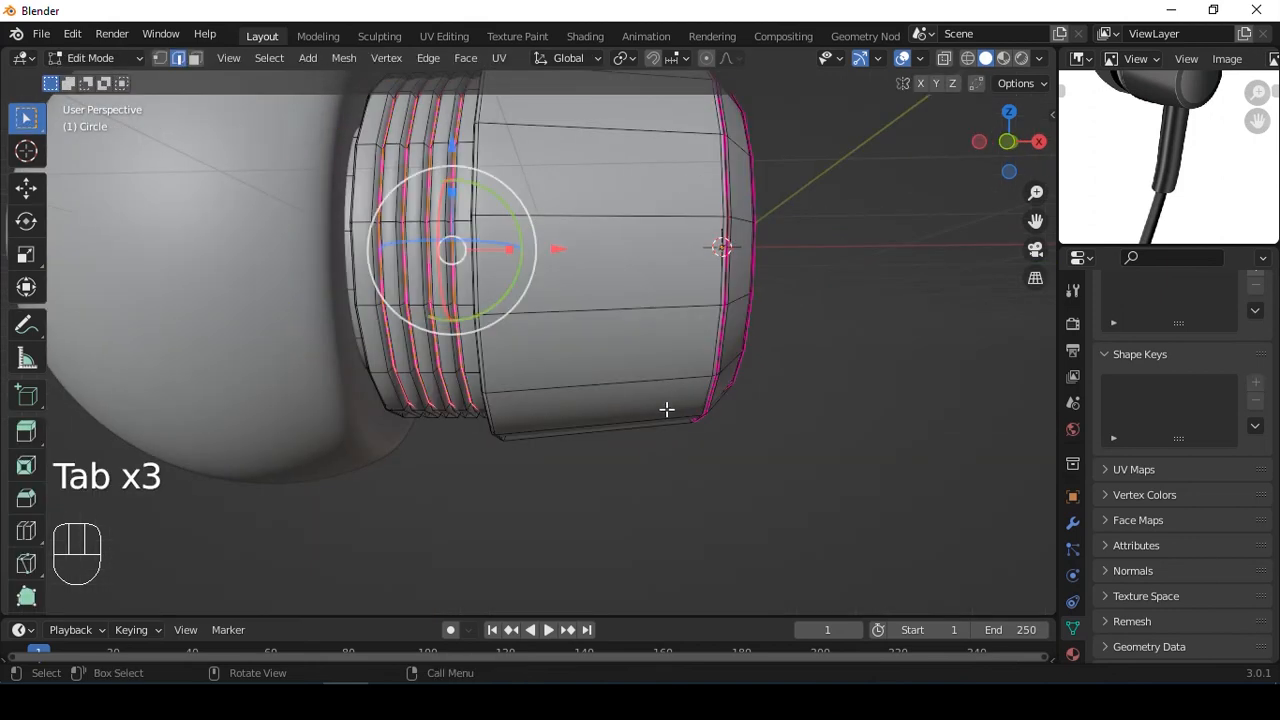
{"action": "key", "text": "ctrl+r"}
{"action": "left_click", "coordinate": [688, 440]}
{"action": "right_click", "coordinate": [688, 438]}
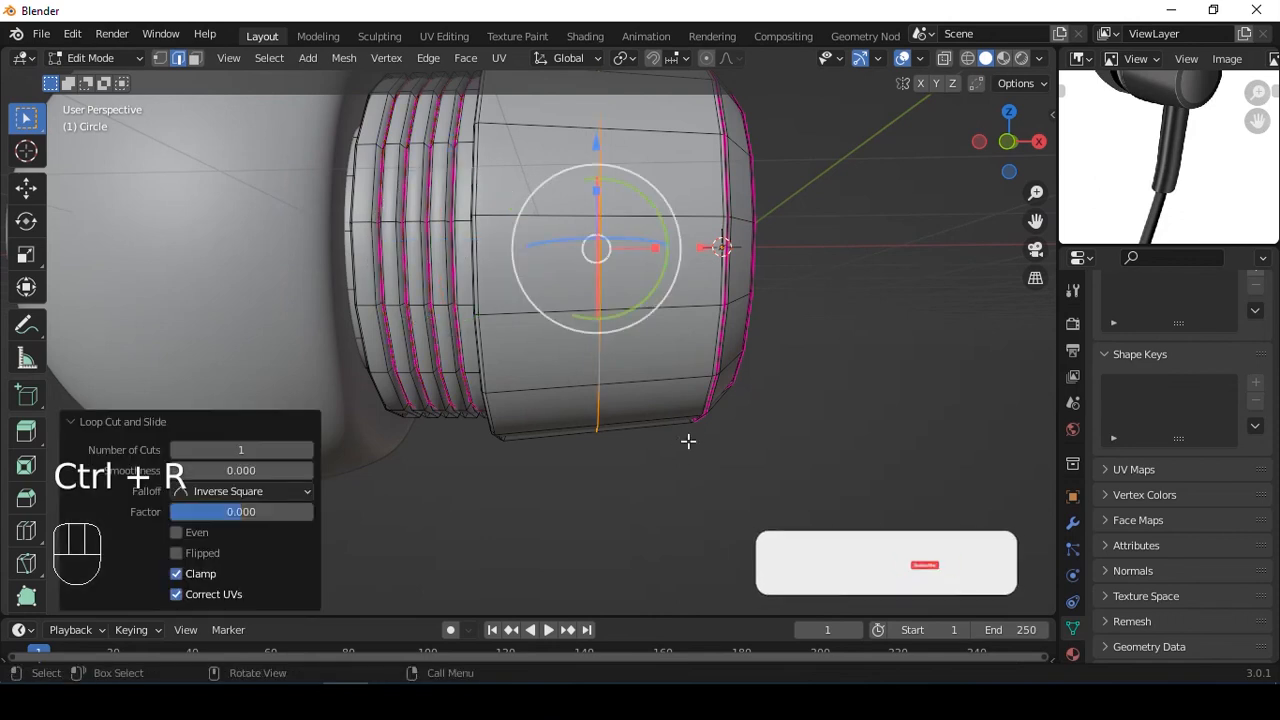
{"action": "key", "text": "ctrl+r"}
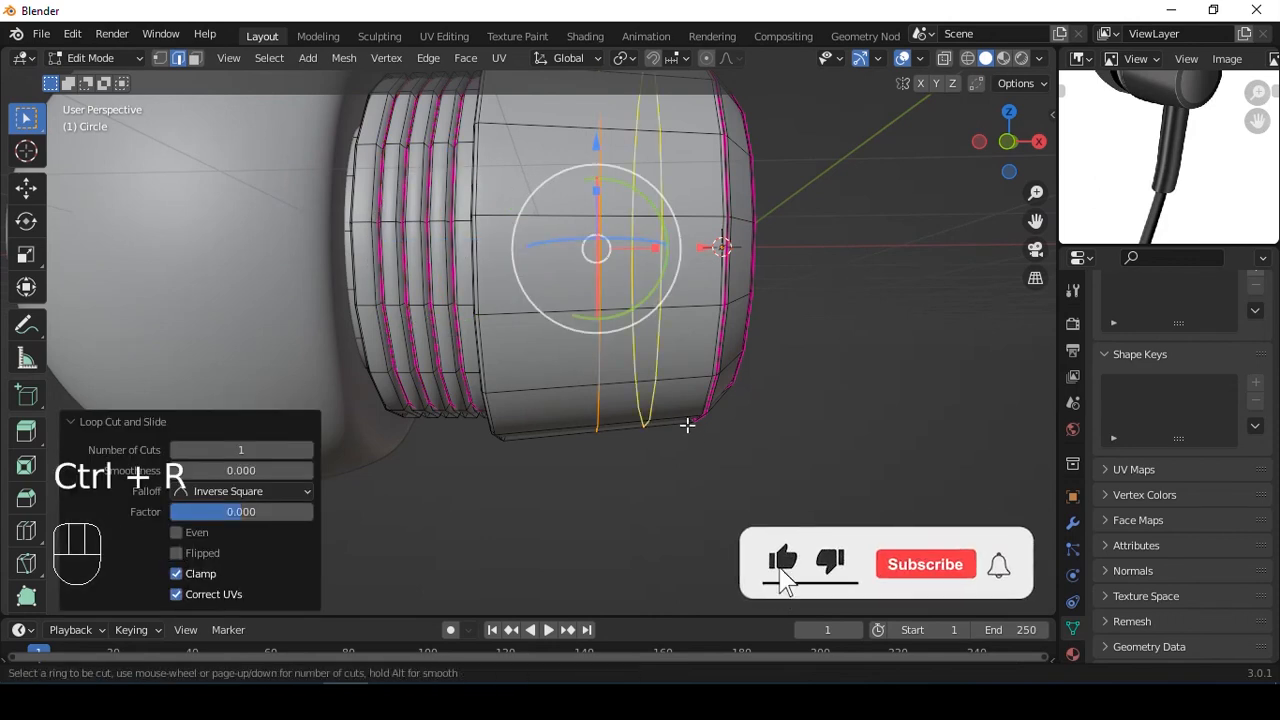
{"action": "left_click", "coordinate": [700, 432]}
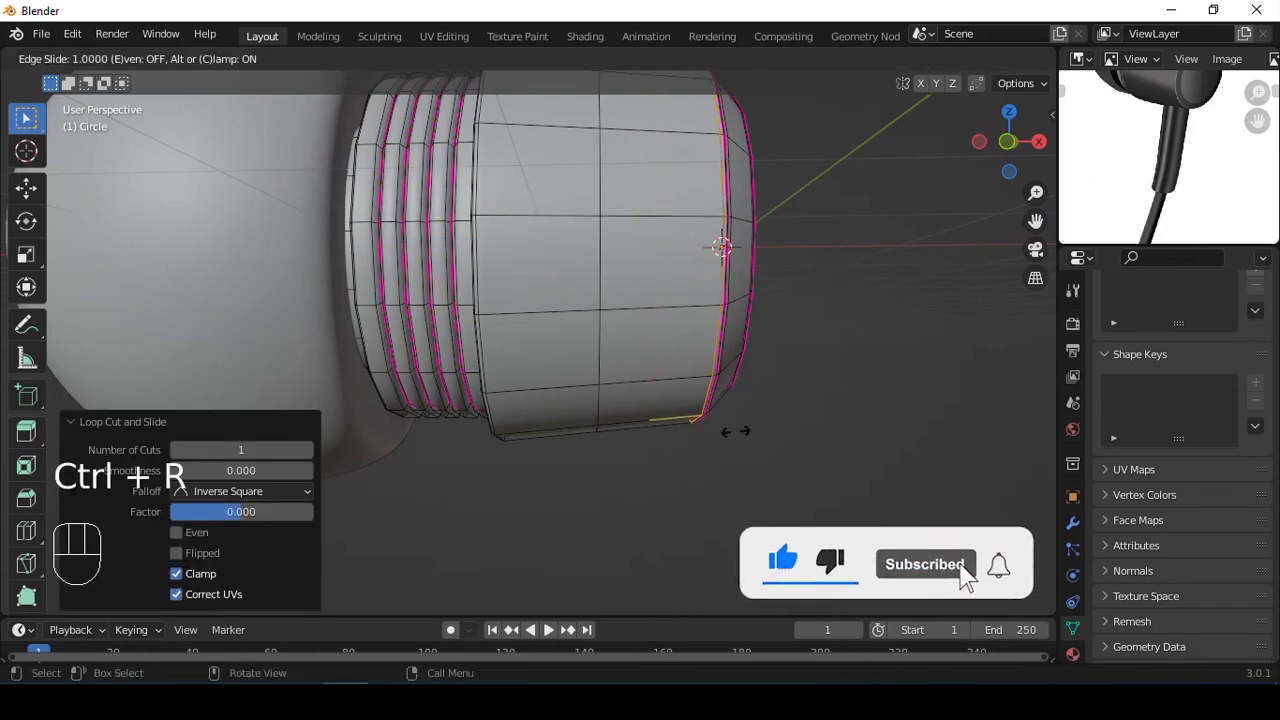
{"action": "left_click", "coordinate": [730, 434]}
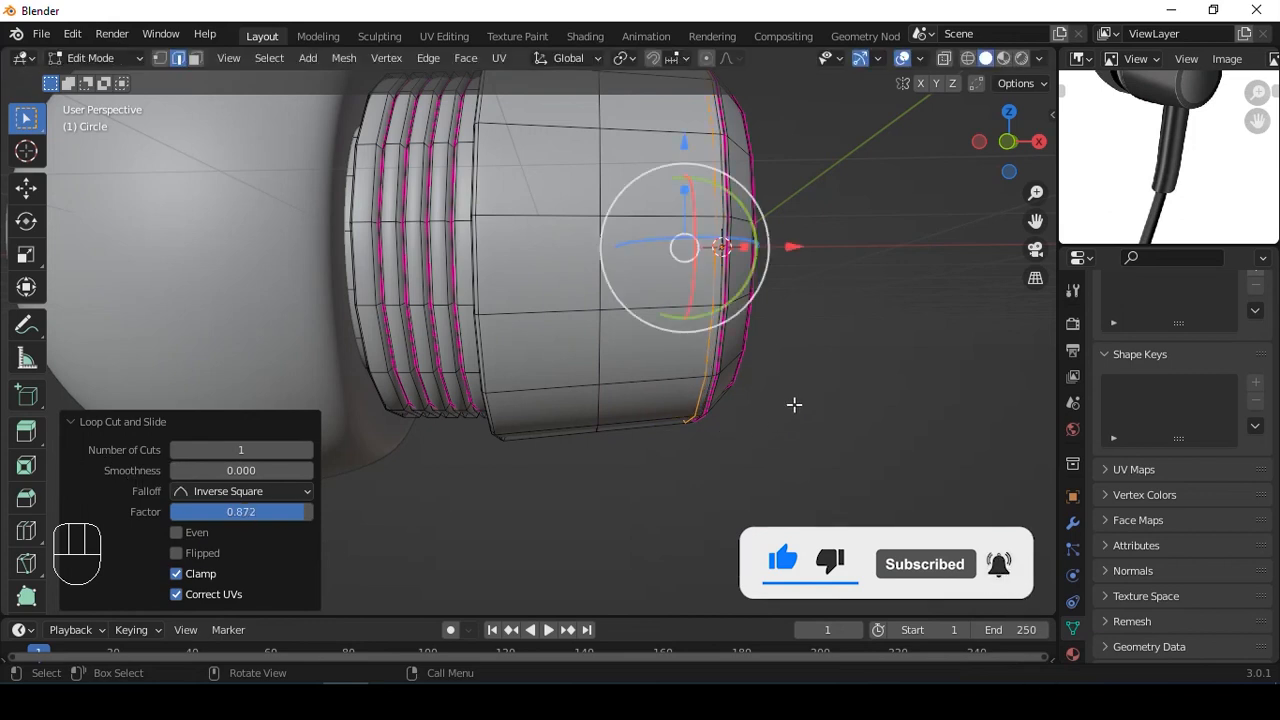
Select the two adjacent rear faces on the body's underside and extrude them outward about 0.086 m.
{"action": "middle_click_drag", "start_coordinate": [794, 403], "coordinate": [590, 313], "text": "alt"}
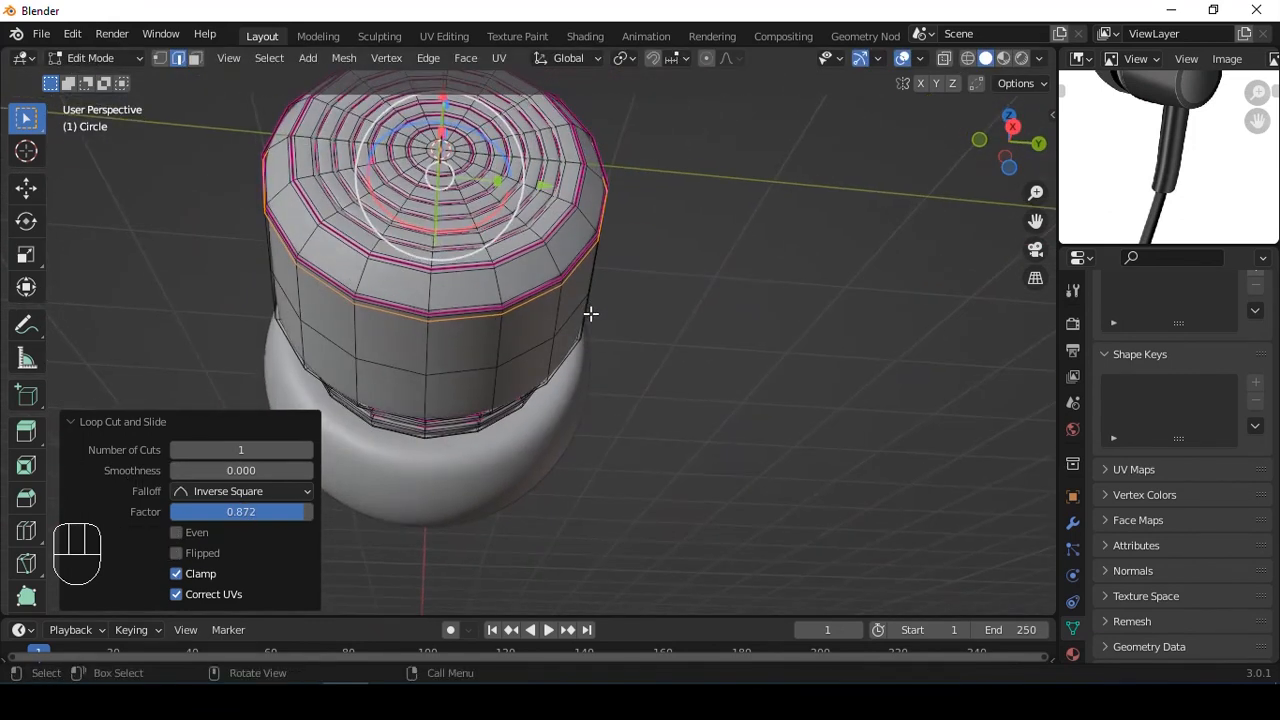
{"action": "key", "text": "3"}
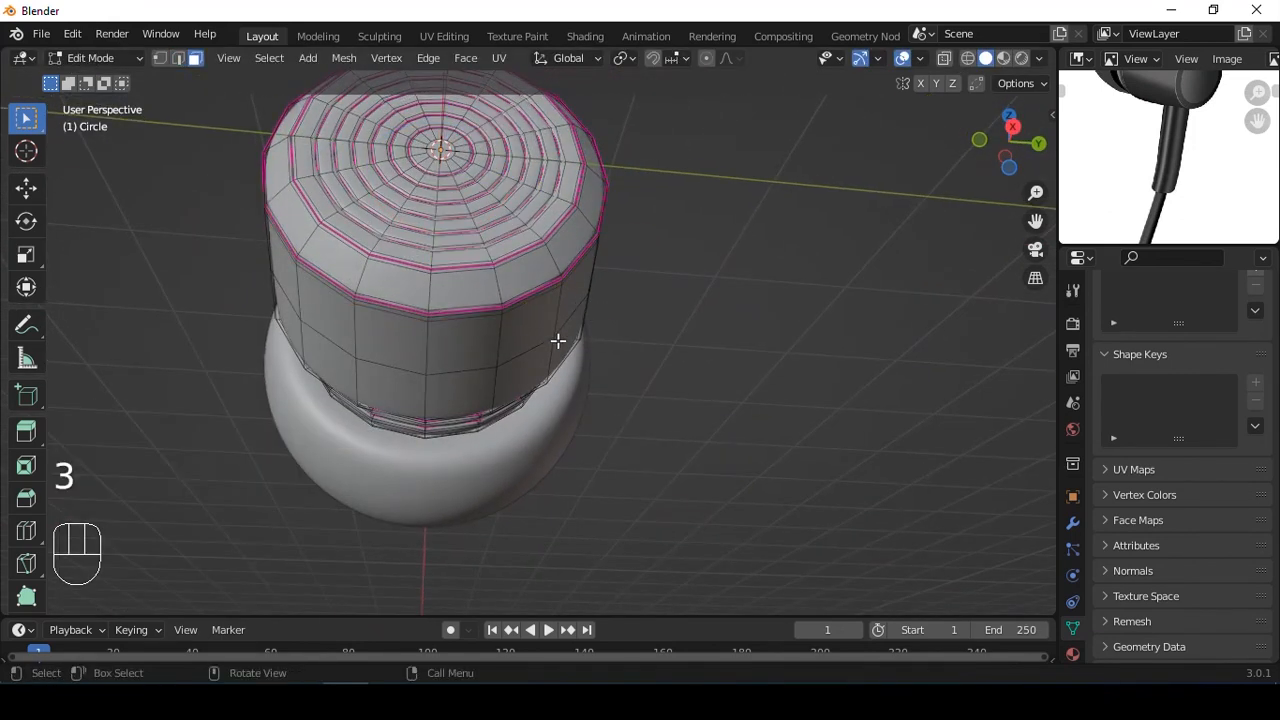
{"action": "left_click", "coordinate": [404, 334]}
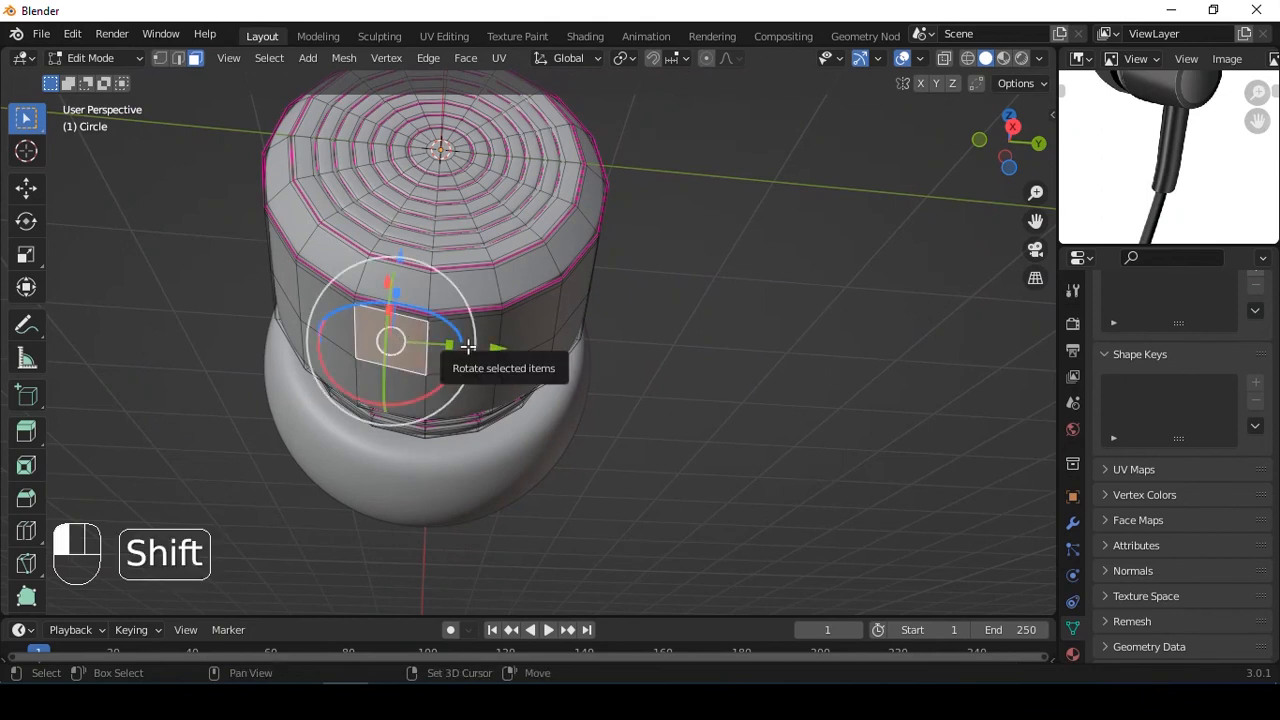
{"action": "left_click", "coordinate": [460, 345], "text": "shift"}
{"action": "middle_click_drag", "start_coordinate": [494, 300], "coordinate": [586, 267], "text": "alt"}
{"action": "key", "text": "e"}
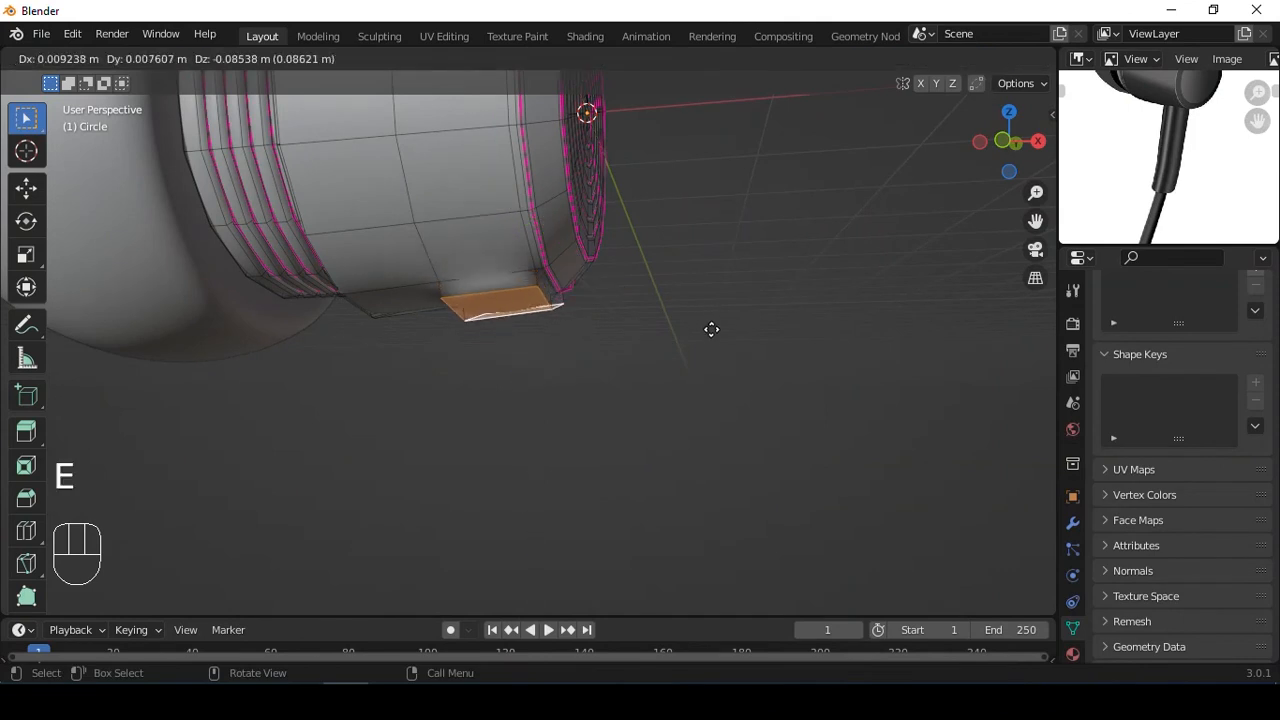
{"action": "left_click", "coordinate": [711, 330]}
Extrude the two underside faces again, straight down along Z by about 0.575 m, to form the cable stem.
{"action": "key", "text": "e"}
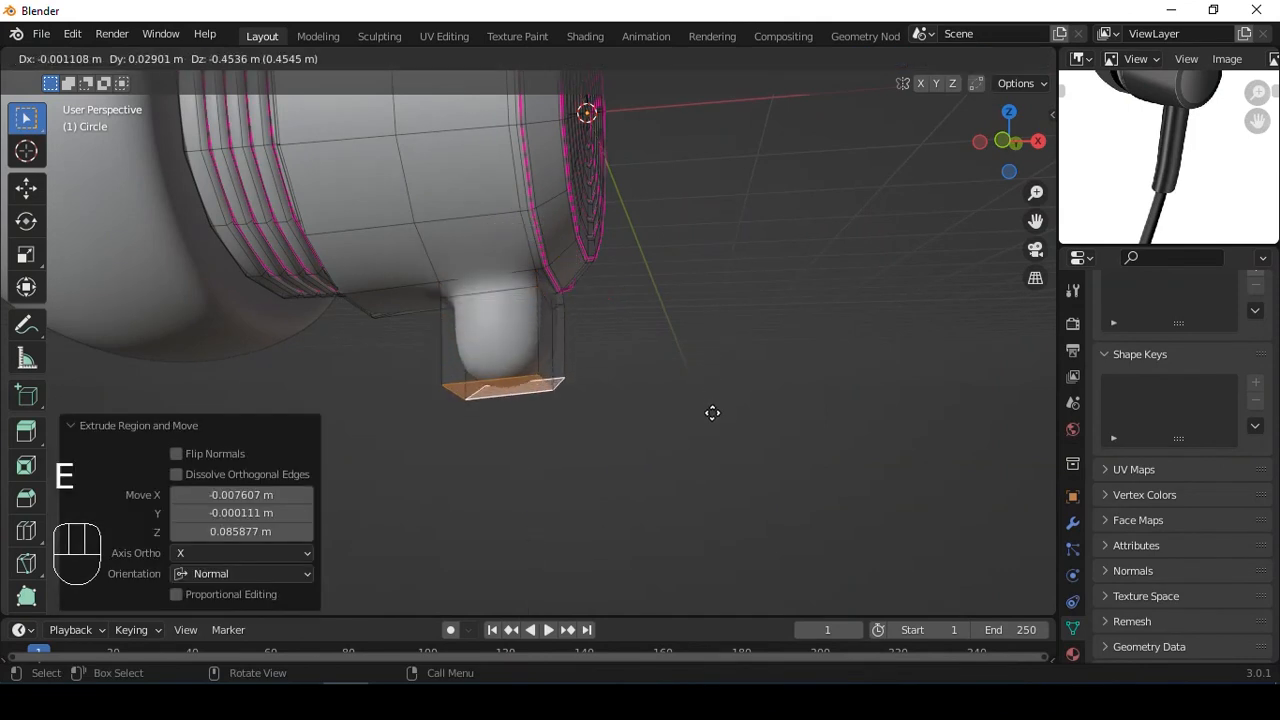
{"action": "key", "text": "z"}
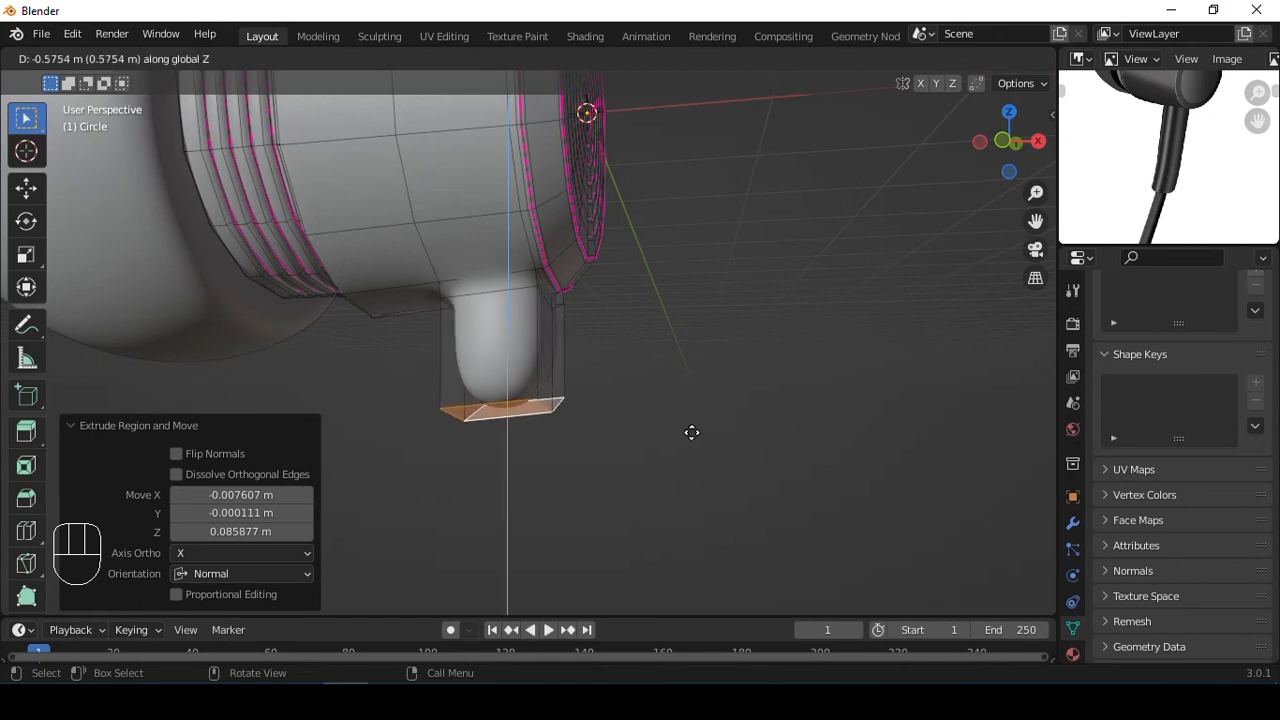
{"action": "left_click", "coordinate": [690, 431]}
In front view, delete the two end faces of the stem to open its lower end.
{"action": "key", "text": "grave"}
{"action": "left_click", "coordinate": [616, 331]}
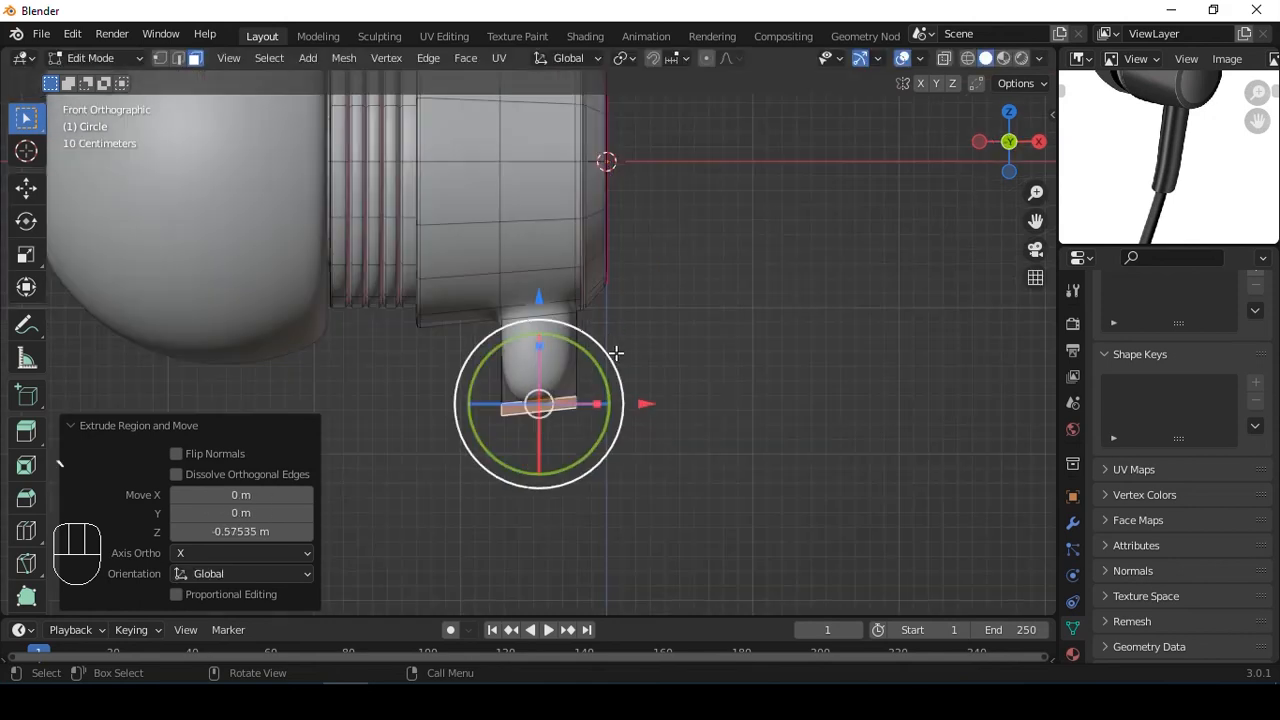
{"action": "scroll", "coordinate": [660, 325], "scroll_direction": "up", "scroll_amount": 1}
{"action": "middle_click_drag", "start_coordinate": [660, 325], "coordinate": [664, 284], "text": "shift"}
{"action": "key", "text": "x"}
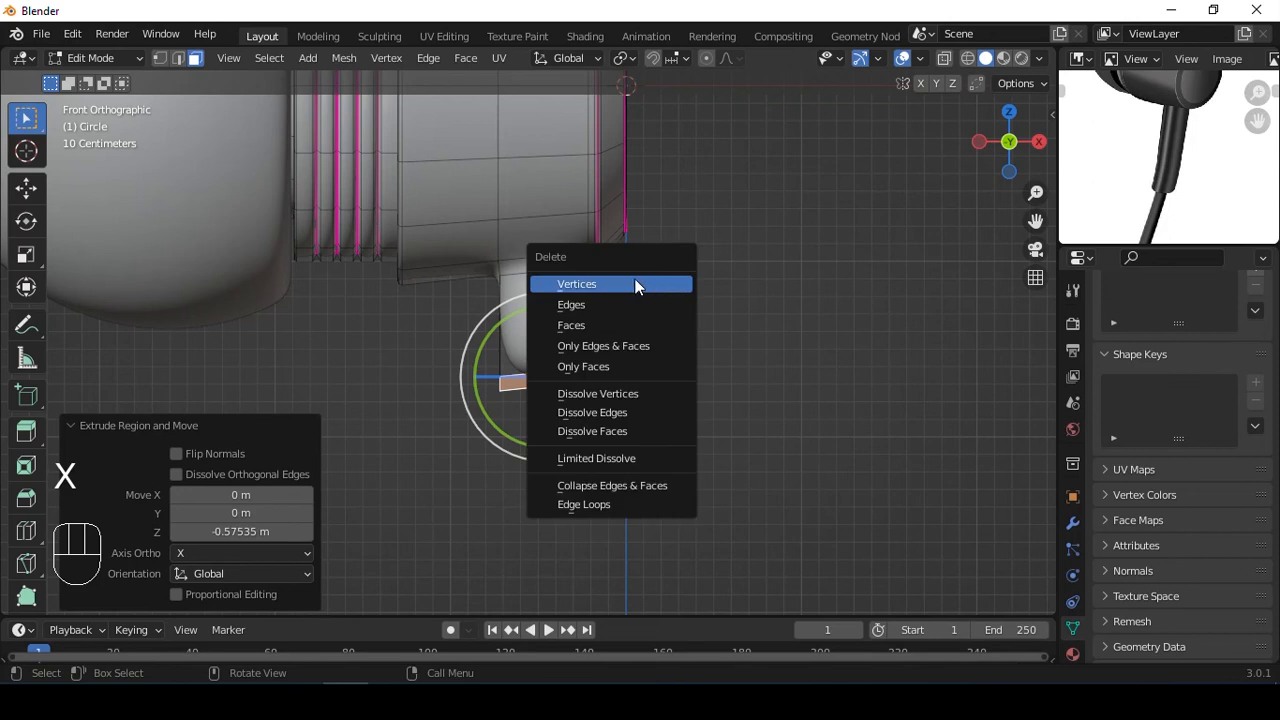
{"action": "left_click", "coordinate": [626, 326]}
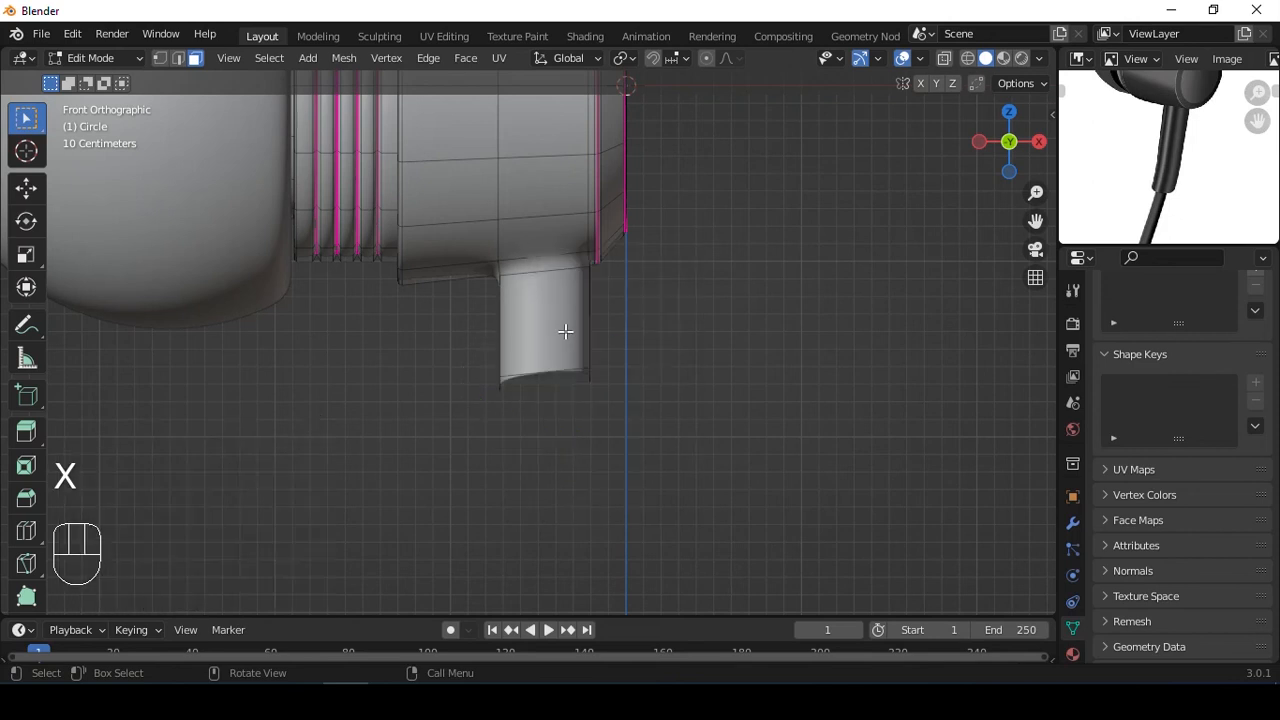
Select the stem's open lower edges through the mesh and flatten them by scaling to 0 along Z.
{"action": "key", "text": "2"}
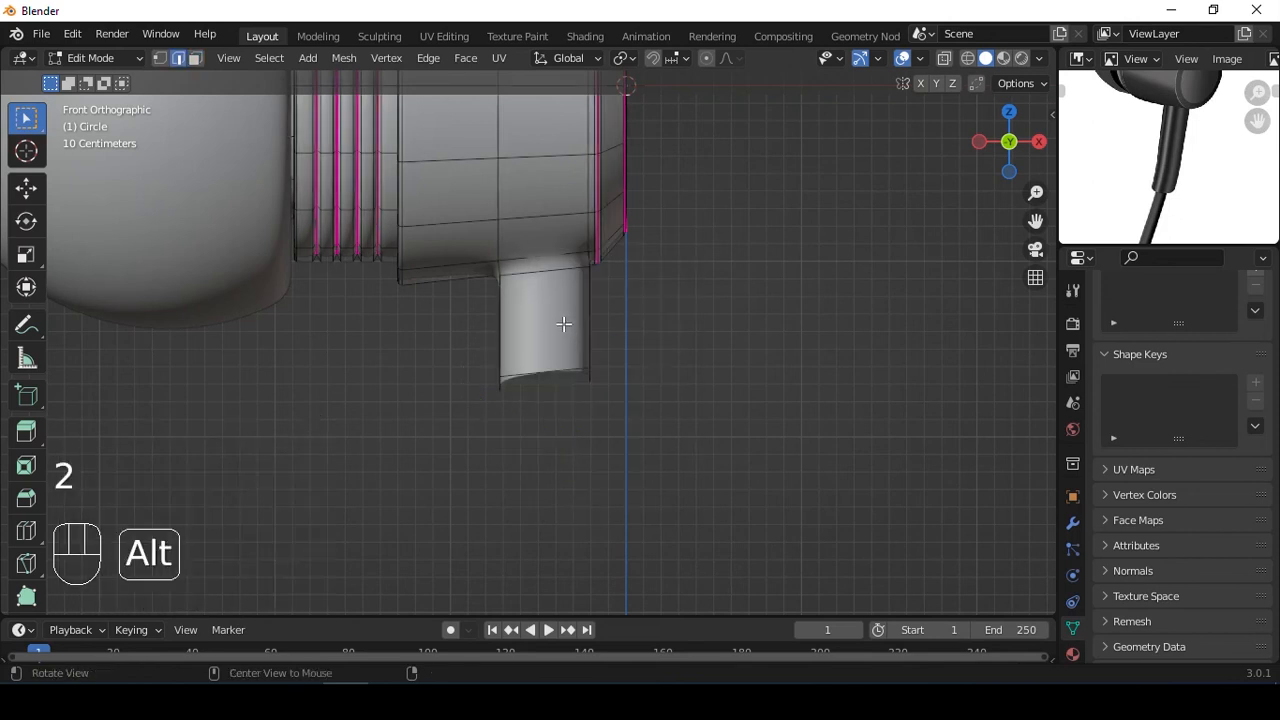
{"action": "key", "text": "alt+z"}
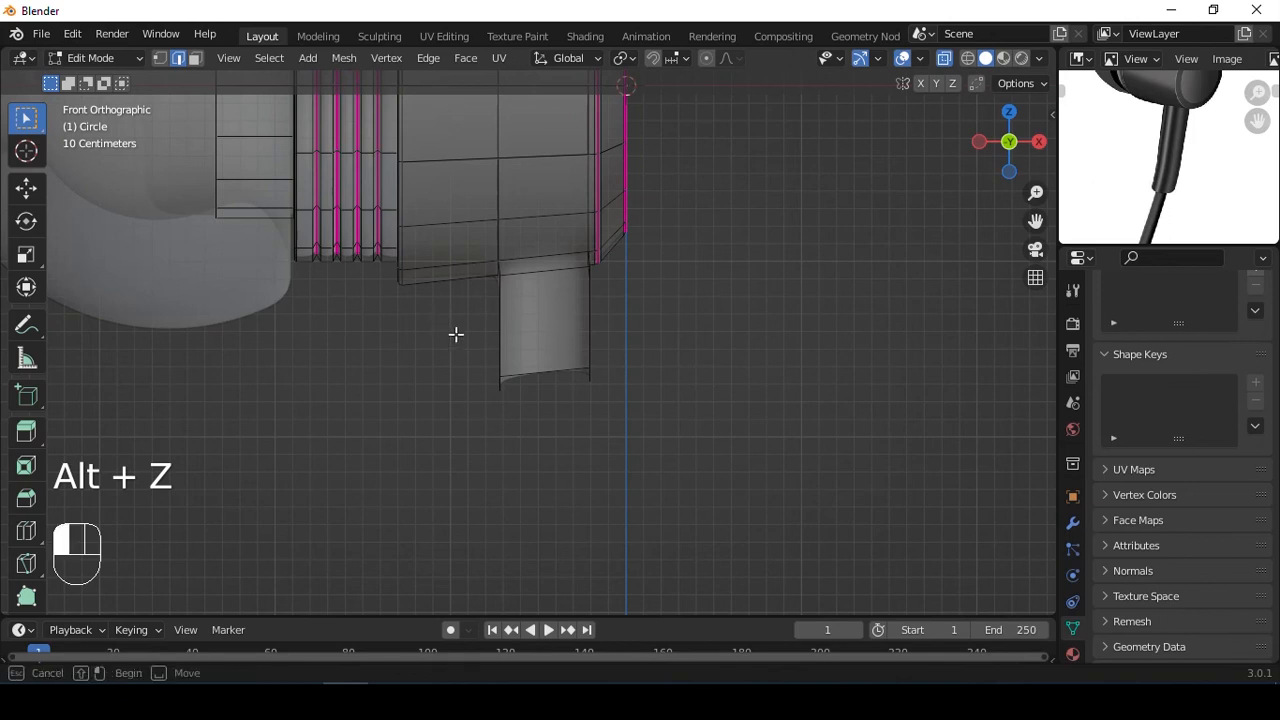
{"action": "left_click_drag", "start_coordinate": [434, 316], "coordinate": [806, 466]}
{"action": "scroll", "coordinate": [682, 377], "scroll_direction": "up", "scroll_amount": 2}
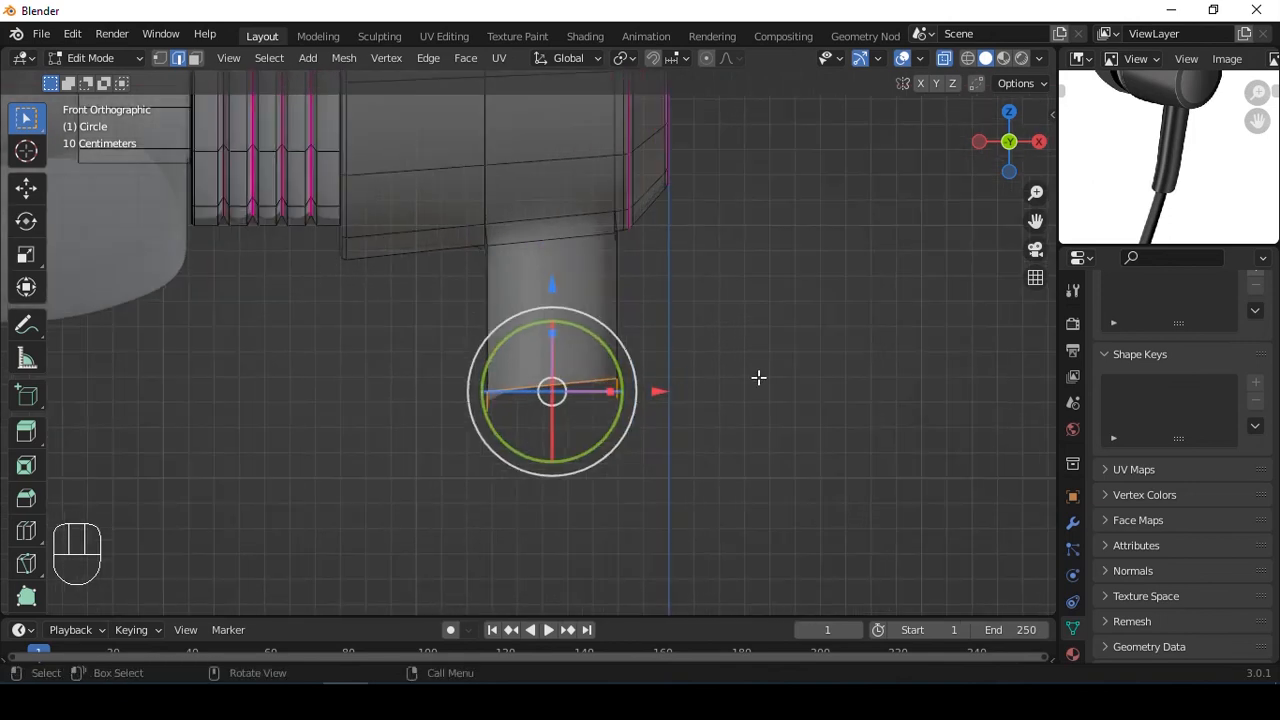
{"action": "key", "text": "s"}
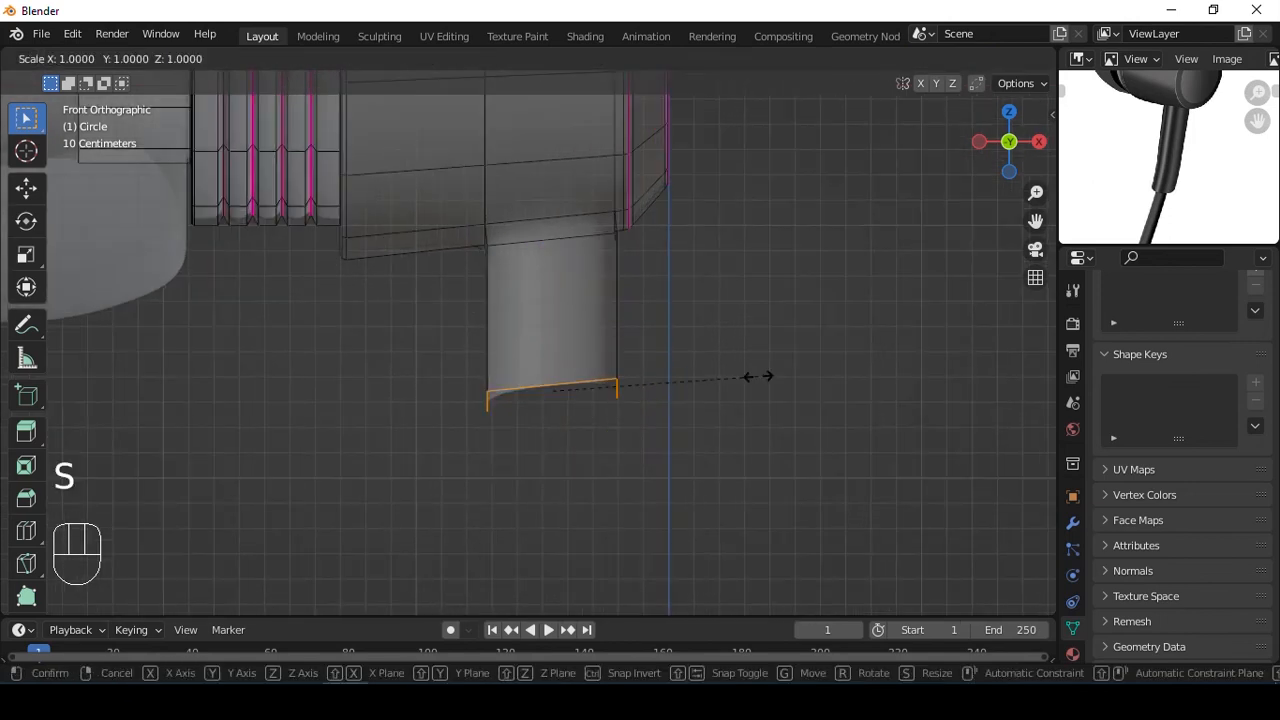
{"action": "key", "text": "z"}
{"action": "key", "text": "0"}
{"action": "key", "text": "Return"}
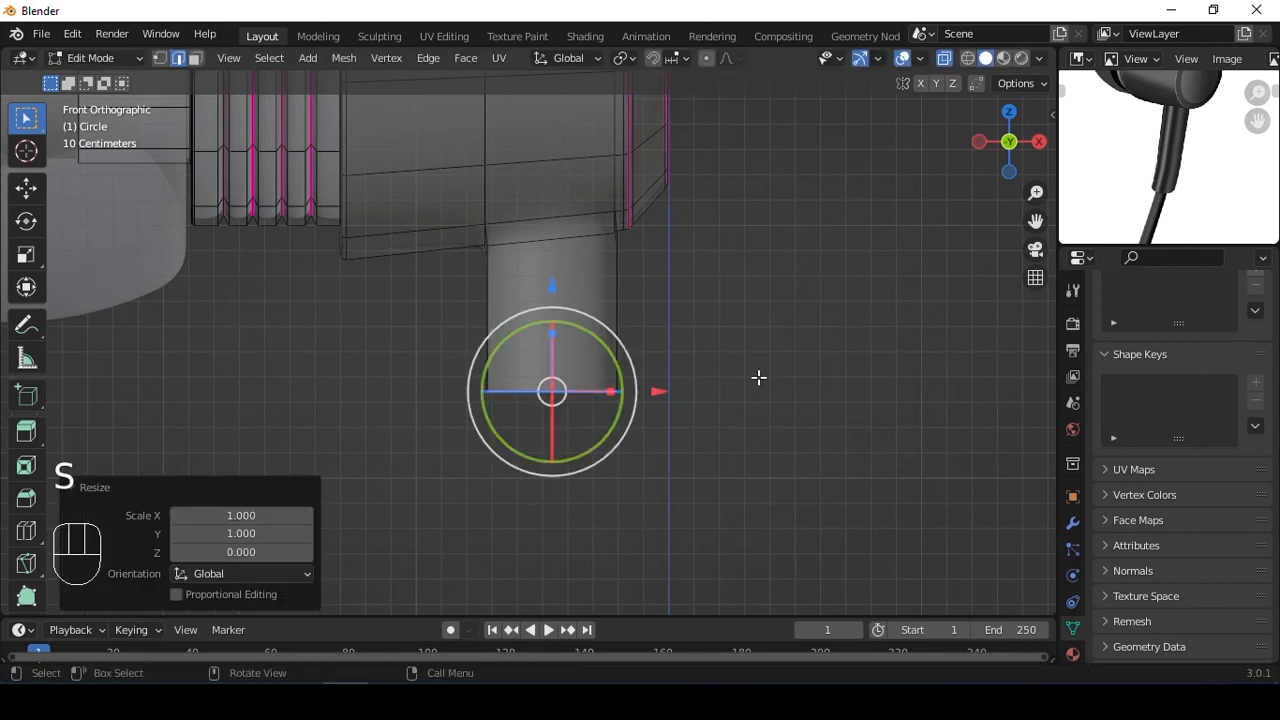
{"action": "key", "text": "alt+z"}
{"action": "middle_click_drag", "start_coordinate": [744, 377], "coordinate": [760, 326]}
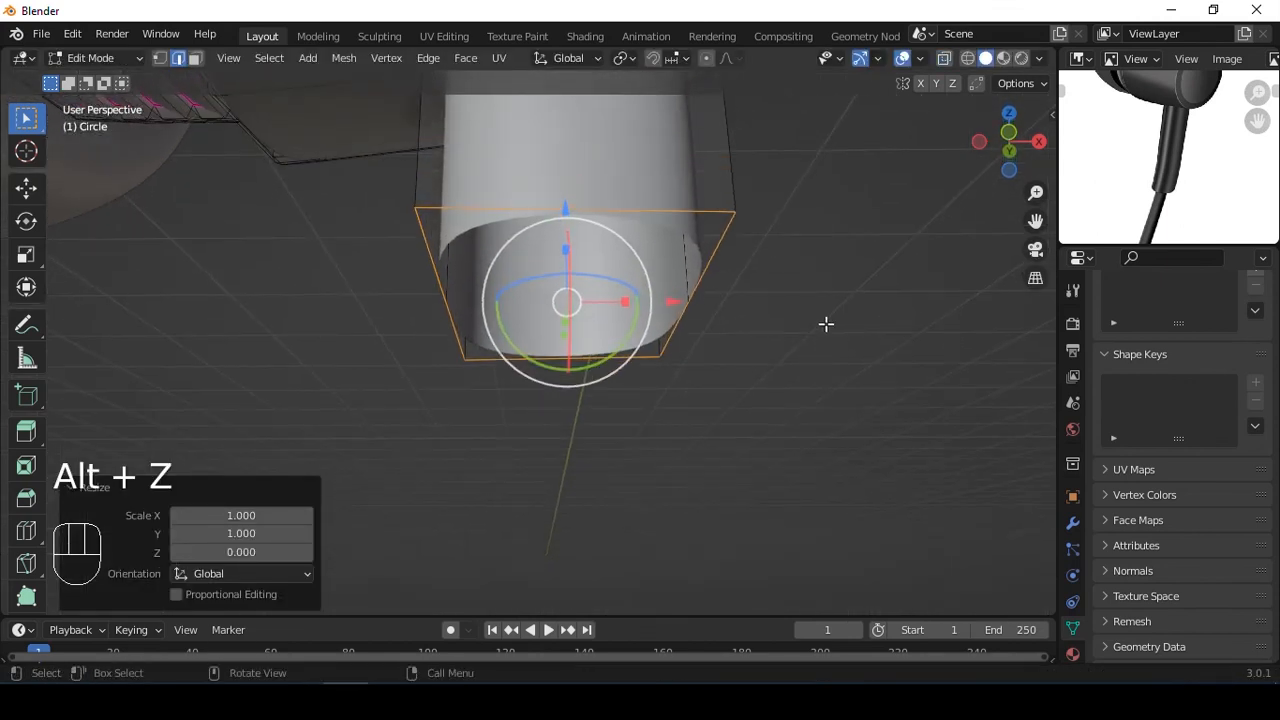